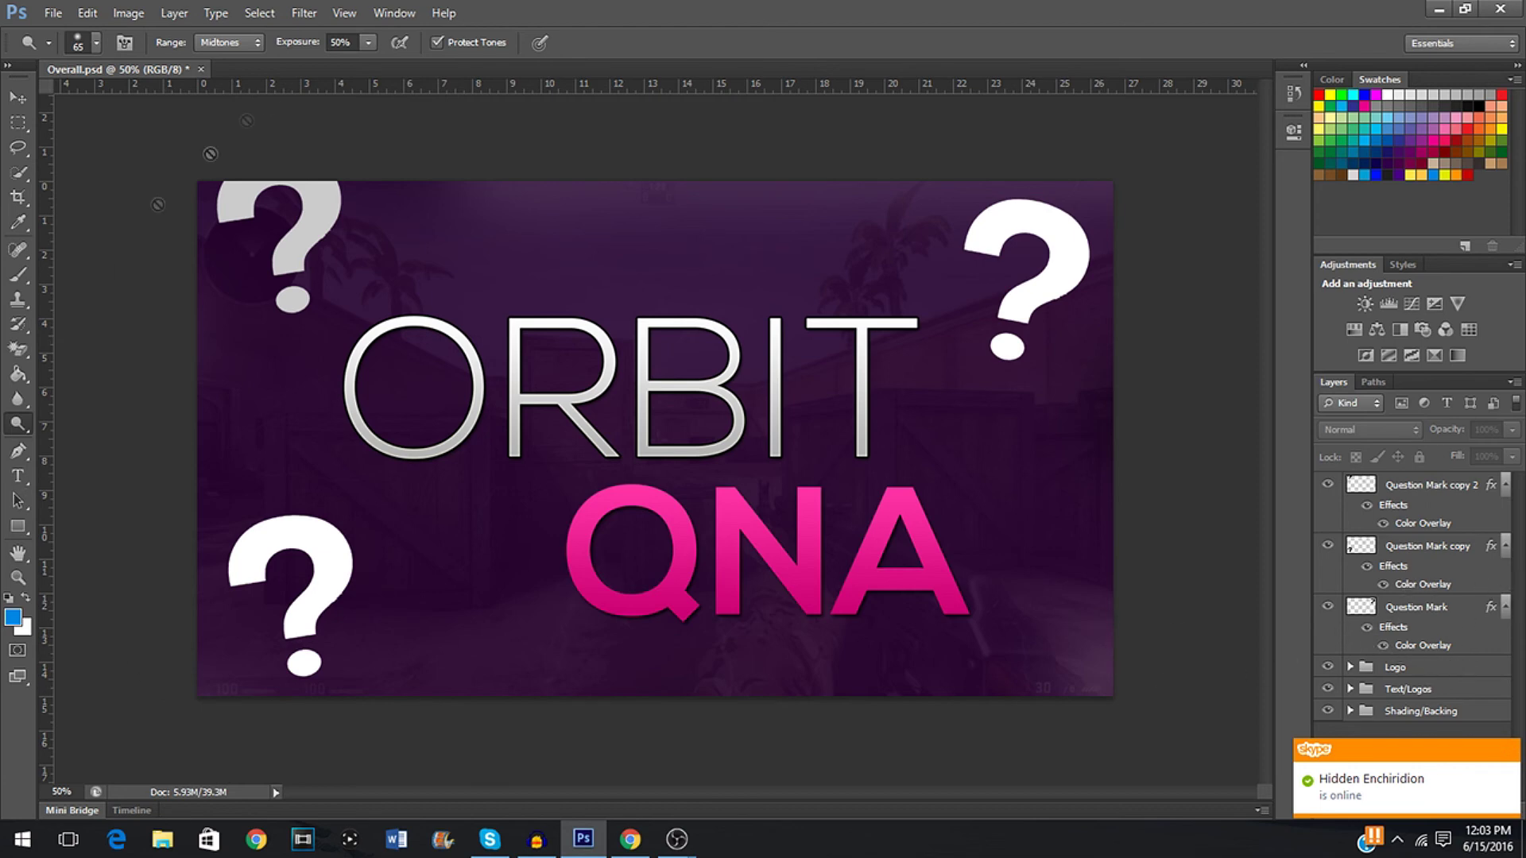
Create a new 1920 x 1080 pixel document using the Overlay preset
{"action": "left_click", "coordinate": [19, 117]}
{"action": "left_click", "coordinate": [18, 98]}
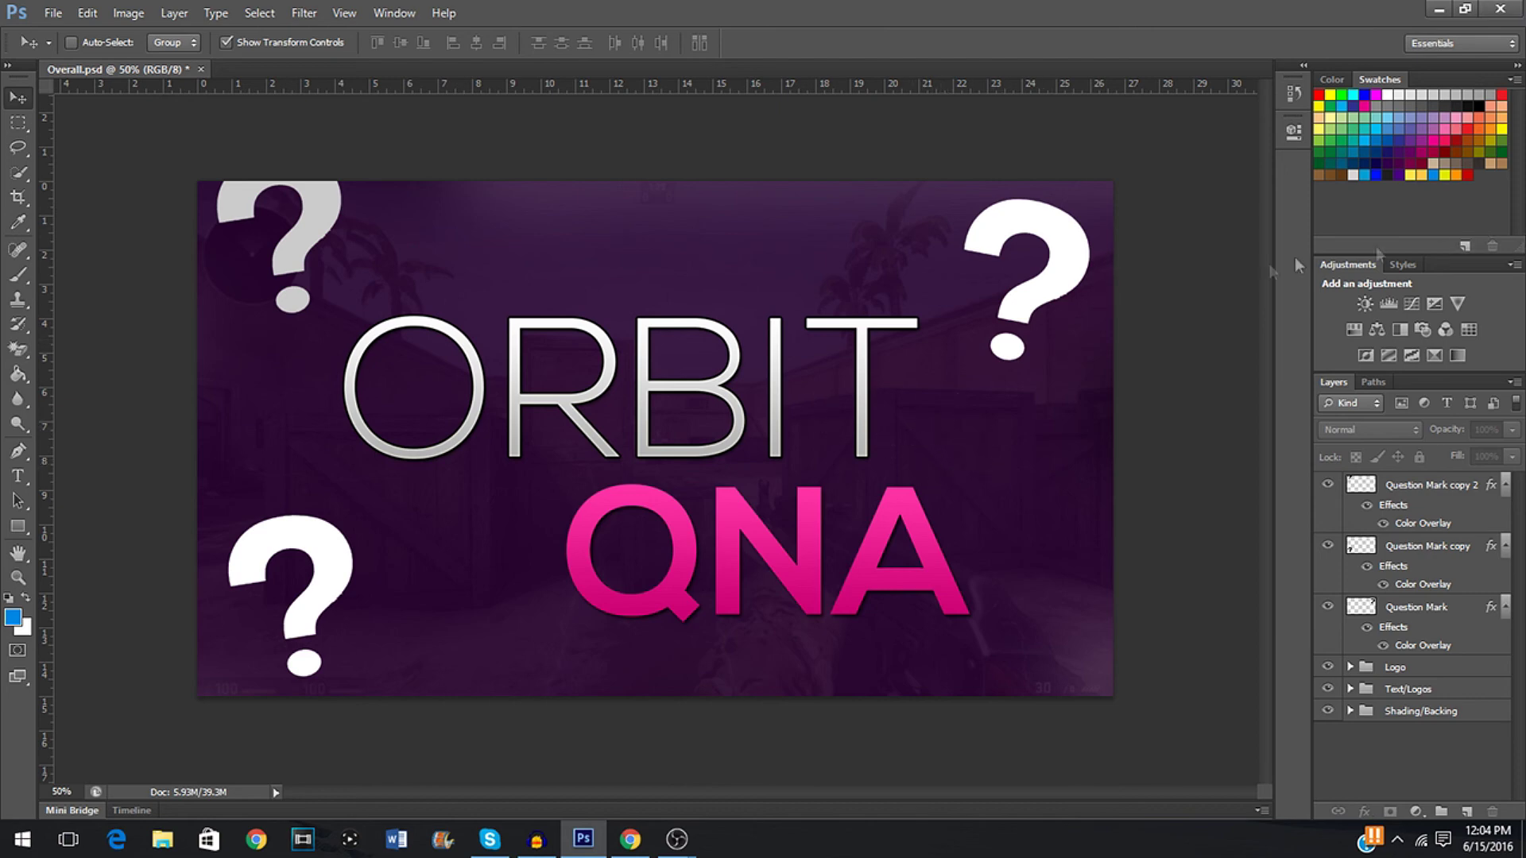
{"action": "left_click", "coordinate": [52, 13]}
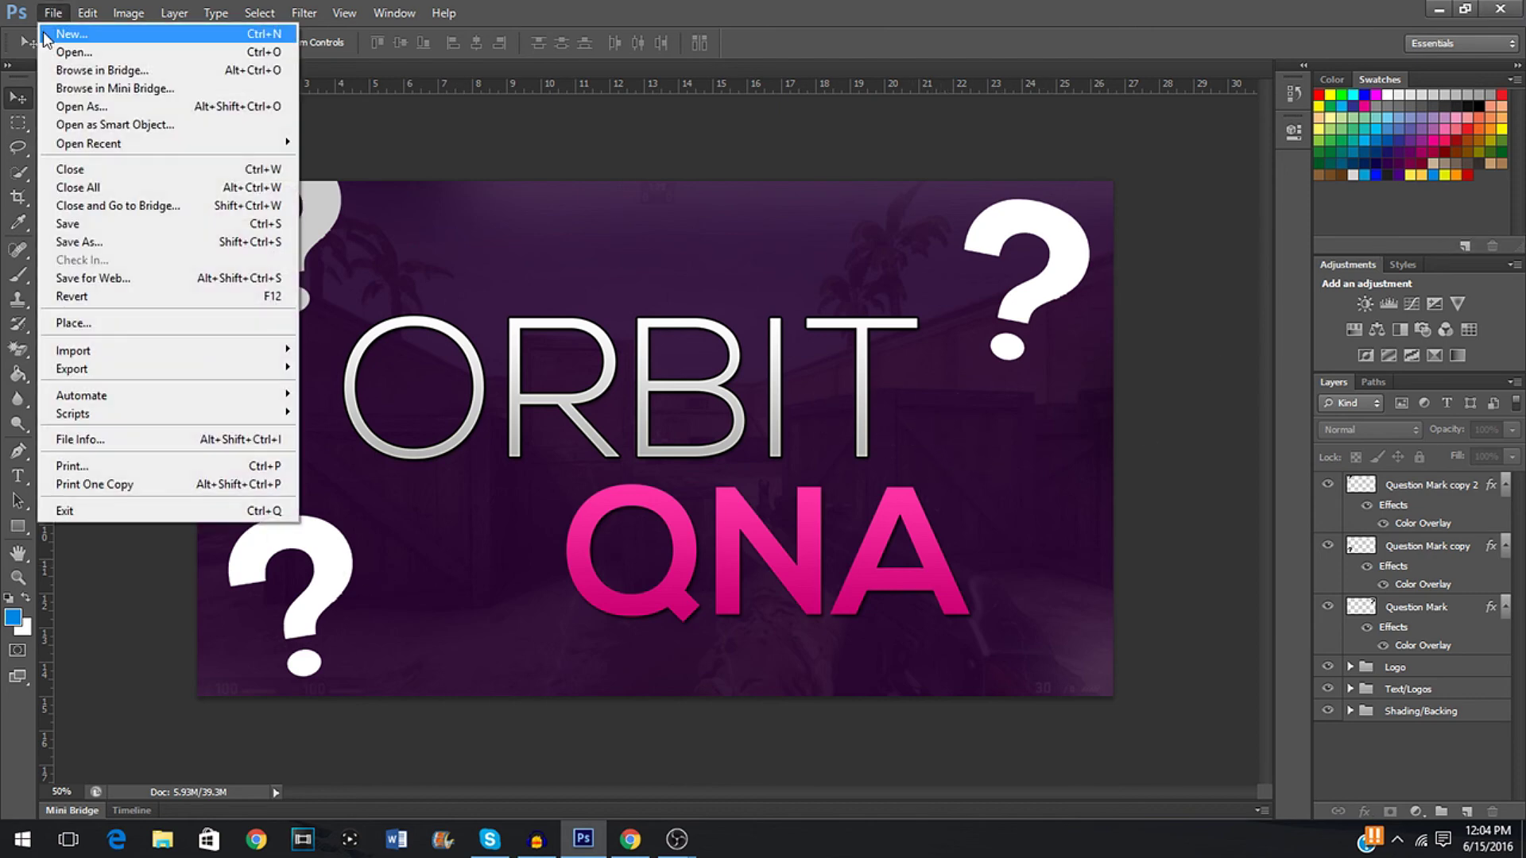
{"action": "left_click", "coordinate": [51, 34]}
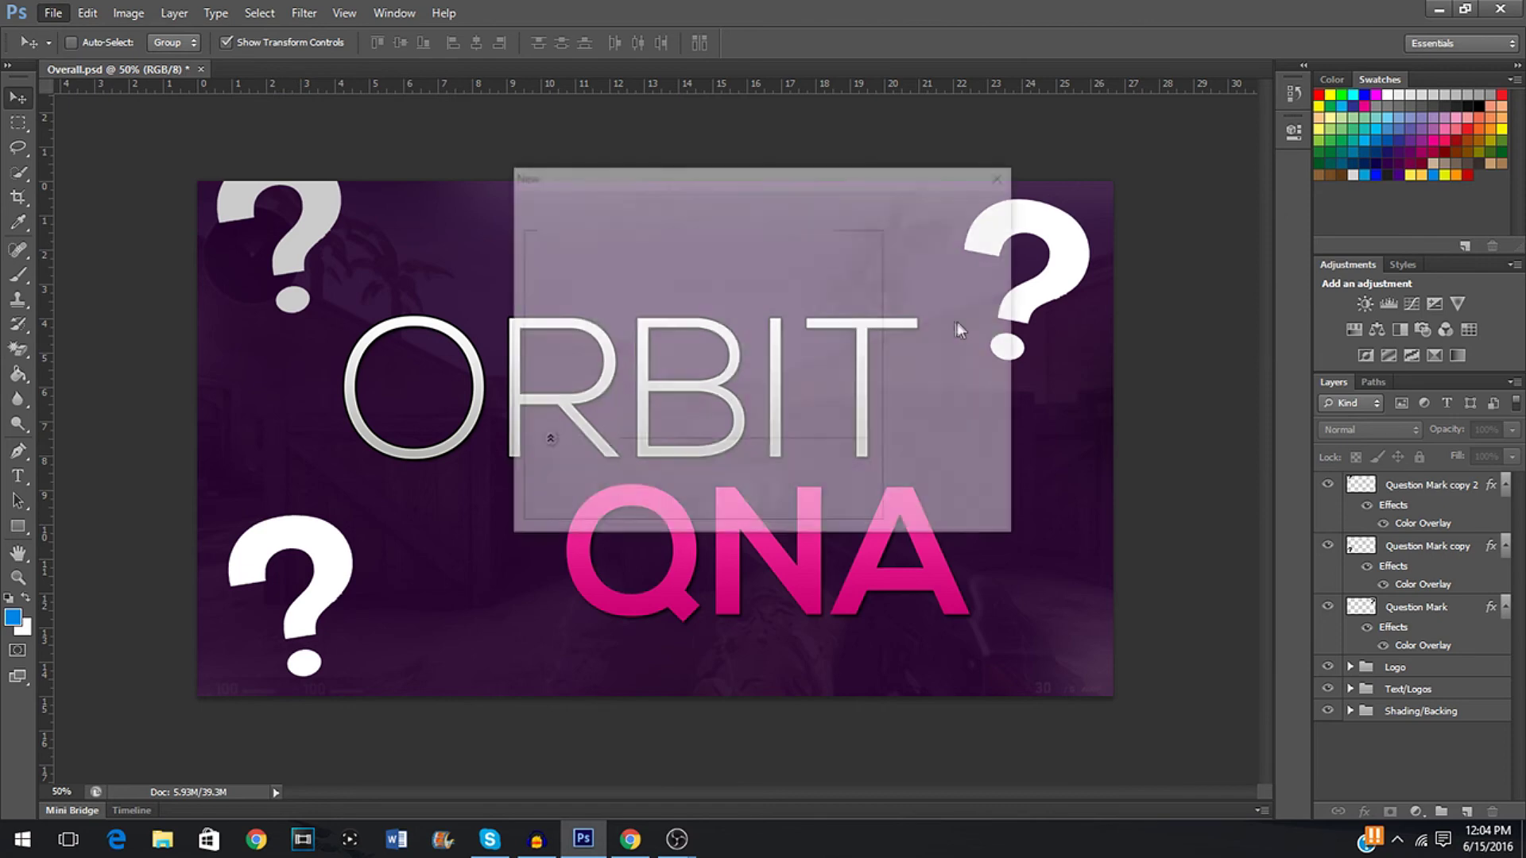
{"action": "left_click", "coordinate": [645, 232]}
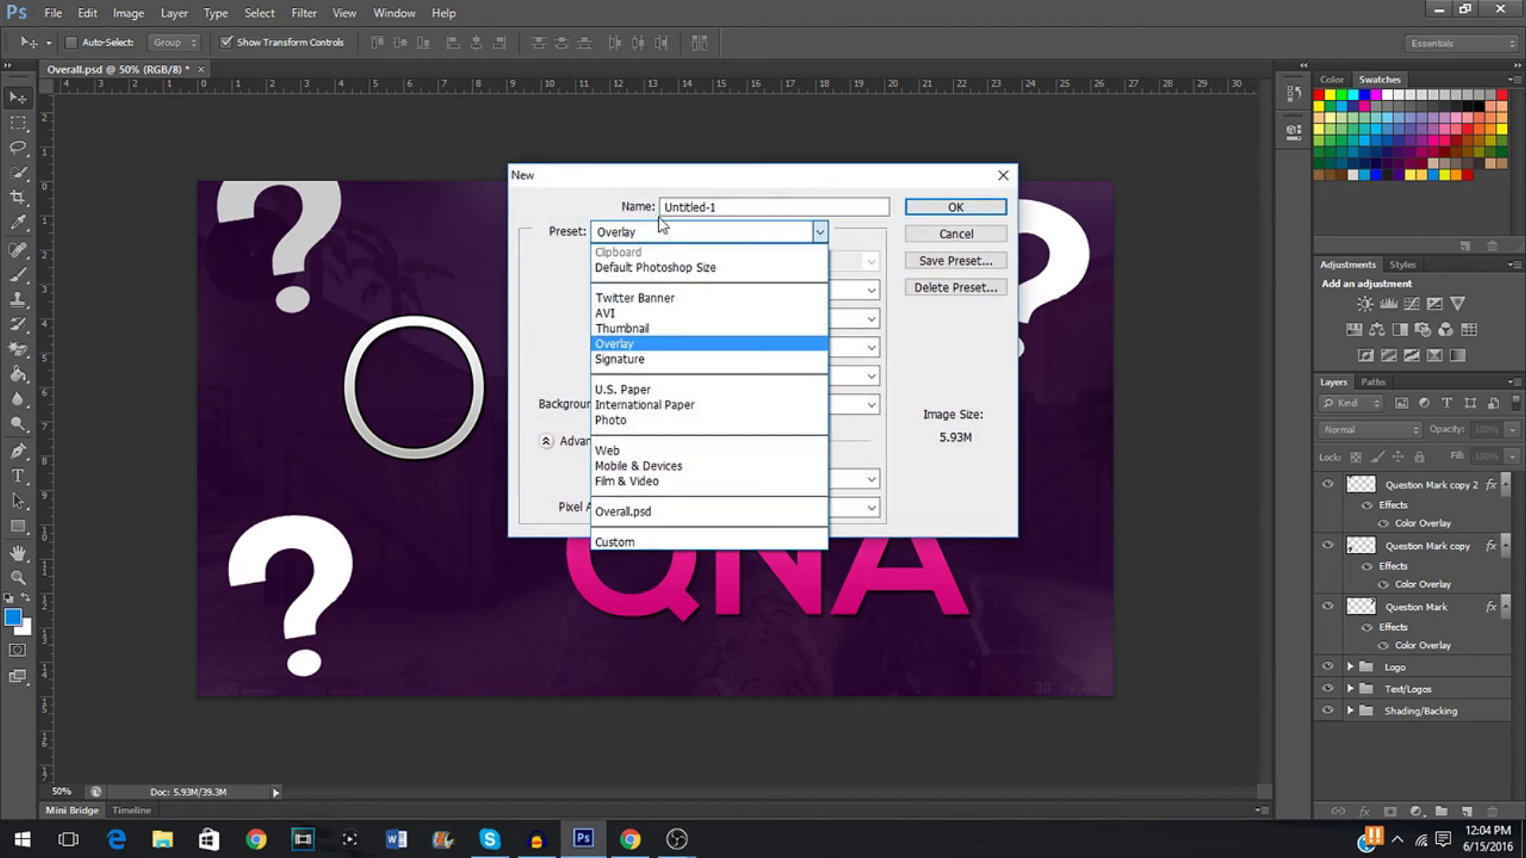
{"action": "left_click", "coordinate": [671, 329]}
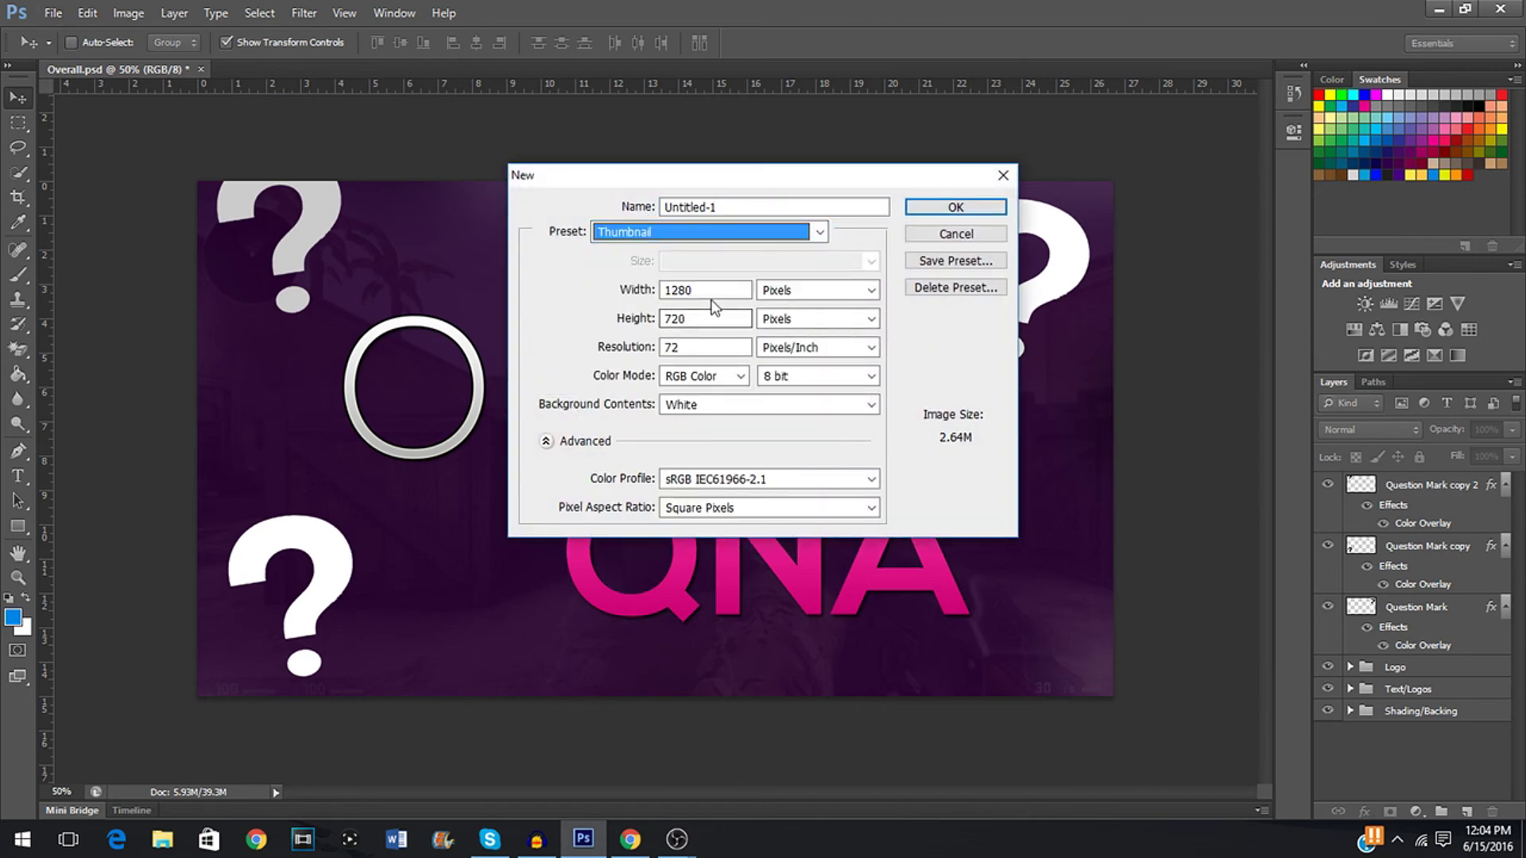
{"action": "left_click", "coordinate": [718, 233]}
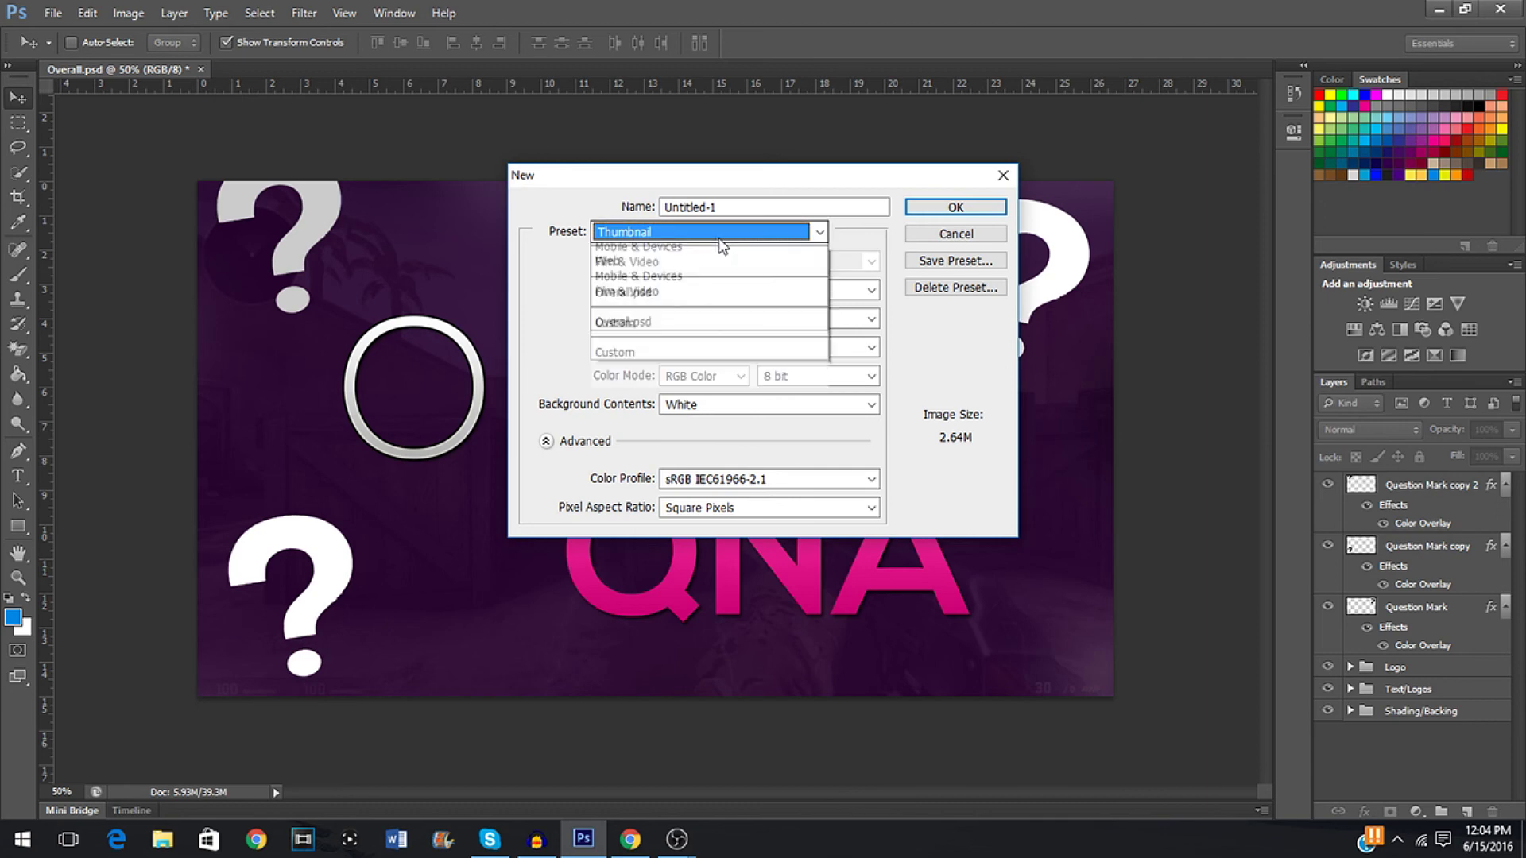
{"action": "left_click", "coordinate": [699, 347]}
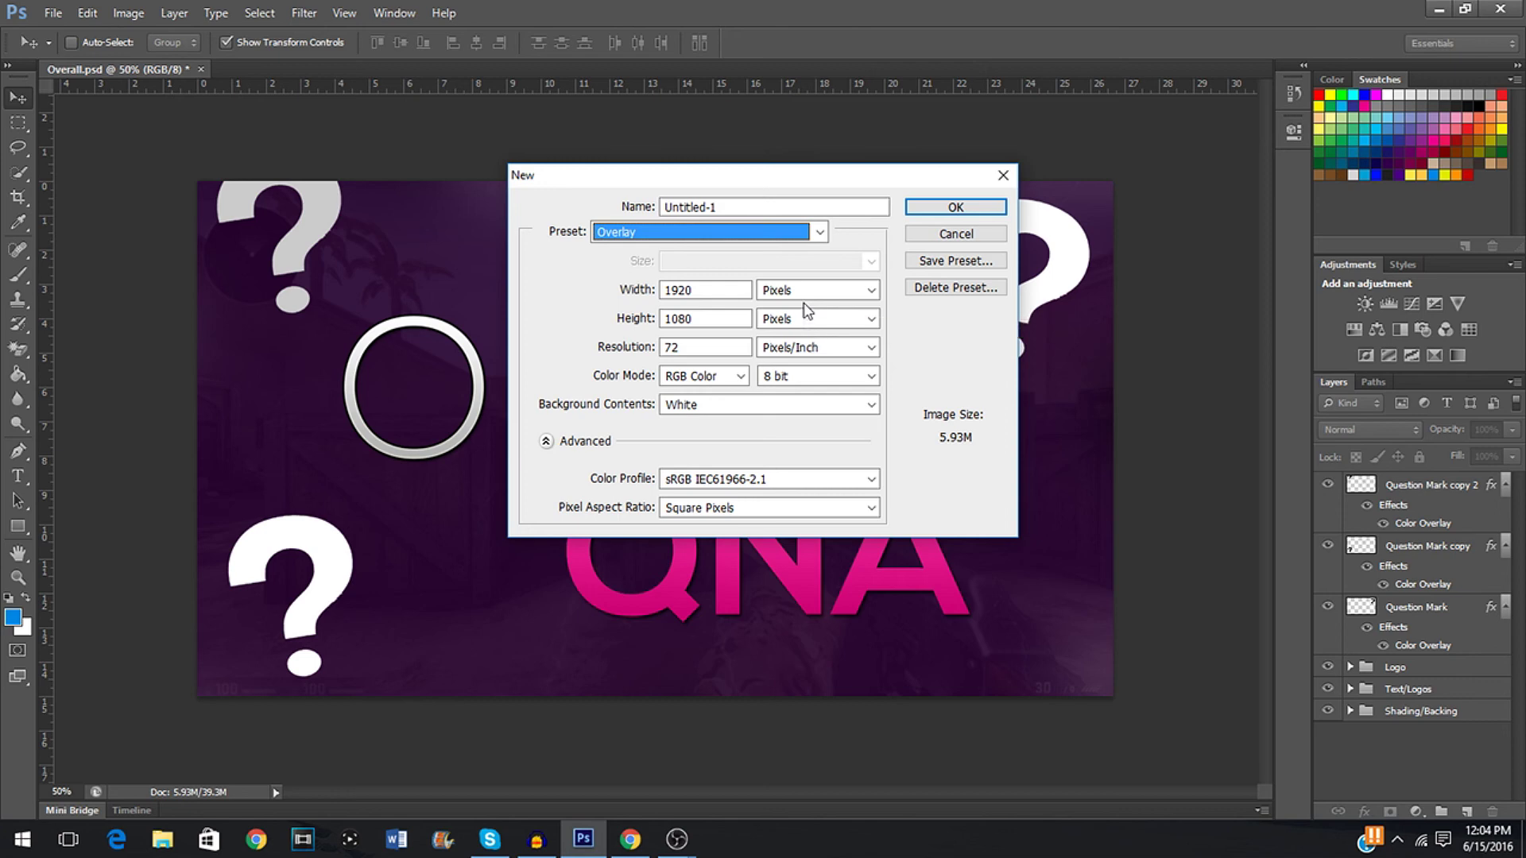
{"action": "left_click", "coordinate": [955, 207]}
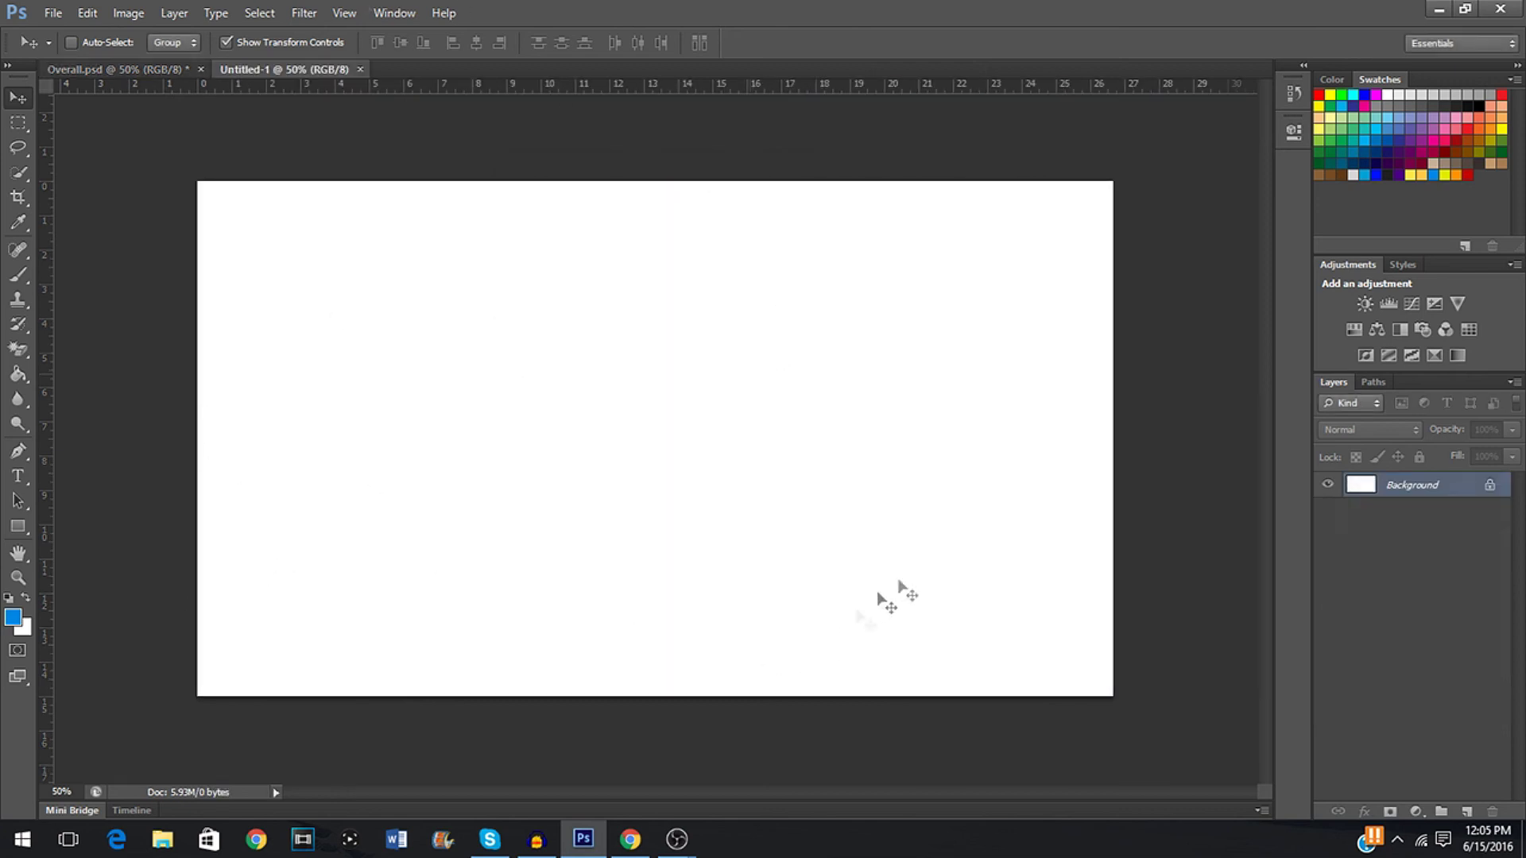
Erase the white background of the new document with the Magic Eraser Tool and leave no layer selected
{"action": "left_click", "coordinate": [14, 365]}
{"action": "left_click", "coordinate": [15, 352]}
{"action": "left_click", "coordinate": [57, 347]}
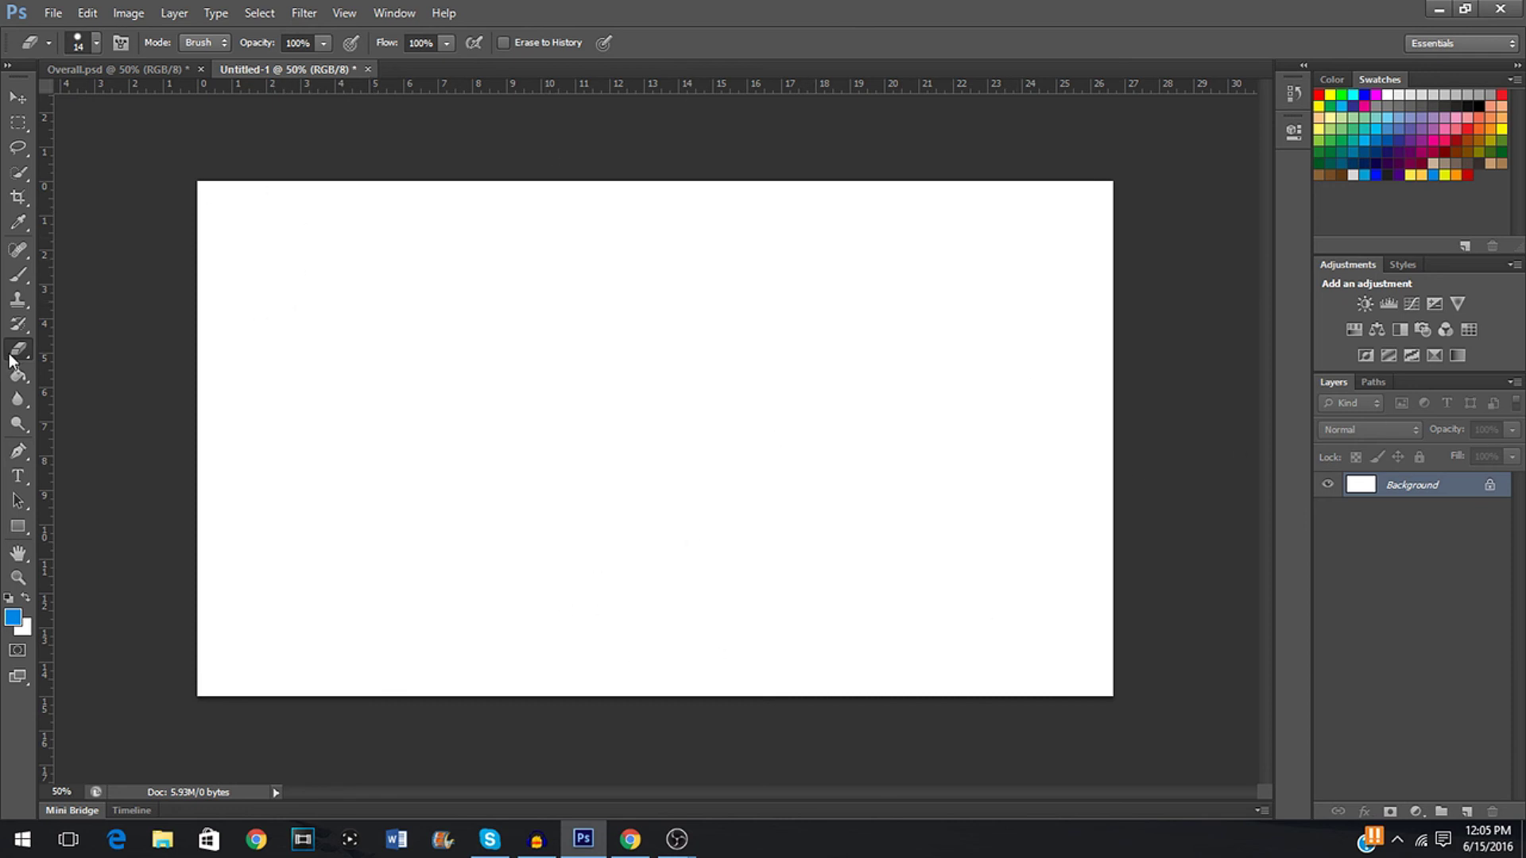
{"action": "right_click", "coordinate": [11, 360]}
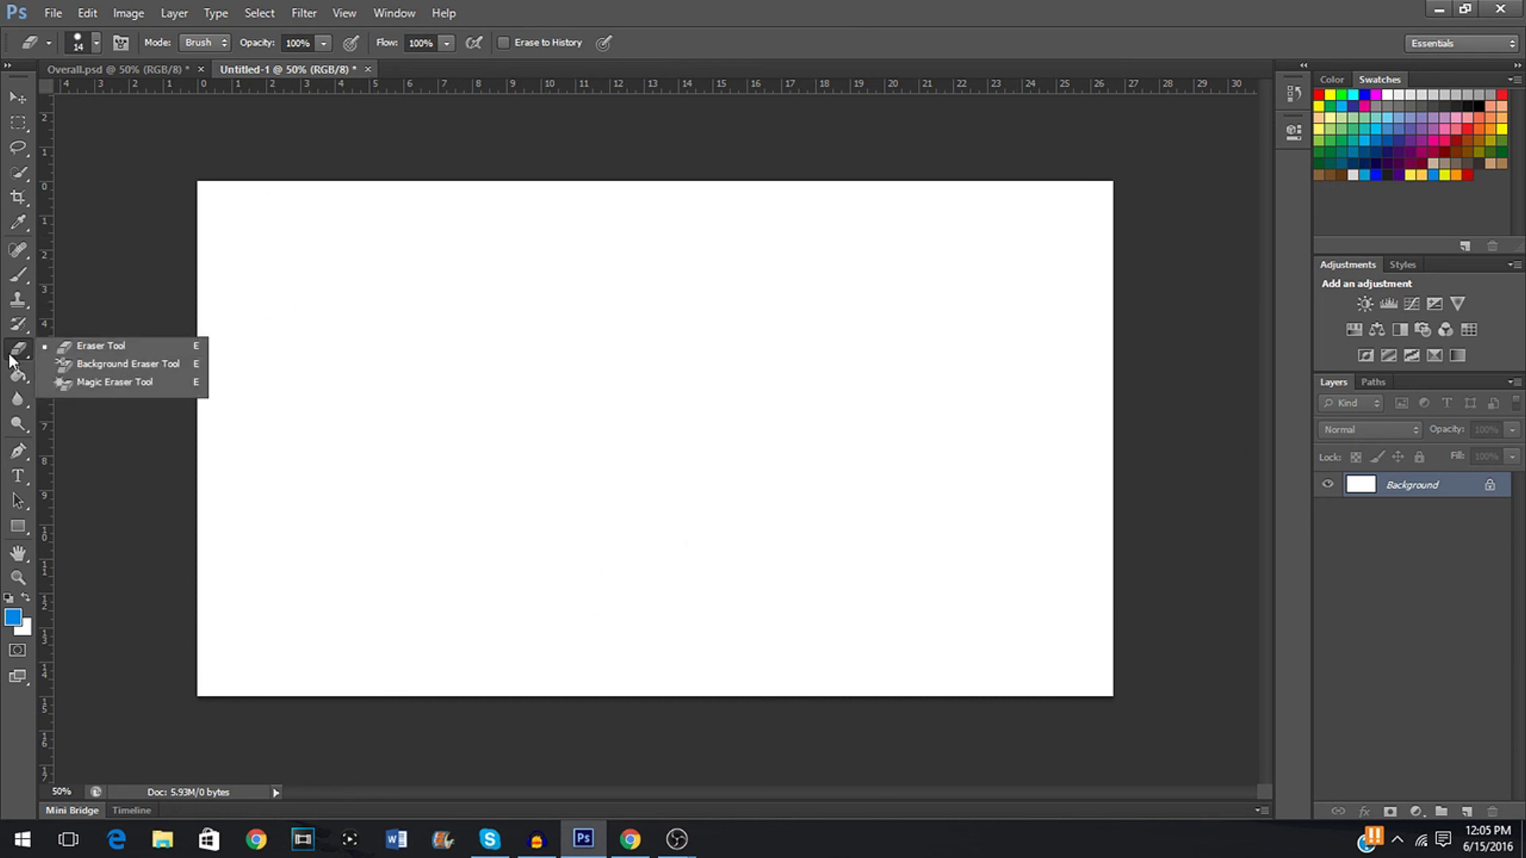
{"action": "left_click", "coordinate": [150, 383]}
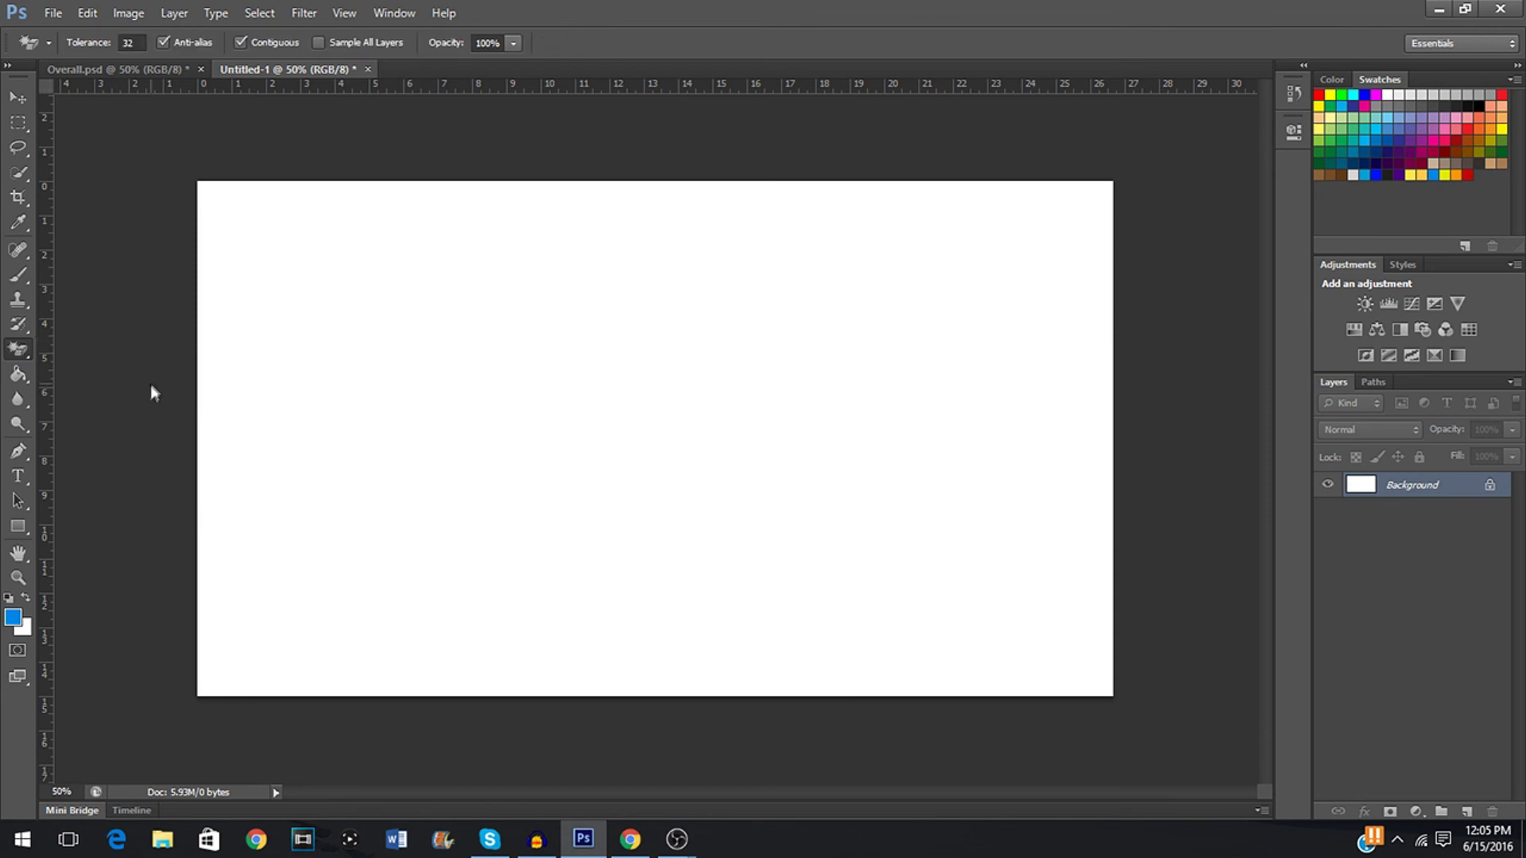
{"action": "left_click", "coordinate": [569, 367]}
{"action": "left_click", "coordinate": [1410, 604]}
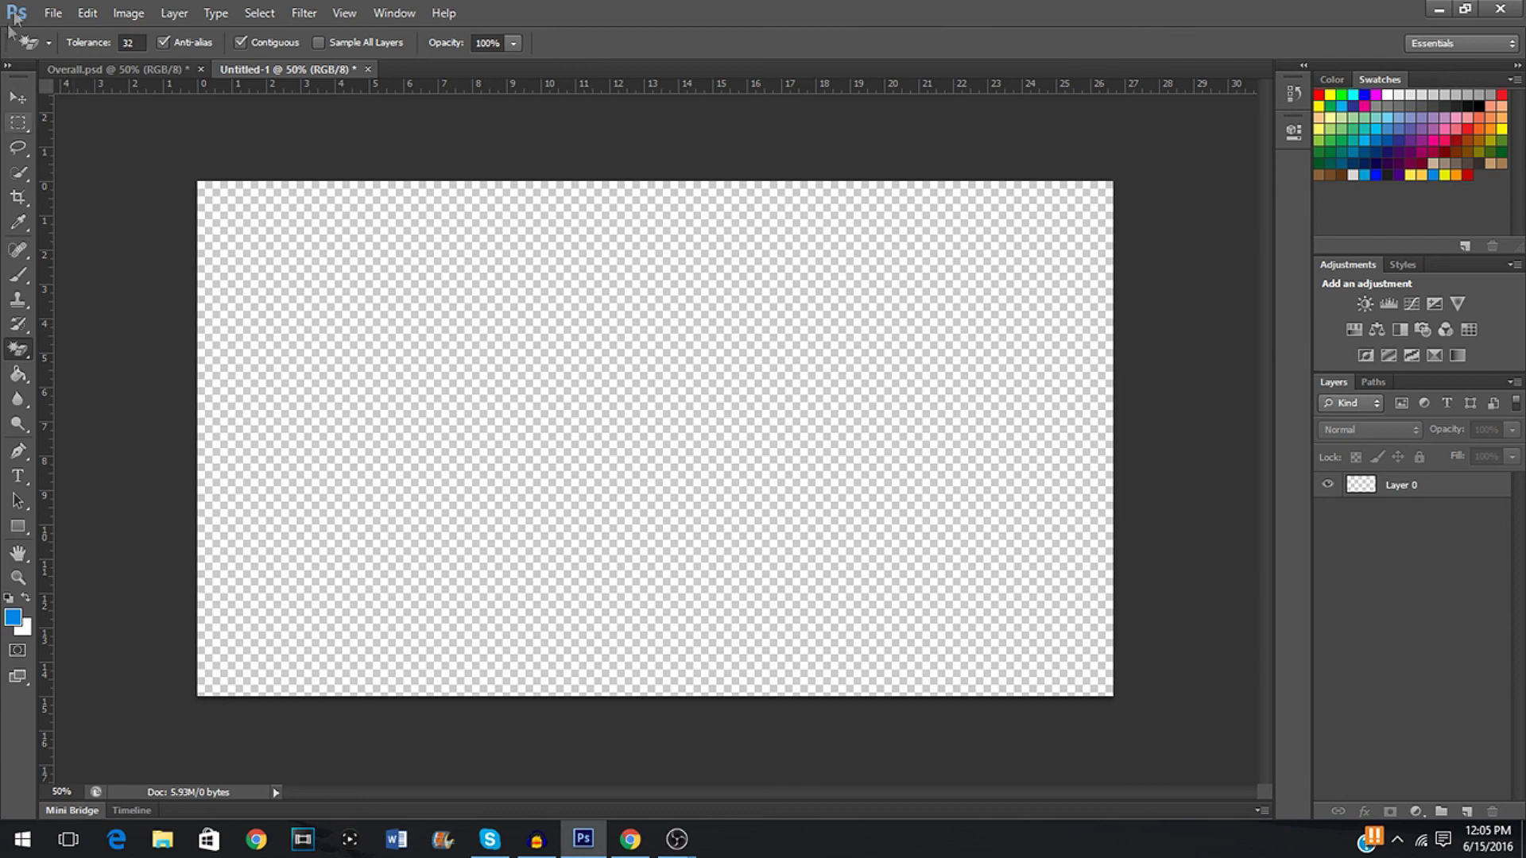
Place CSGO #2.jpg from the Backgrounds folder and move it into the canvas's upper-left corner
{"action": "left_click", "coordinate": [50, 9]}
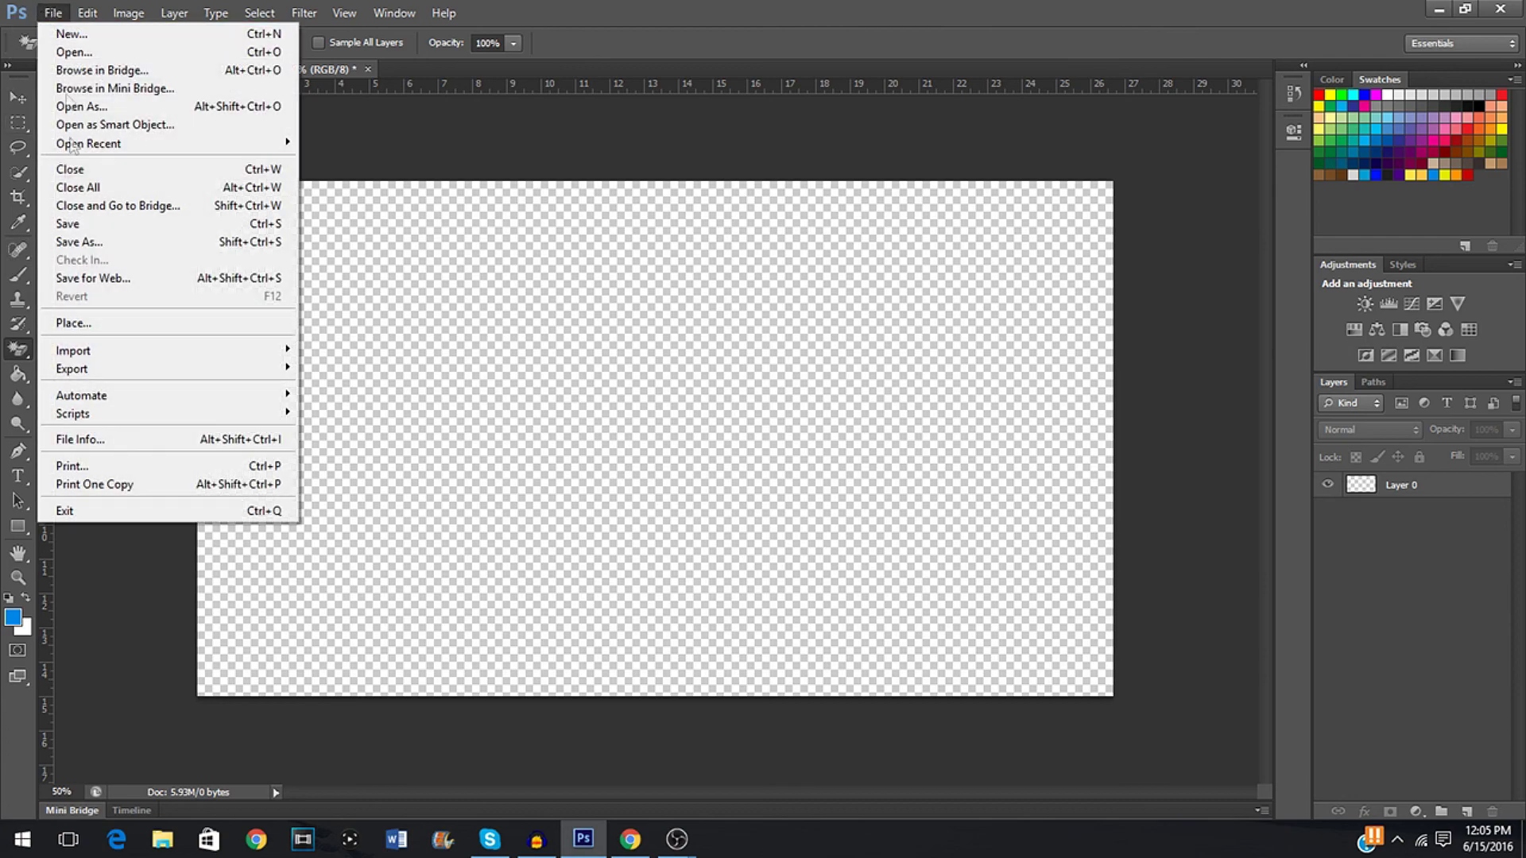
{"action": "left_click", "coordinate": [82, 327]}
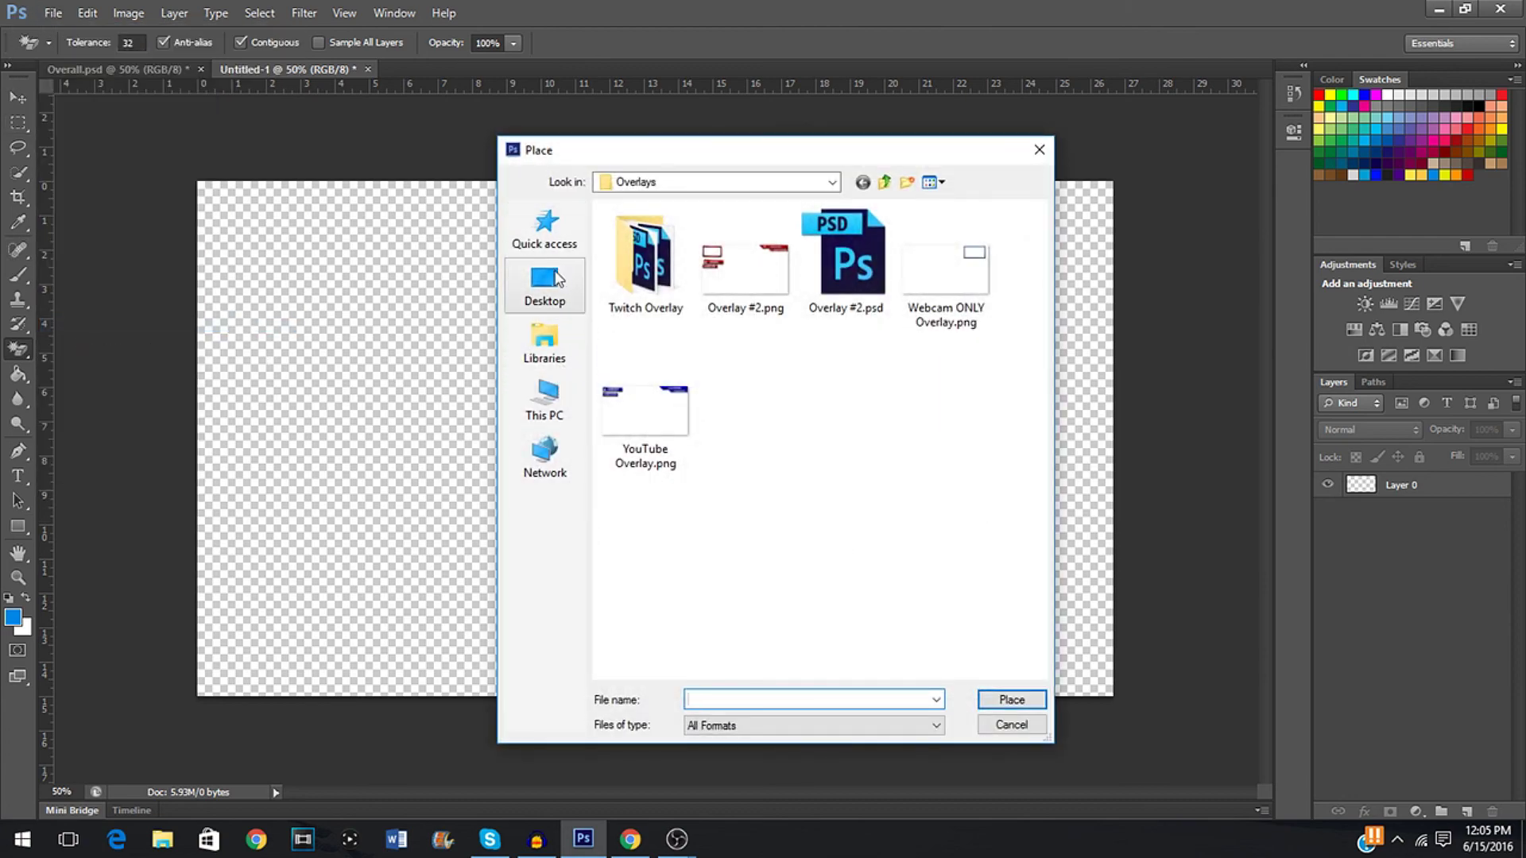
{"action": "left_click", "coordinate": [576, 294]}
{"action": "scroll", "coordinate": [842, 381], "scroll_direction": "down", "scroll_amount": 5}
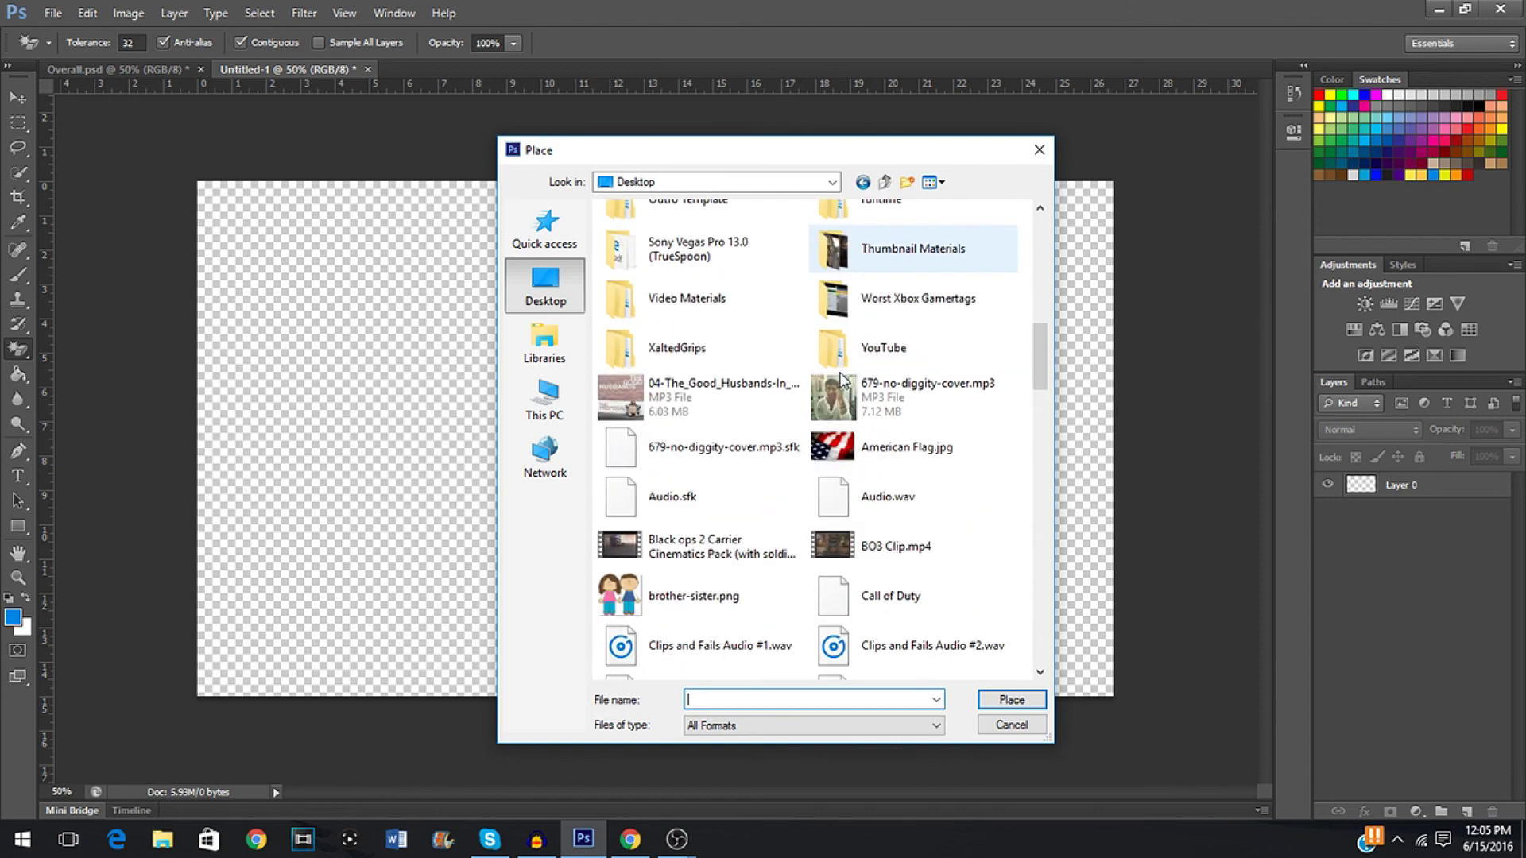
{"action": "scroll", "coordinate": [843, 381], "scroll_direction": "down", "scroll_amount": 3}
{"action": "left_click", "coordinate": [862, 182]}
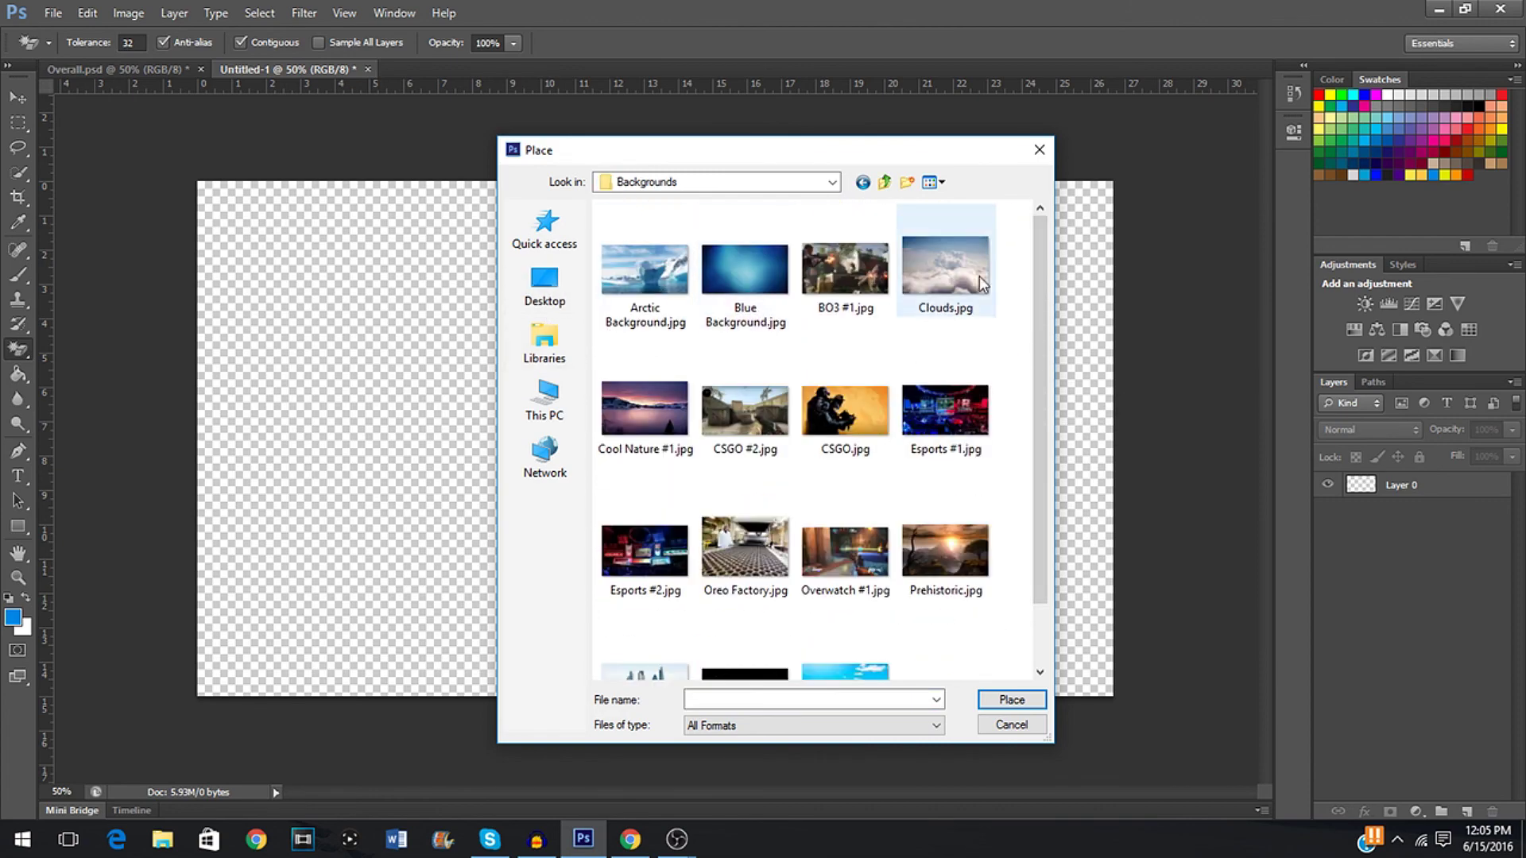
{"action": "double_click", "coordinate": [744, 409]}
{"action": "left_click_drag", "start_coordinate": [637, 487], "coordinate": [488, 401]}
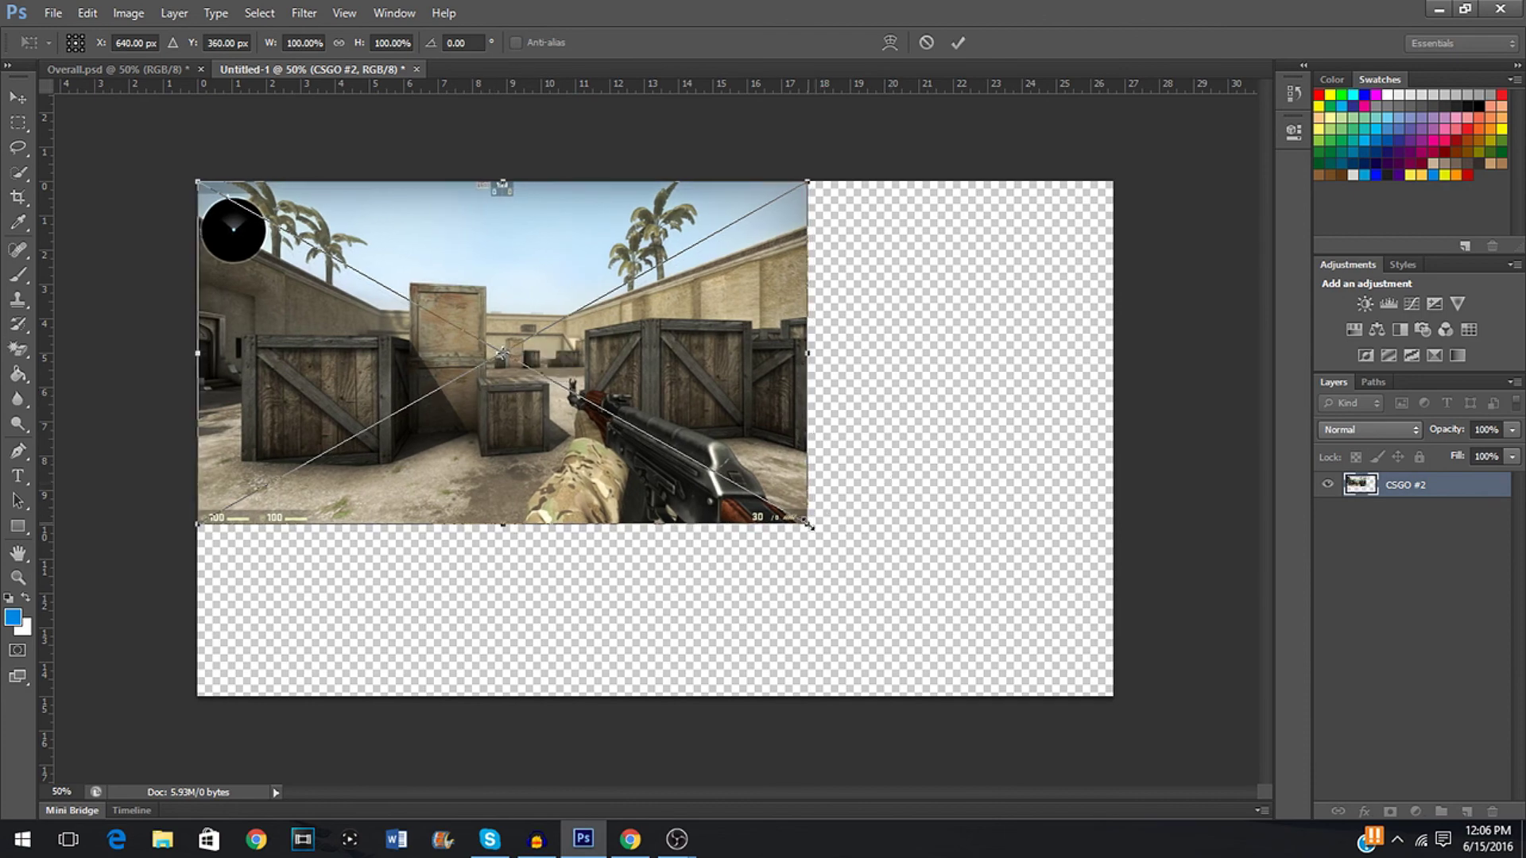
Try scaling the placed CSGO #2 image to 150% across the canvas, and undo the scaling
{"action": "left_click_drag", "start_coordinate": [808, 525], "coordinate": [1118, 700]}
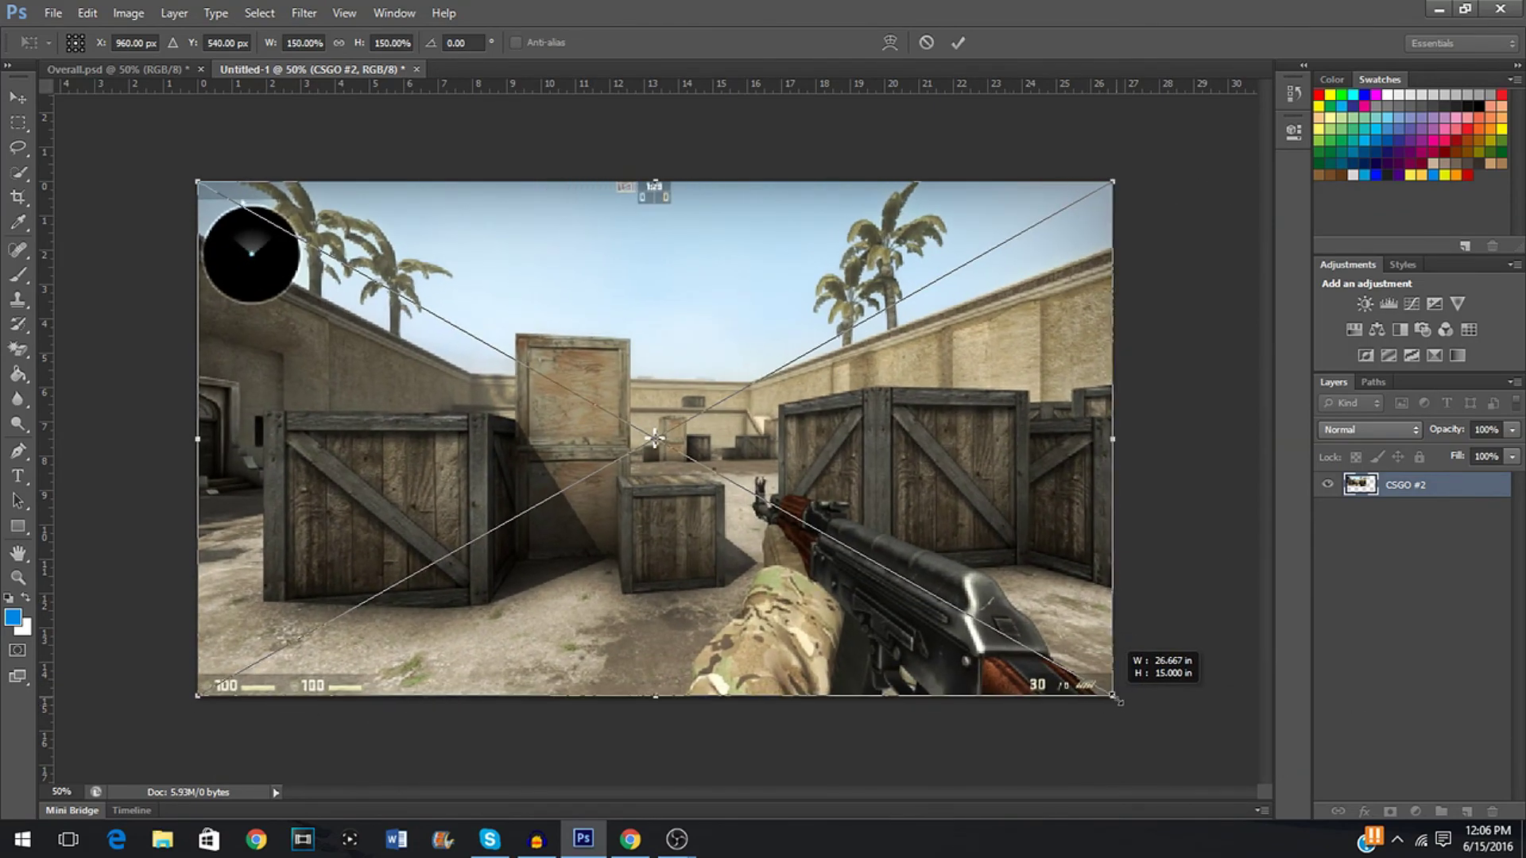
{"action": "left_click_drag", "start_coordinate": [1118, 700], "coordinate": [1119, 701]}
{"action": "left_click", "coordinate": [53, 13]}
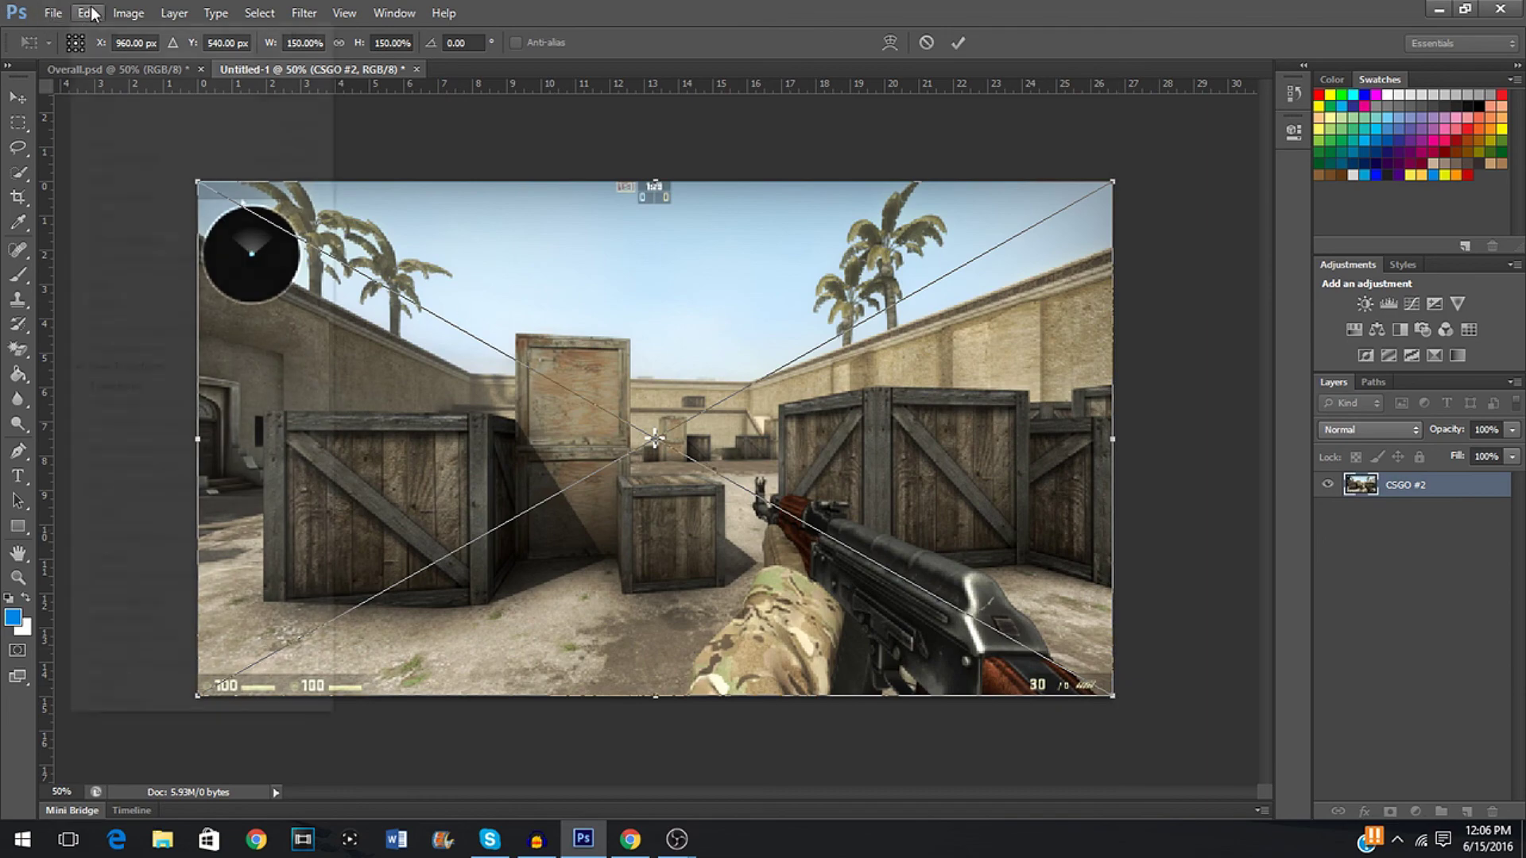
{"action": "left_click", "coordinate": [95, 33]}
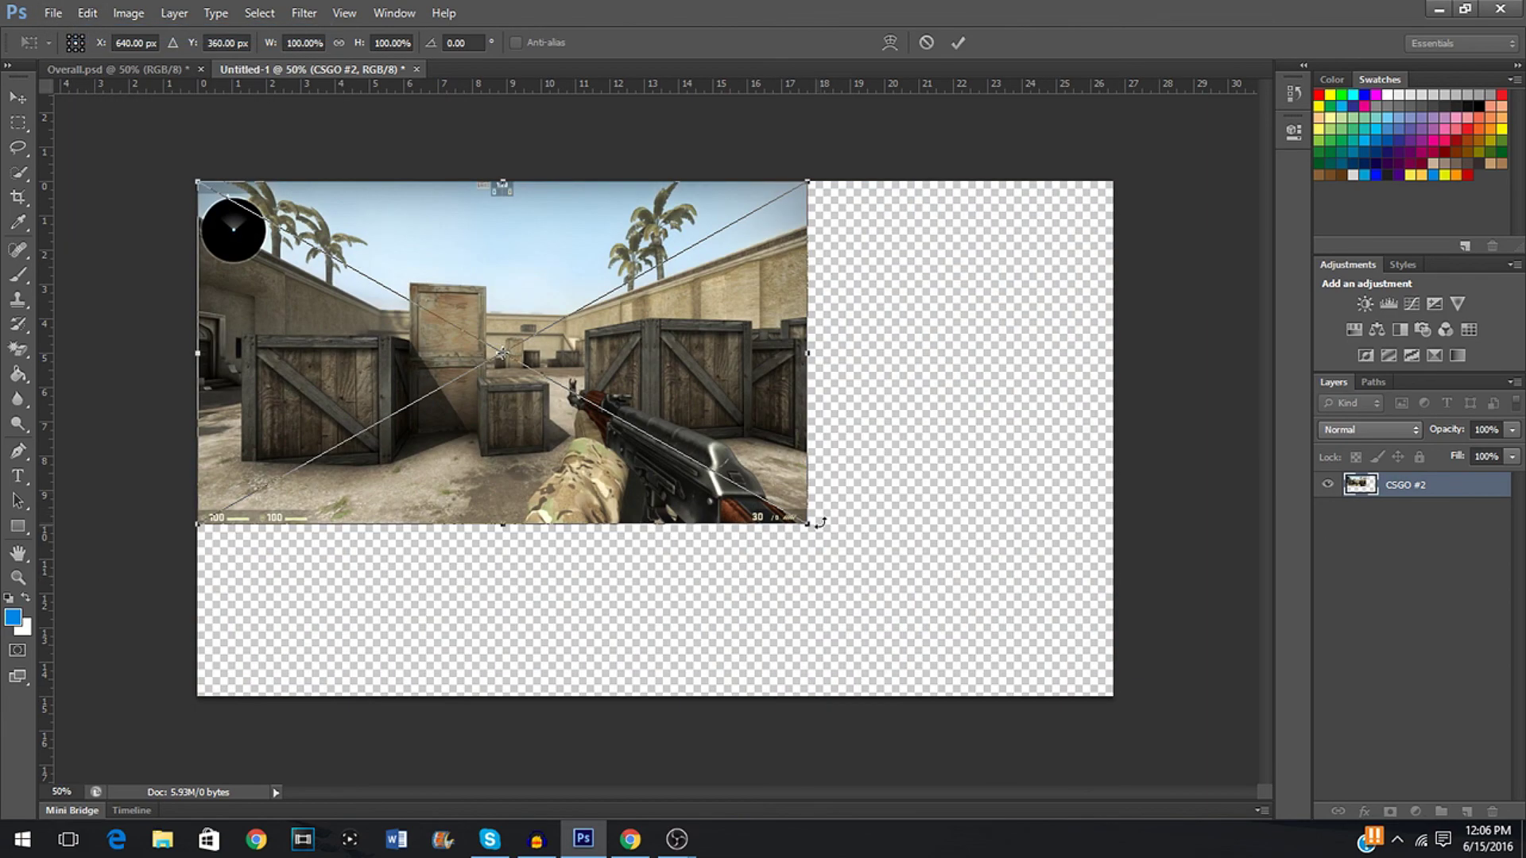
Scale the placed CSGO #2 image to about 157% so it covers the whole canvas, and commit the placement
{"action": "left_click_drag", "start_coordinate": [809, 526], "coordinate": [1110, 791]}
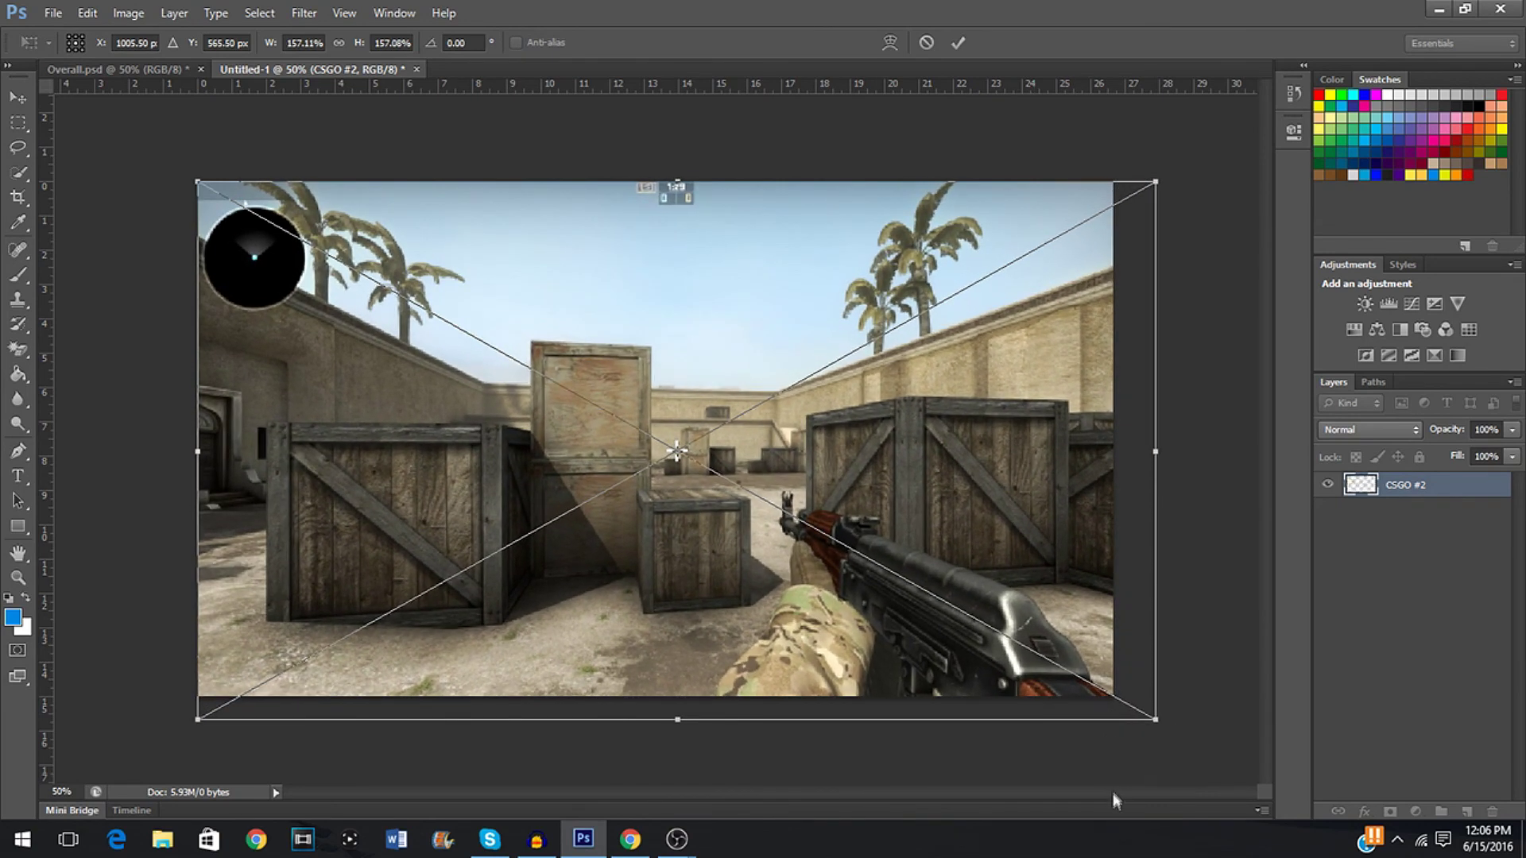
{"action": "key", "text": "e"}
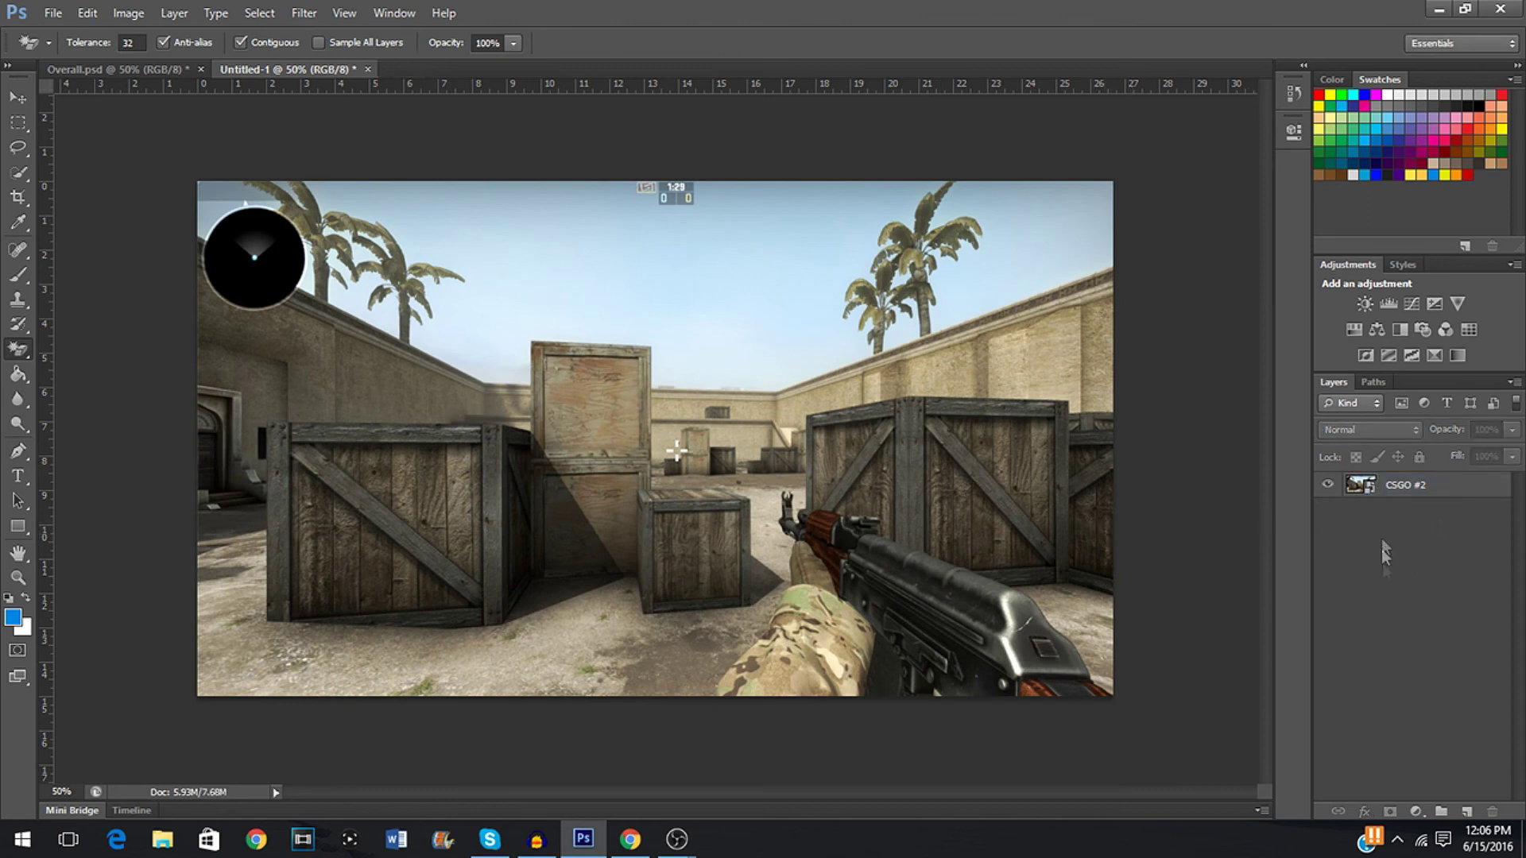
Add a new layer above the CSGO #2 image and accept blue (RGB 0, 135, 230) as the foreground colour
{"action": "left_click", "coordinate": [1468, 811]}
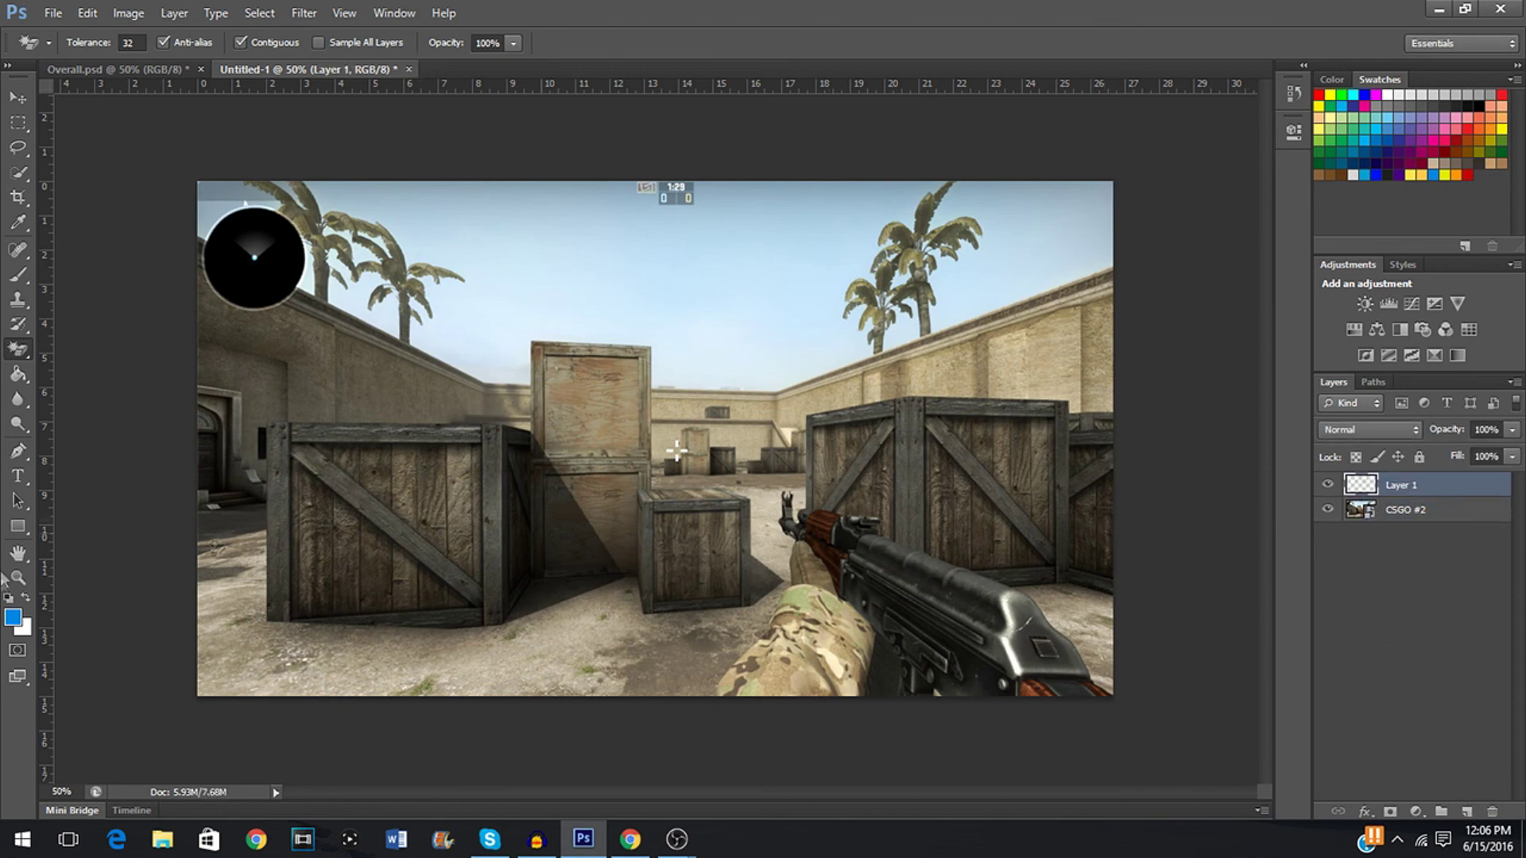
{"action": "left_click", "coordinate": [12, 617]}
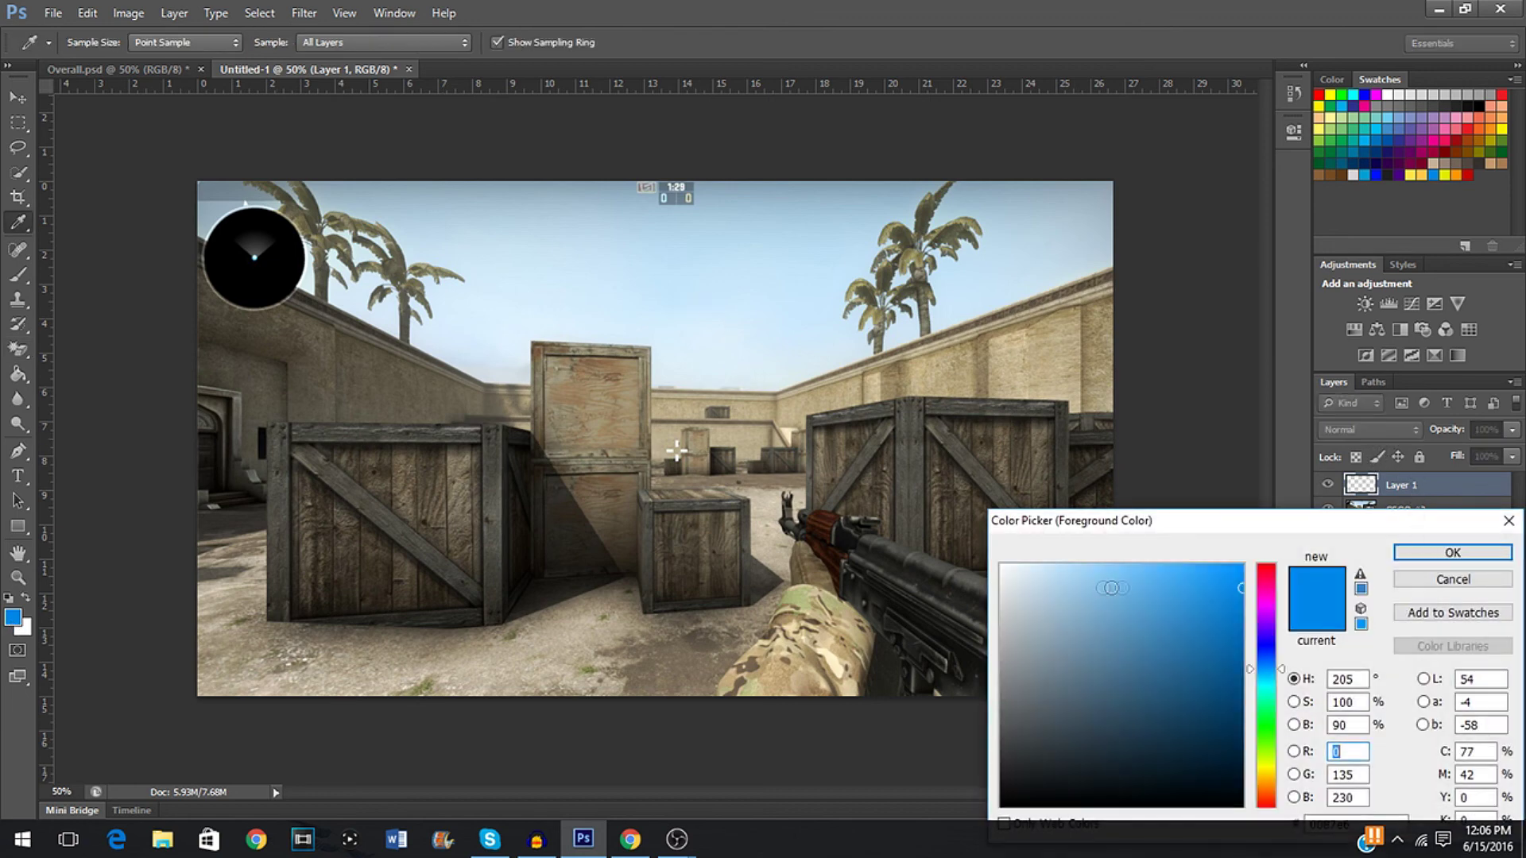
{"action": "left_click", "coordinate": [1453, 552]}
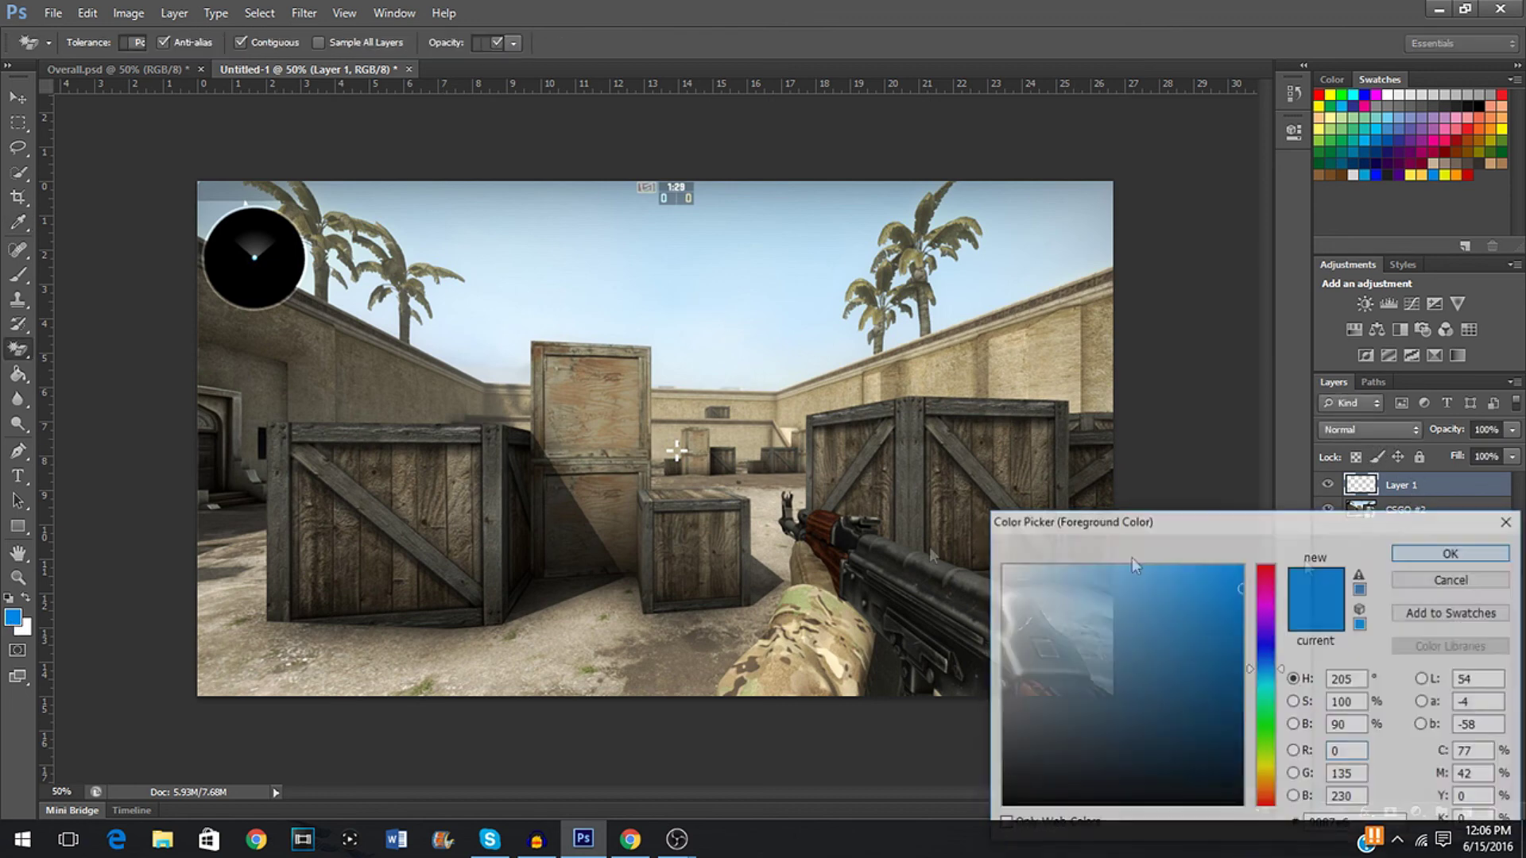
Set up the Brush tool with a soft round tip at 0% hardness and a size of 2448 px
{"action": "left_click", "coordinate": [18, 275]}
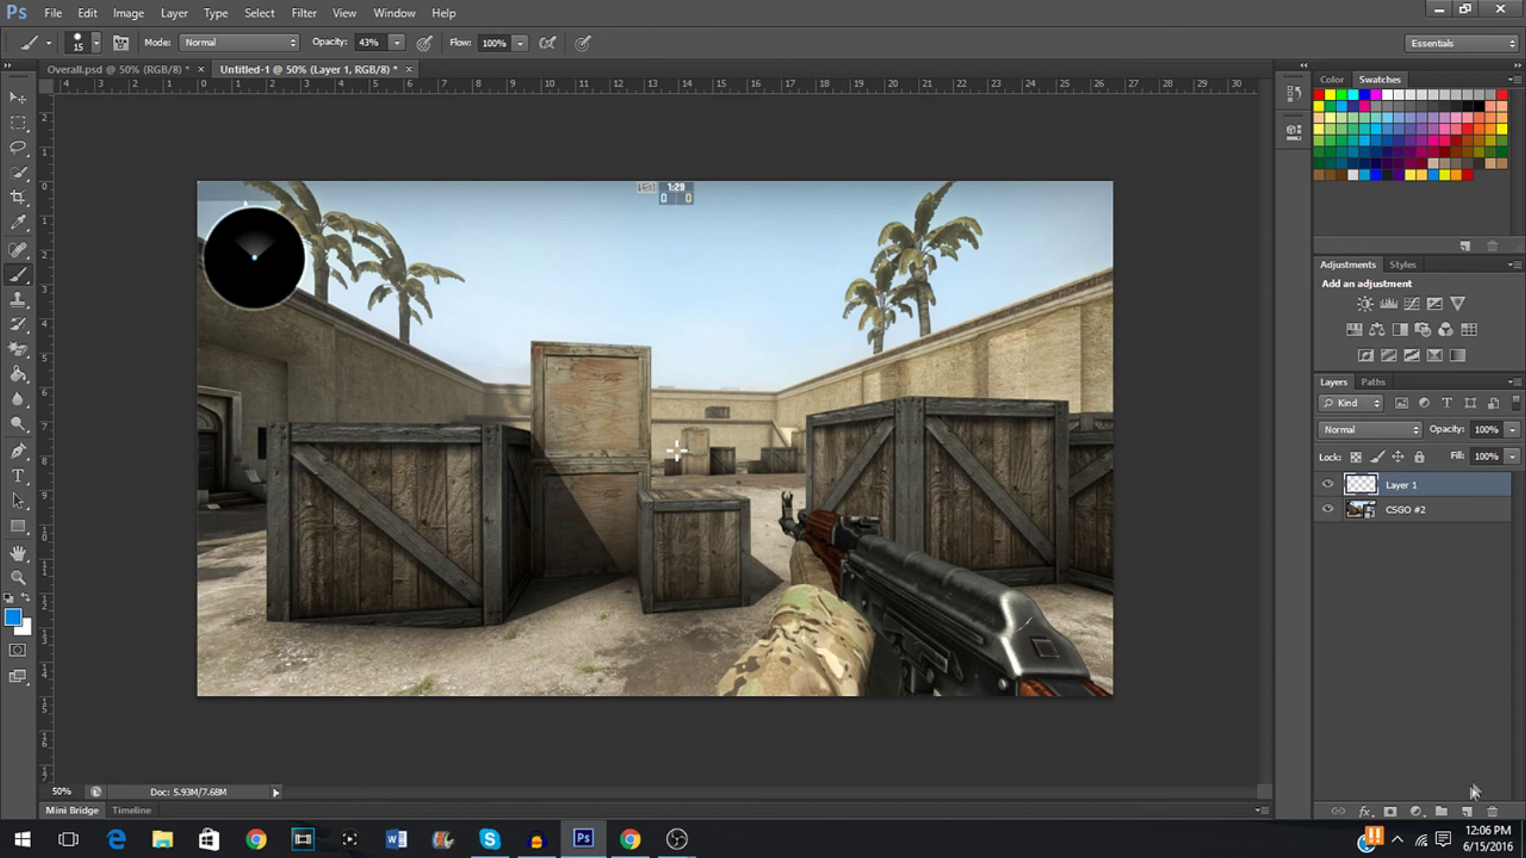
{"action": "left_click", "coordinate": [1467, 814]}
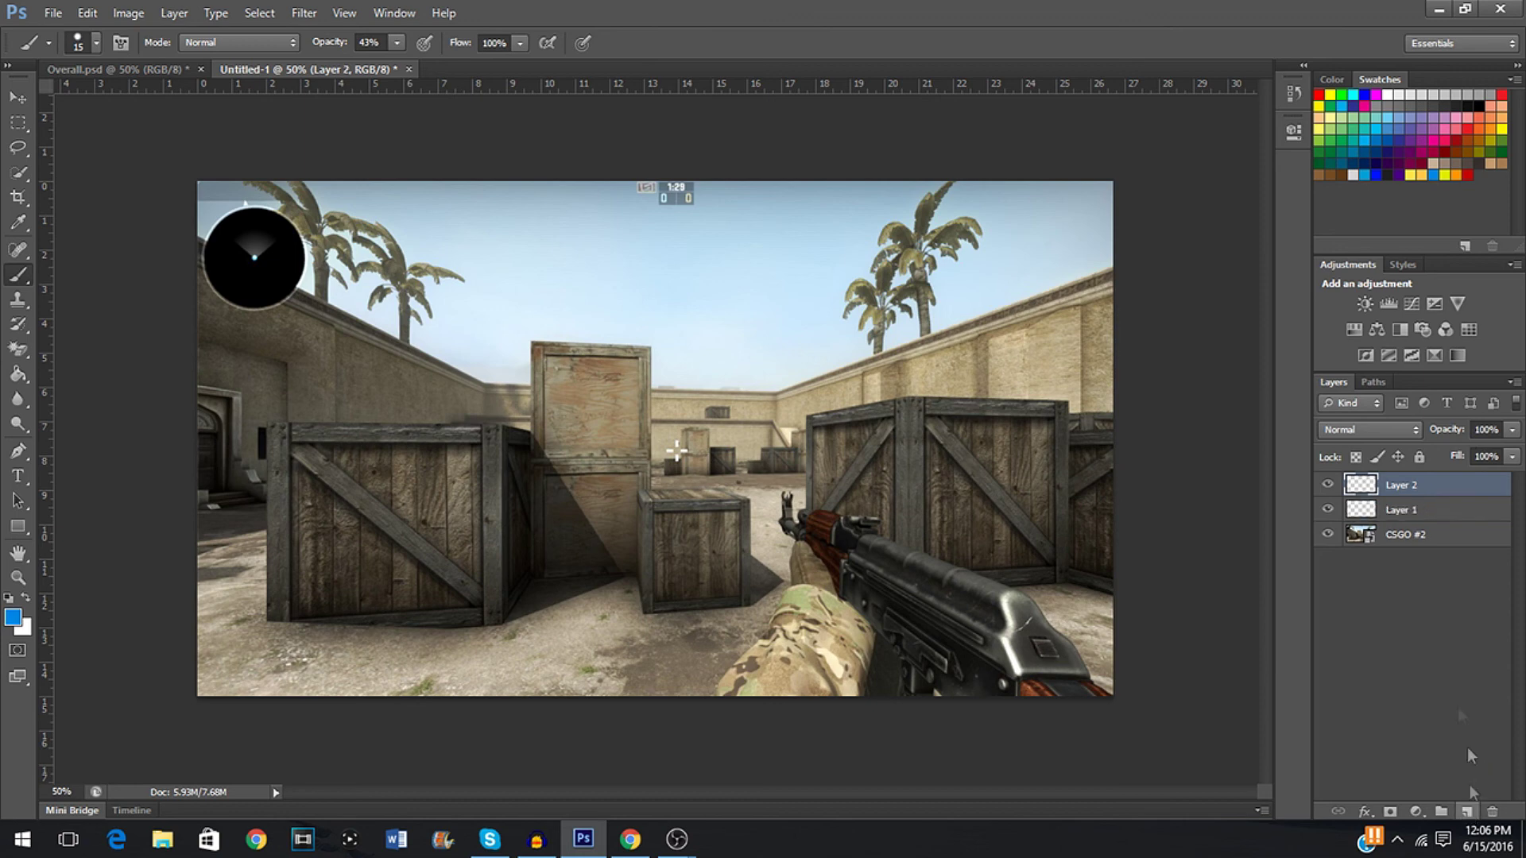
{"action": "key", "text": "ctrl+z"}
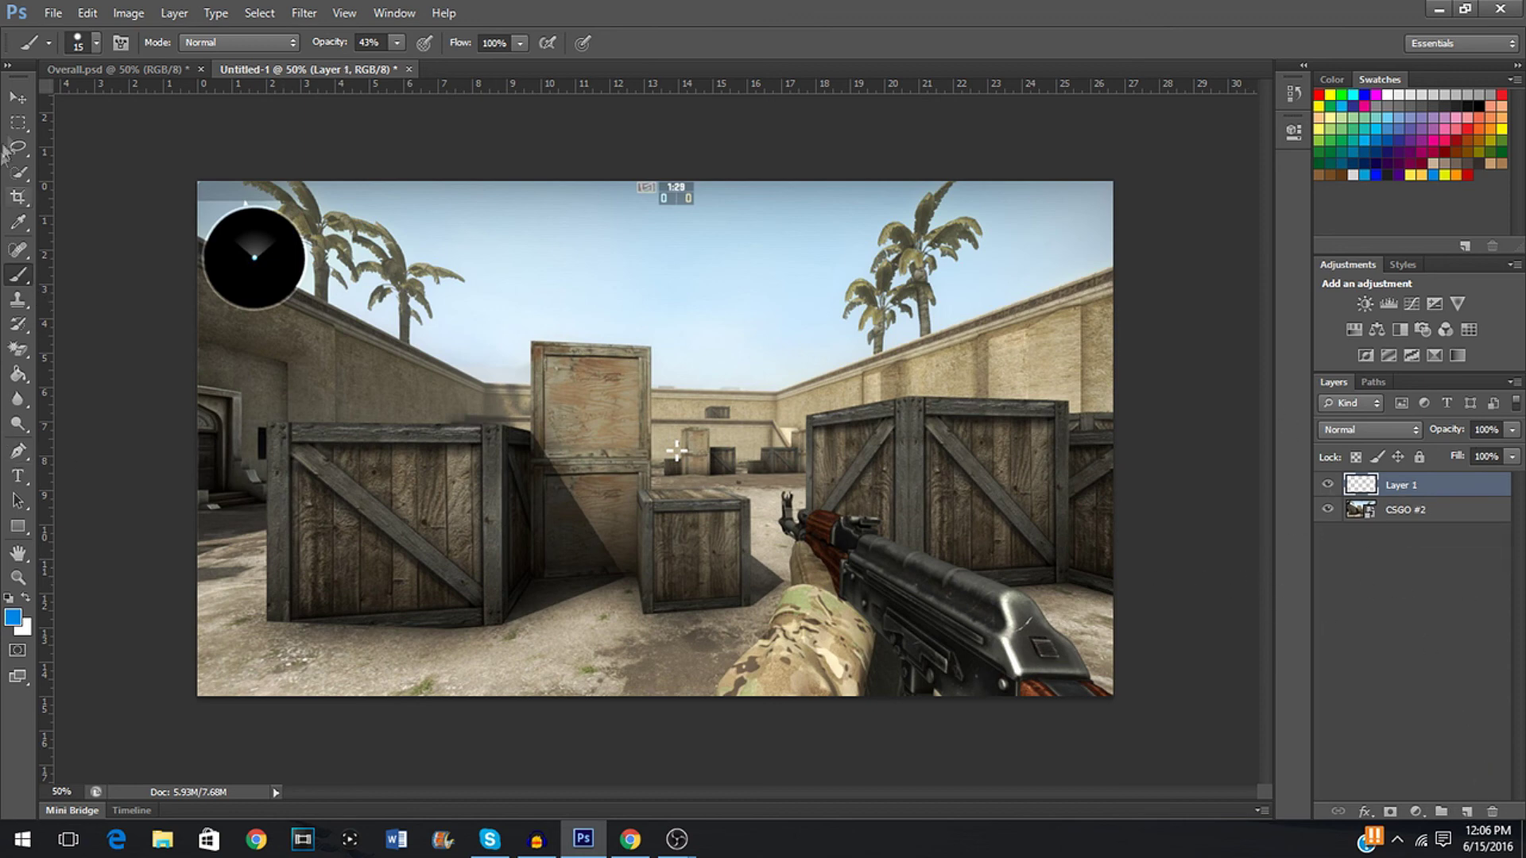
{"action": "left_click", "coordinate": [93, 45]}
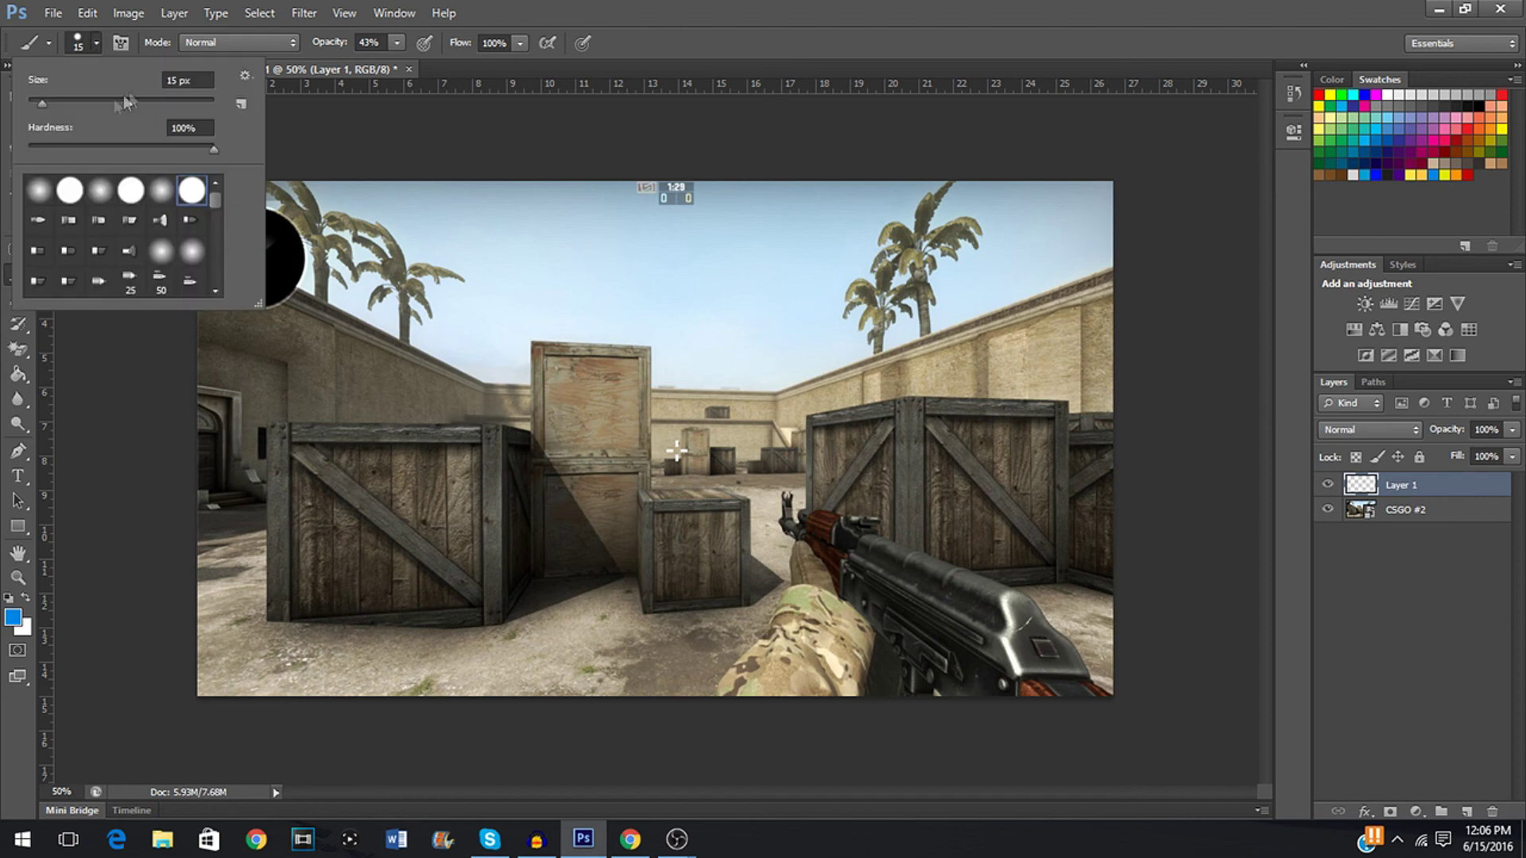
{"action": "left_click_drag", "start_coordinate": [46, 94], "coordinate": [61, 110]}
{"action": "left_click_drag", "start_coordinate": [188, 113], "coordinate": [189, 113]}
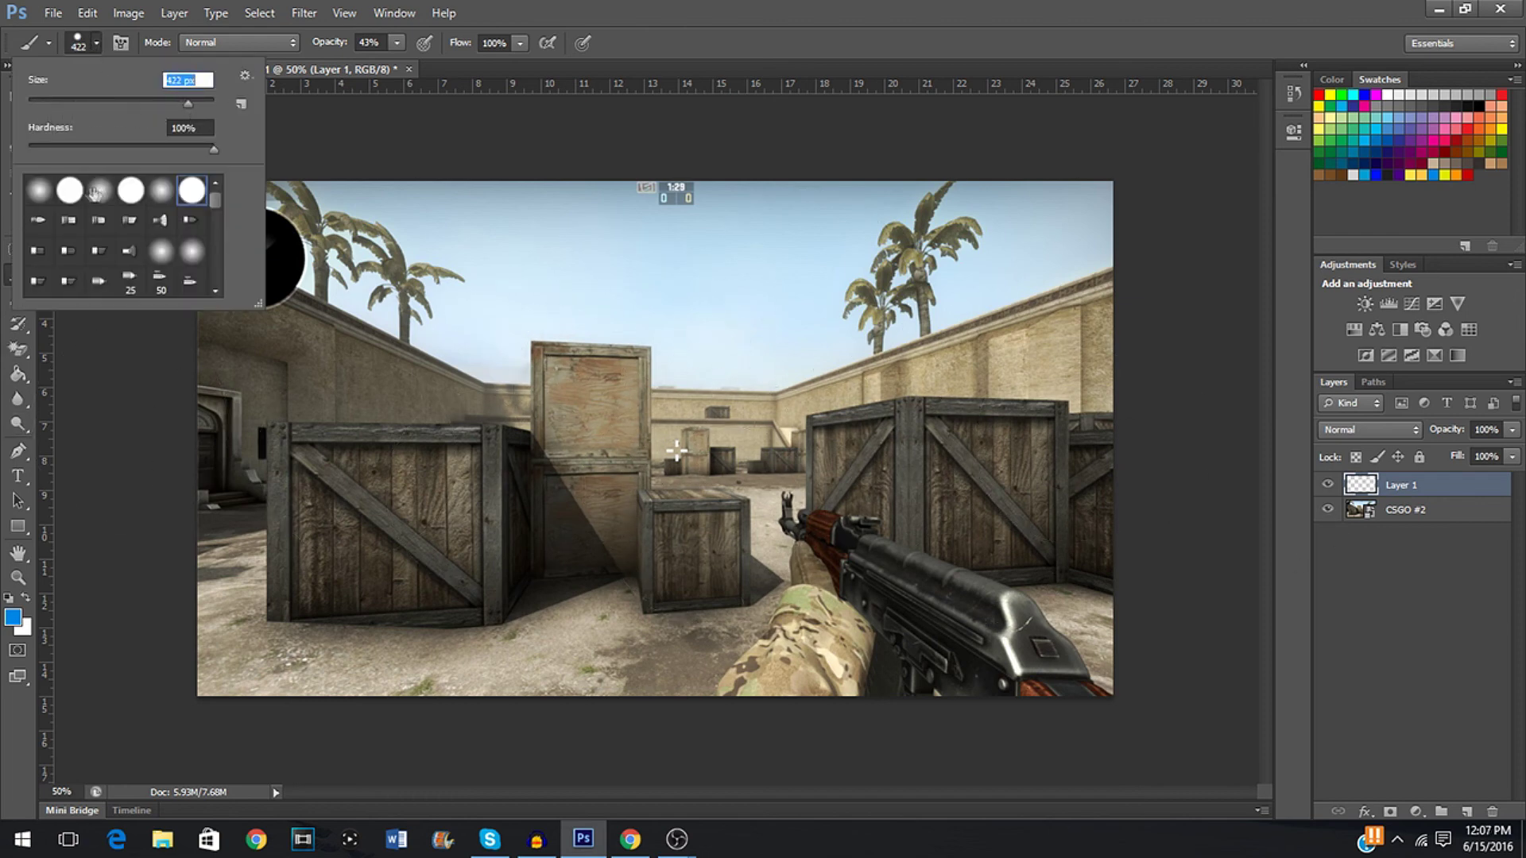
{"action": "left_click", "coordinate": [39, 191]}
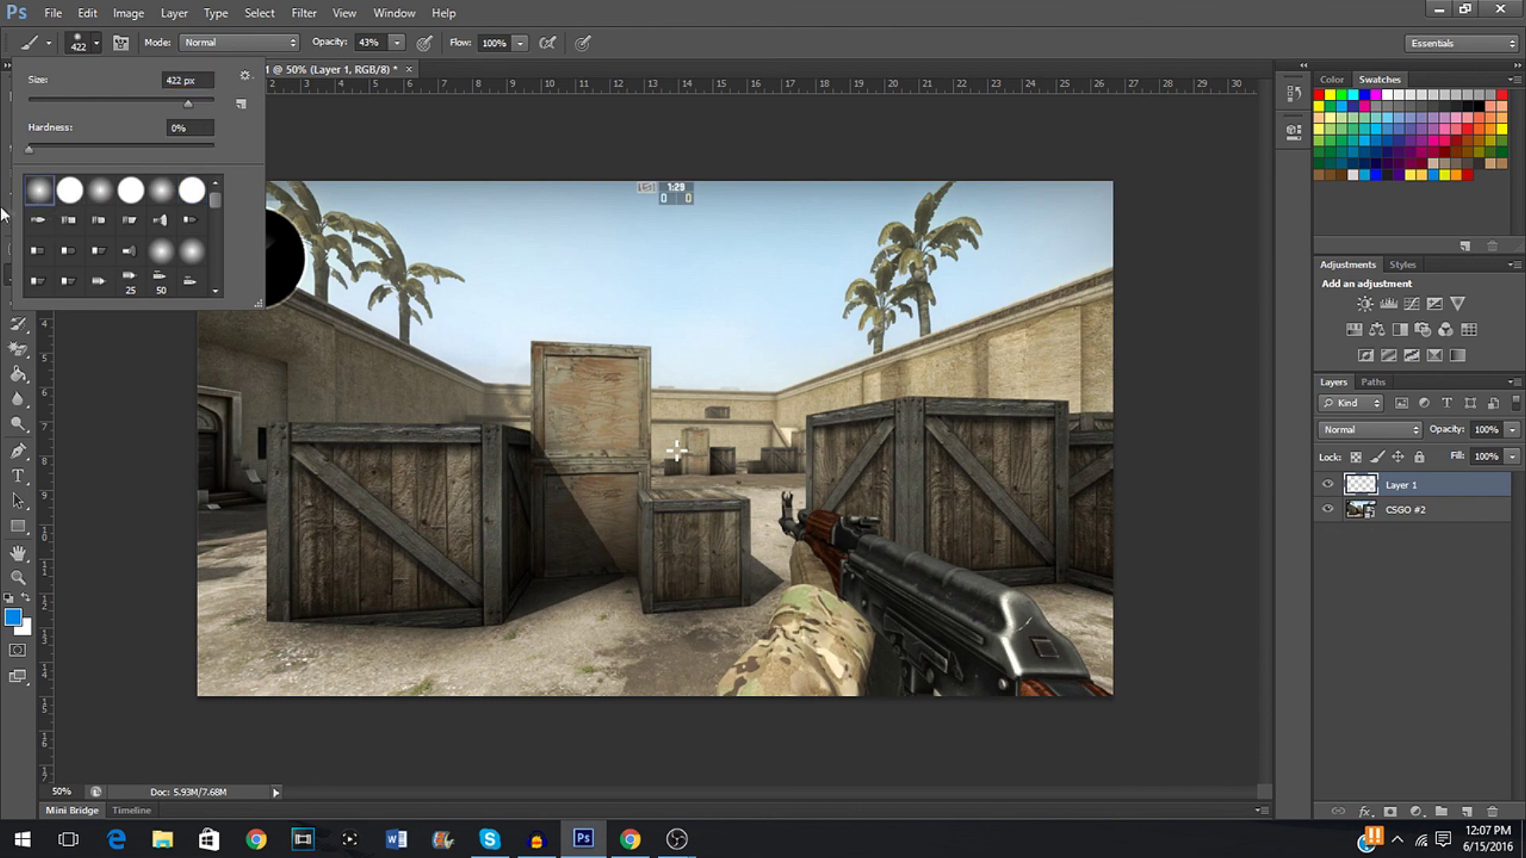
{"action": "left_click_drag", "start_coordinate": [188, 113], "coordinate": [204, 113]}
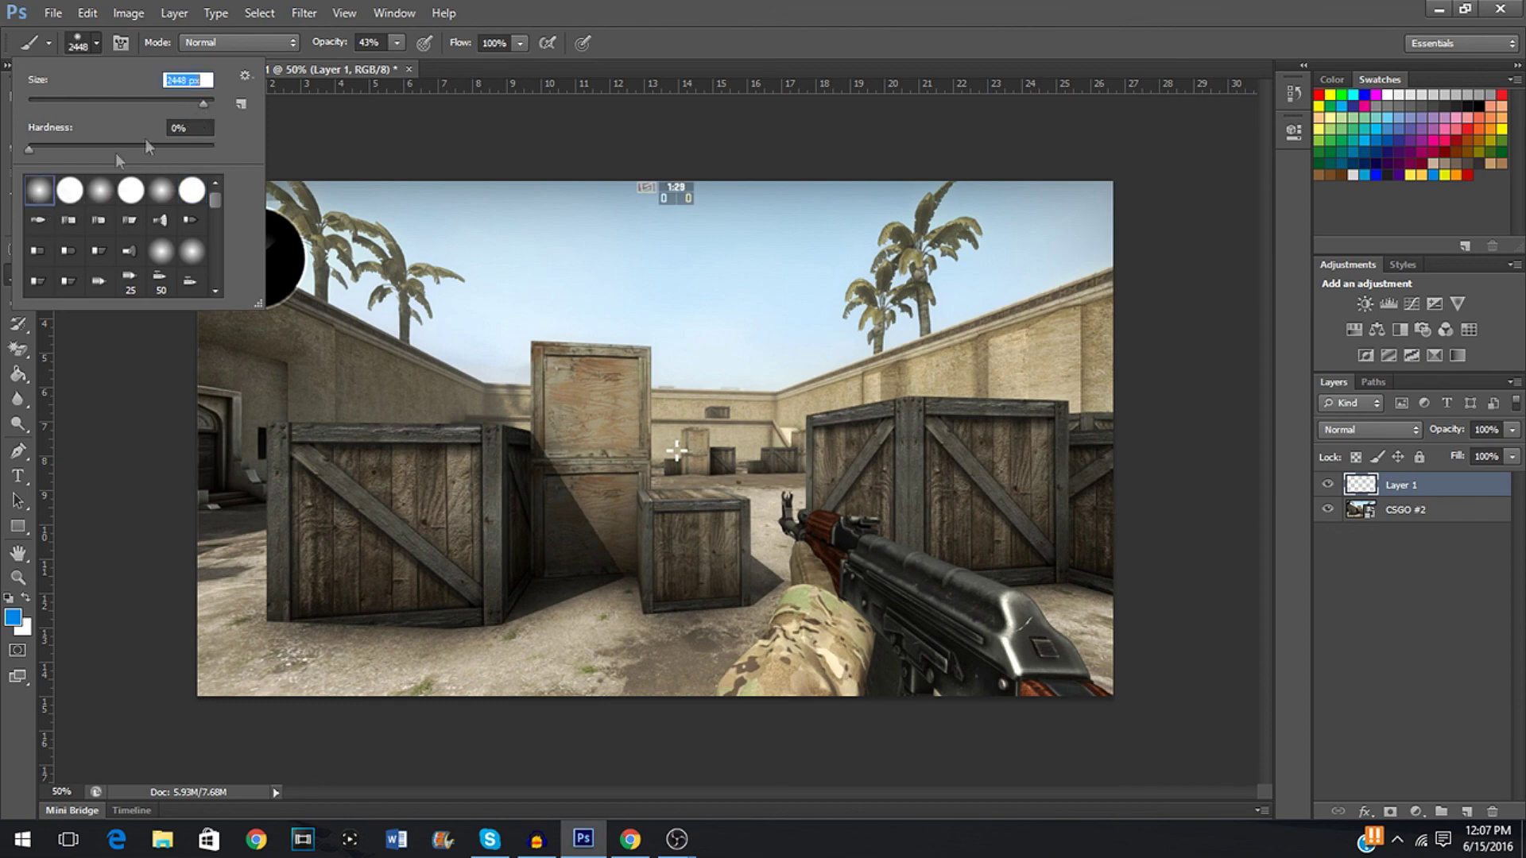
Paint a translucent blue tint across the whole canvas on Layer 1 and deselect the layer
{"action": "left_click", "coordinate": [874, 516]}
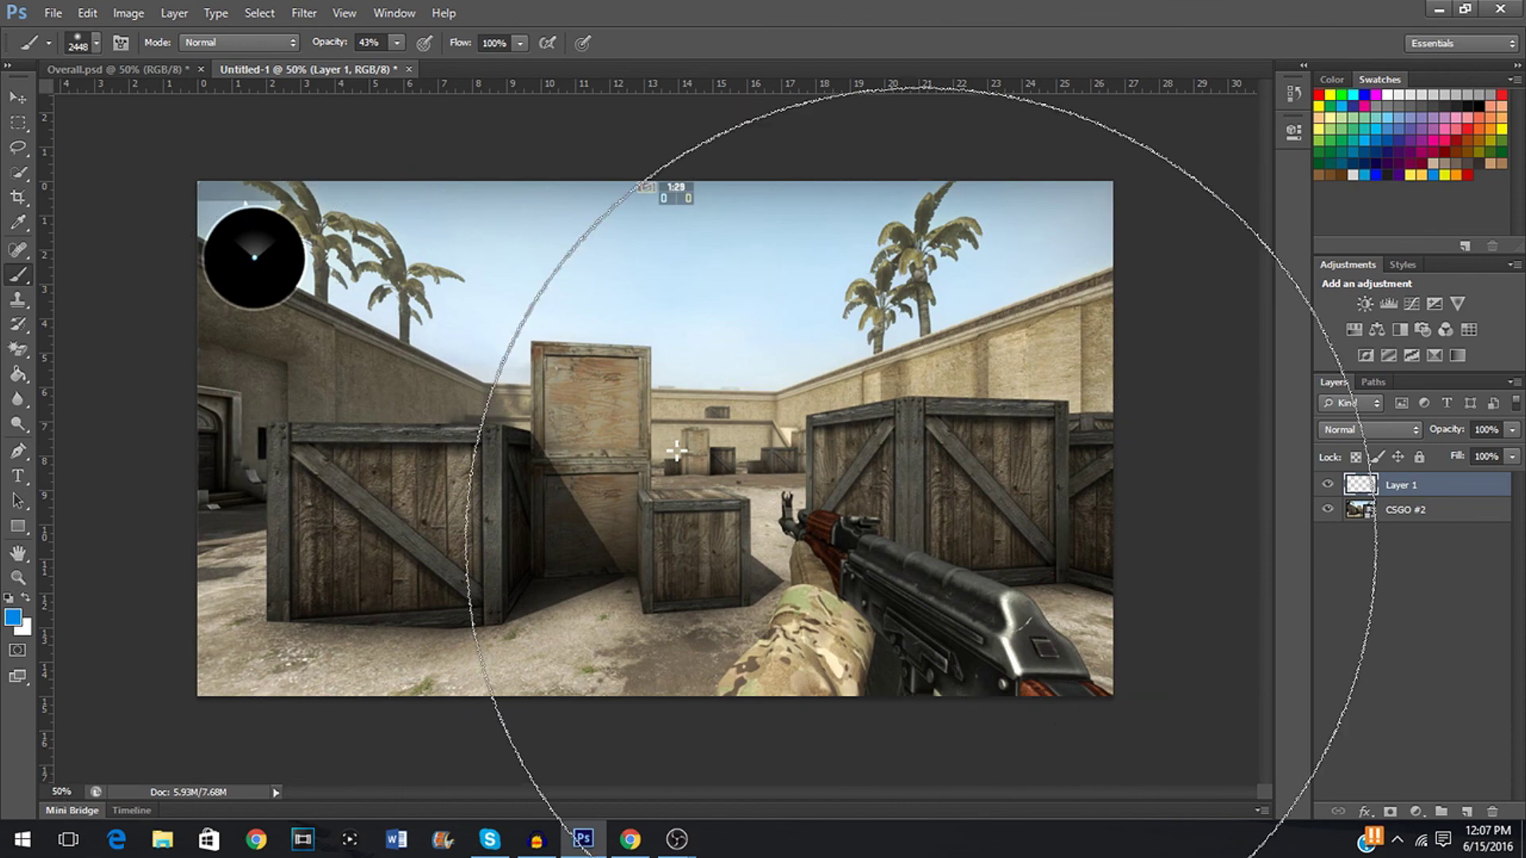
{"action": "mouse_move", "coordinate": [47, 445]}
{"action": "left_mouse_down"}
{"action": "mouse_move", "coordinate": [48, 476]}
{"action": "mouse_move", "coordinate": [1276, 579]}
{"action": "left_mouse_up"}
{"action": "left_click", "coordinate": [1435, 688]}
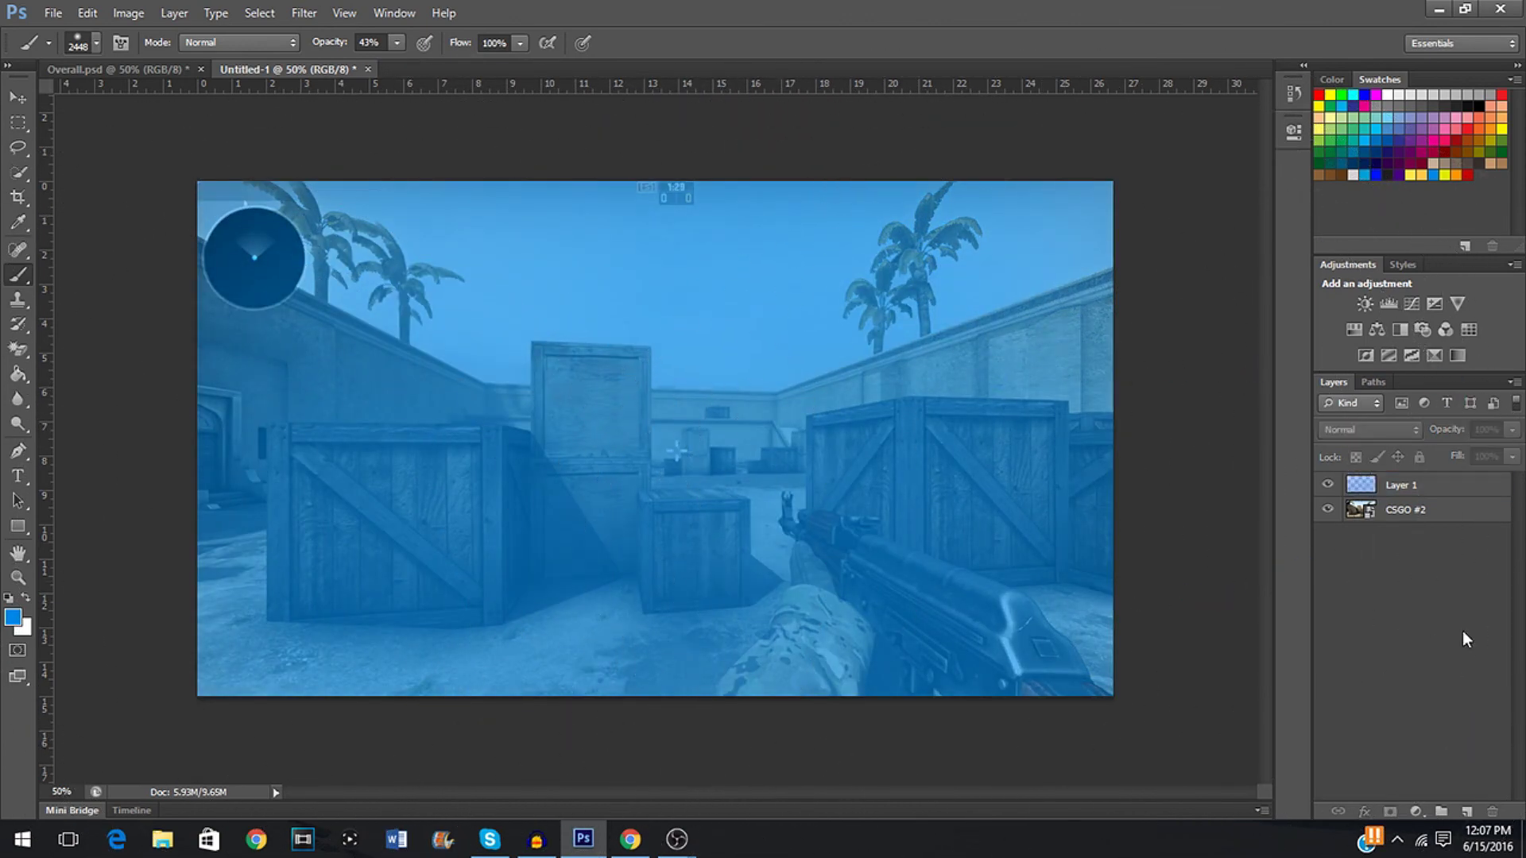
Add a new layer above Layer 1, paint a translucent black shade across the whole canvas, and deselect the layer
{"action": "left_click", "coordinate": [1466, 811]}
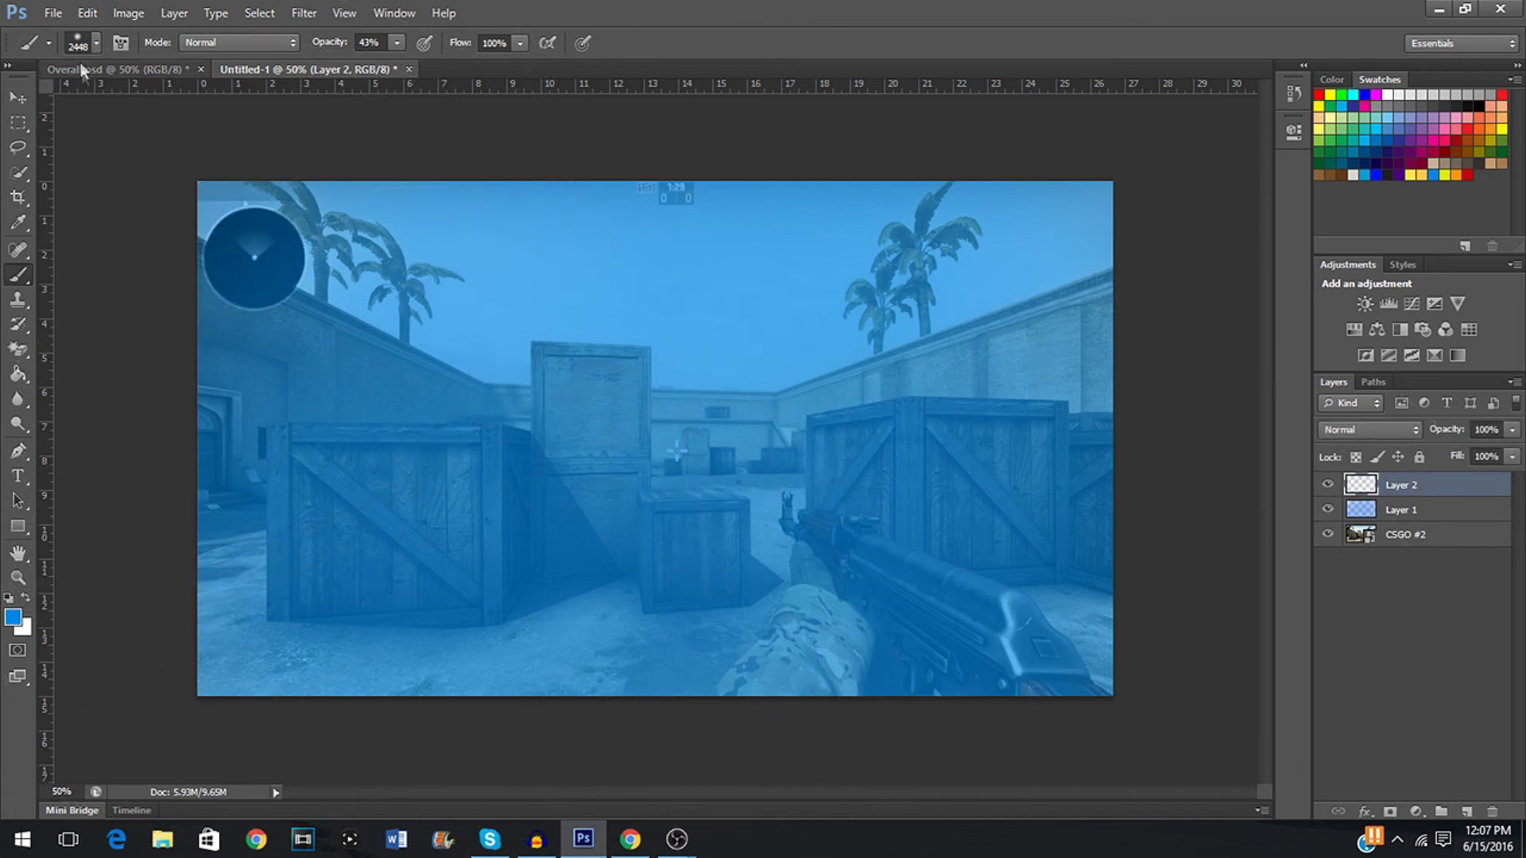
{"action": "left_click", "coordinate": [12, 622]}
{"action": "left_click", "coordinate": [1010, 775]}
{"action": "left_click", "coordinate": [1457, 548]}
{"action": "mouse_move", "coordinate": [681, 477]}
{"action": "left_mouse_down"}
{"action": "mouse_move", "coordinate": [4, 508]}
{"action": "mouse_move", "coordinate": [85, 580]}
{"action": "mouse_move", "coordinate": [241, 645]}
{"action": "mouse_move", "coordinate": [989, 477]}
{"action": "mouse_move", "coordinate": [2, 445]}
{"action": "left_mouse_up"}
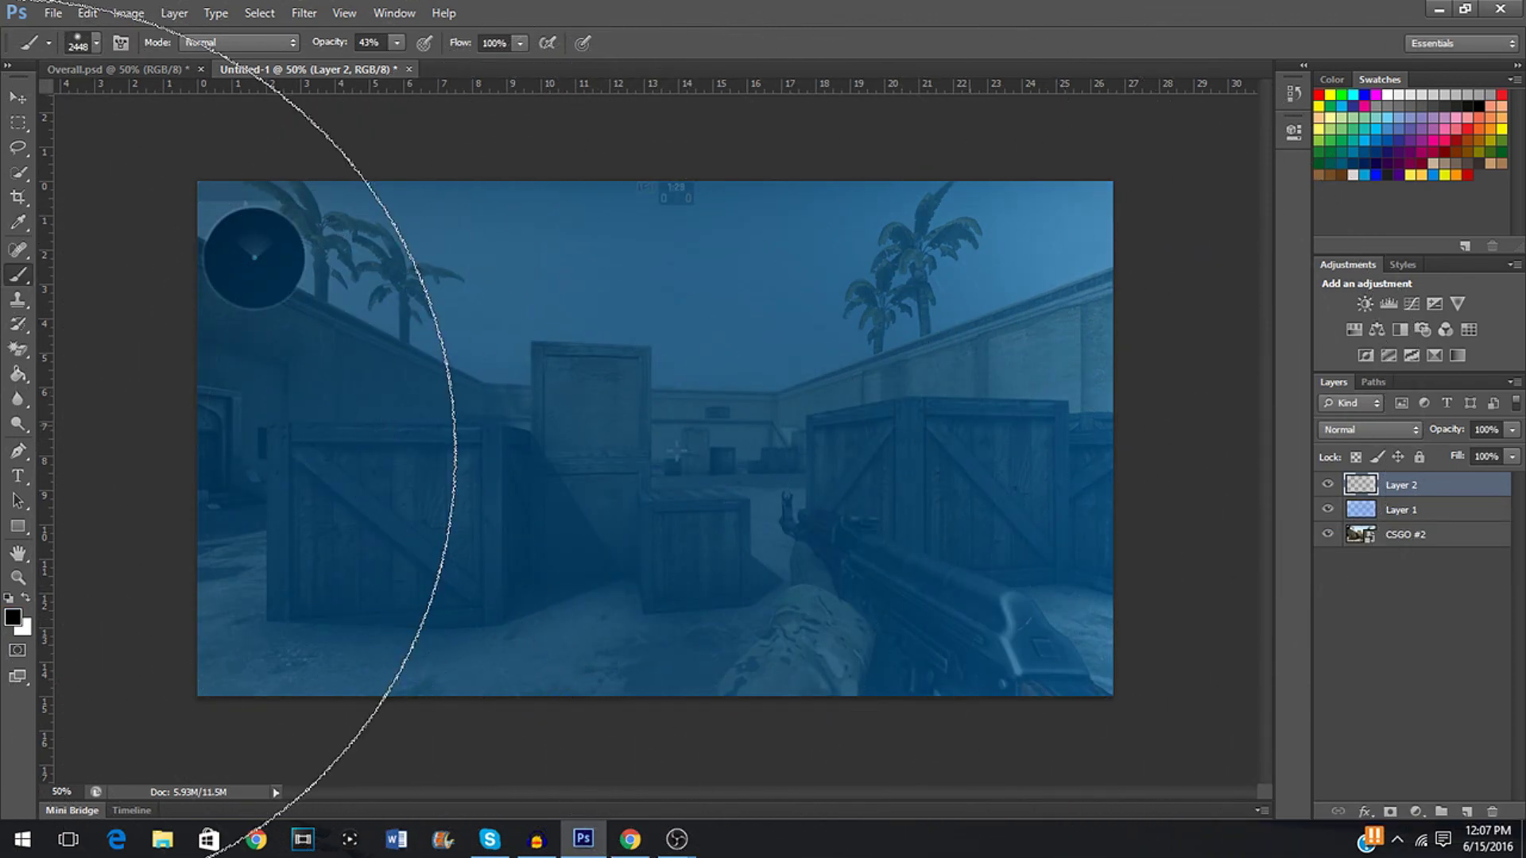
{"action": "left_click", "coordinate": [1419, 642]}
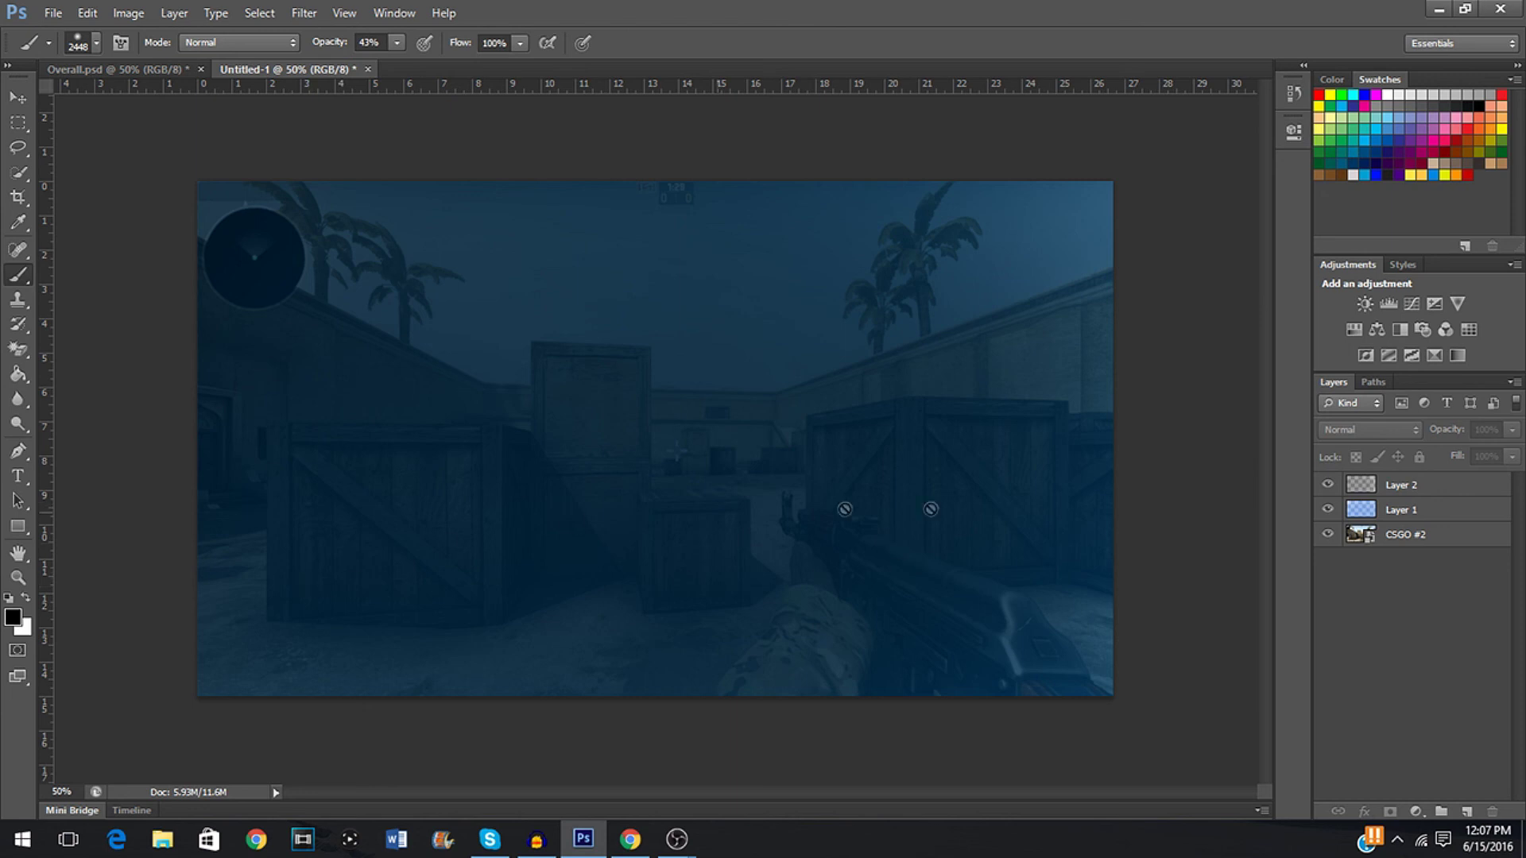
Group the CSGO #2, Layer 1 and Layer 2 layers and name the group Backing
{"action": "left_click", "coordinate": [1428, 541]}
{"action": "left_click", "coordinate": [1421, 513], "text": "shift"}
{"action": "left_click", "coordinate": [1416, 486], "text": "shift"}
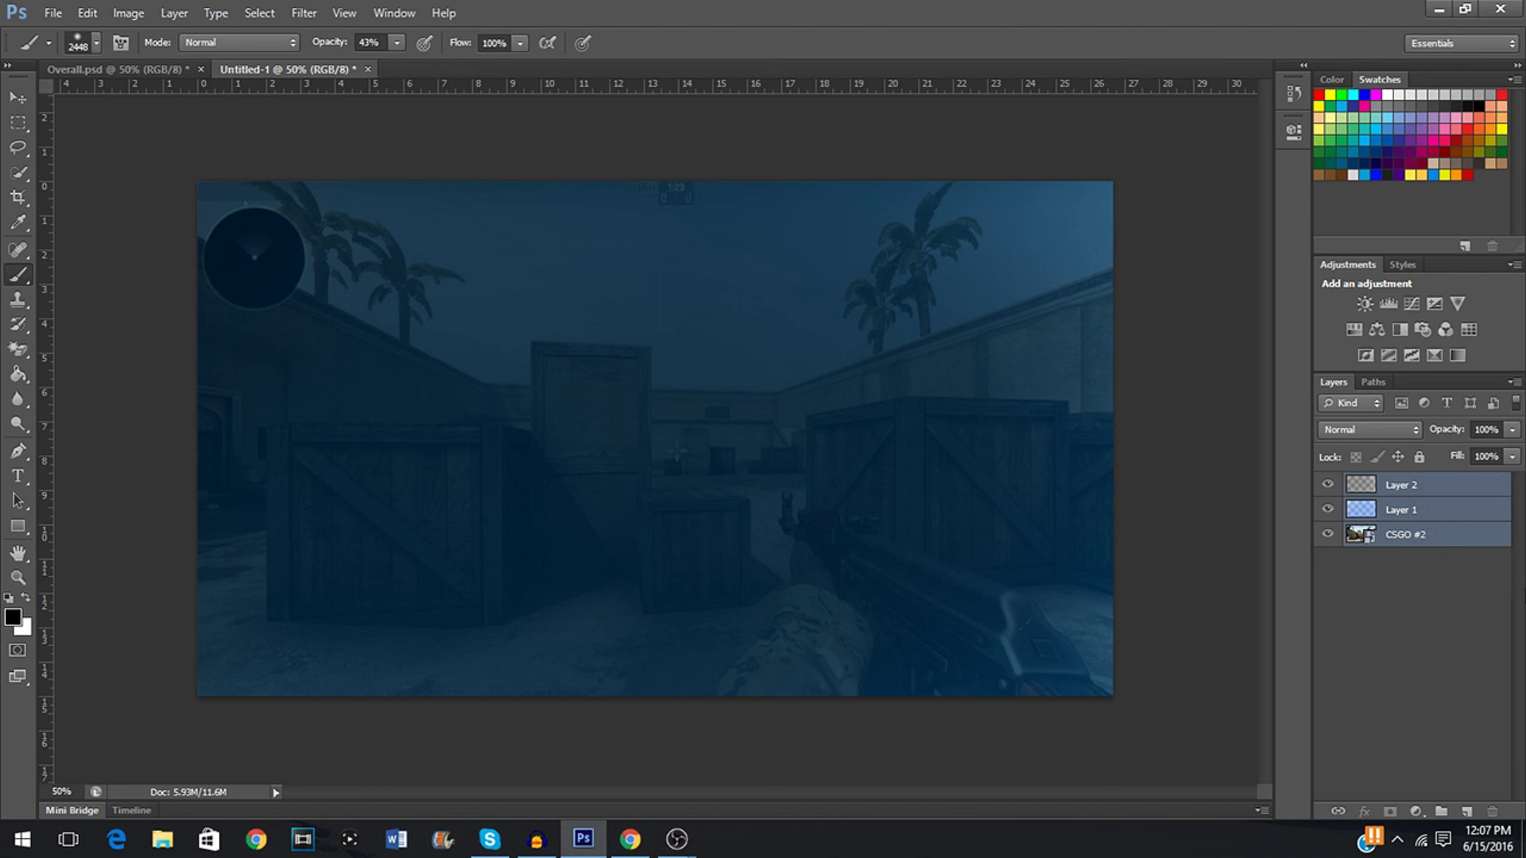
{"action": "key", "text": "ctrl+g"}
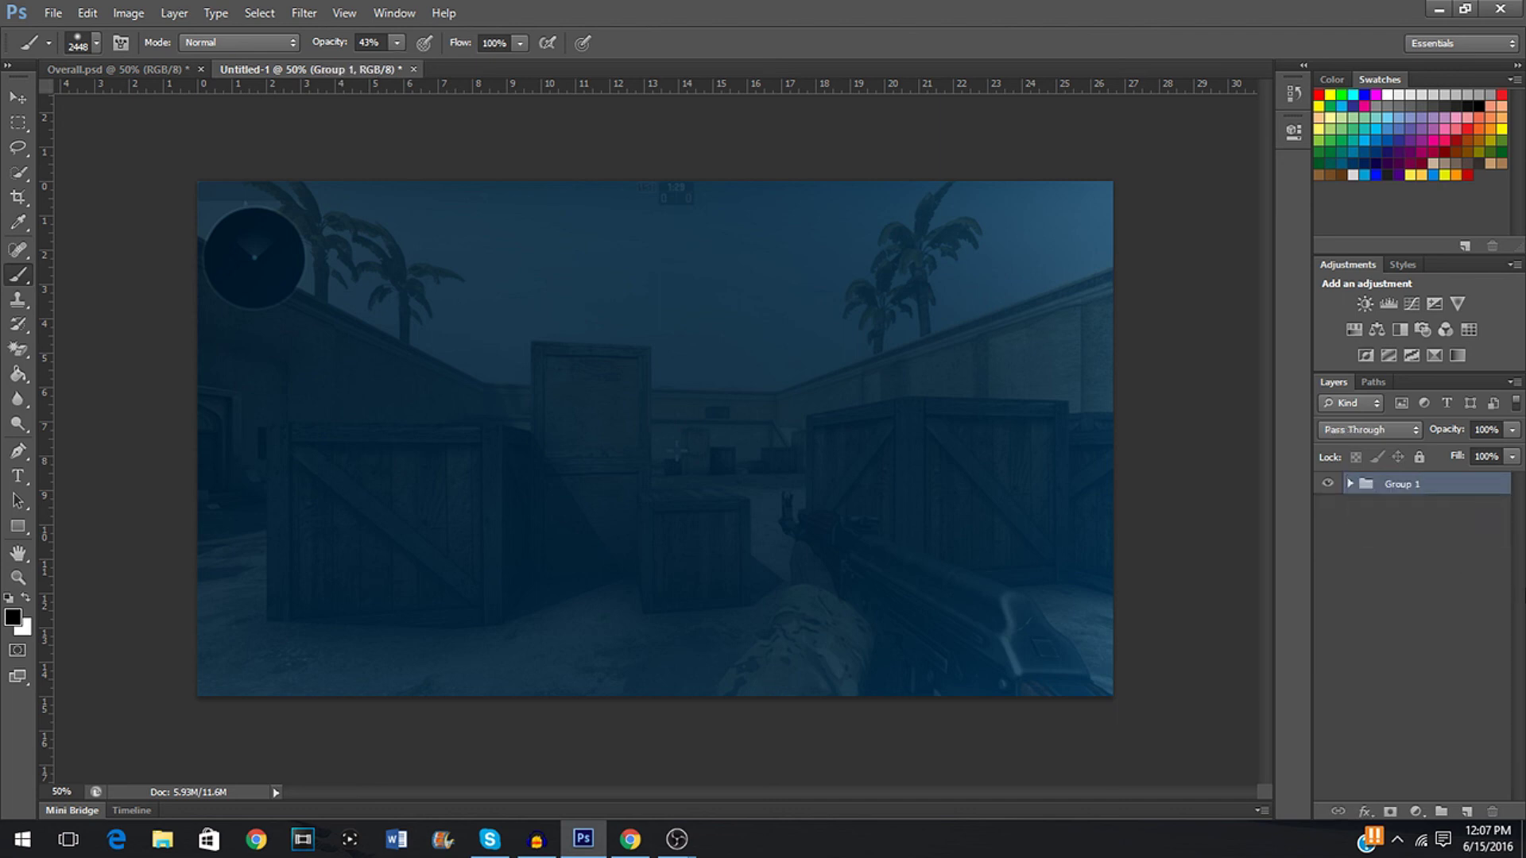
{"action": "double_click", "coordinate": [1410, 486]}
{"action": "key", "text": "BackSpace"}
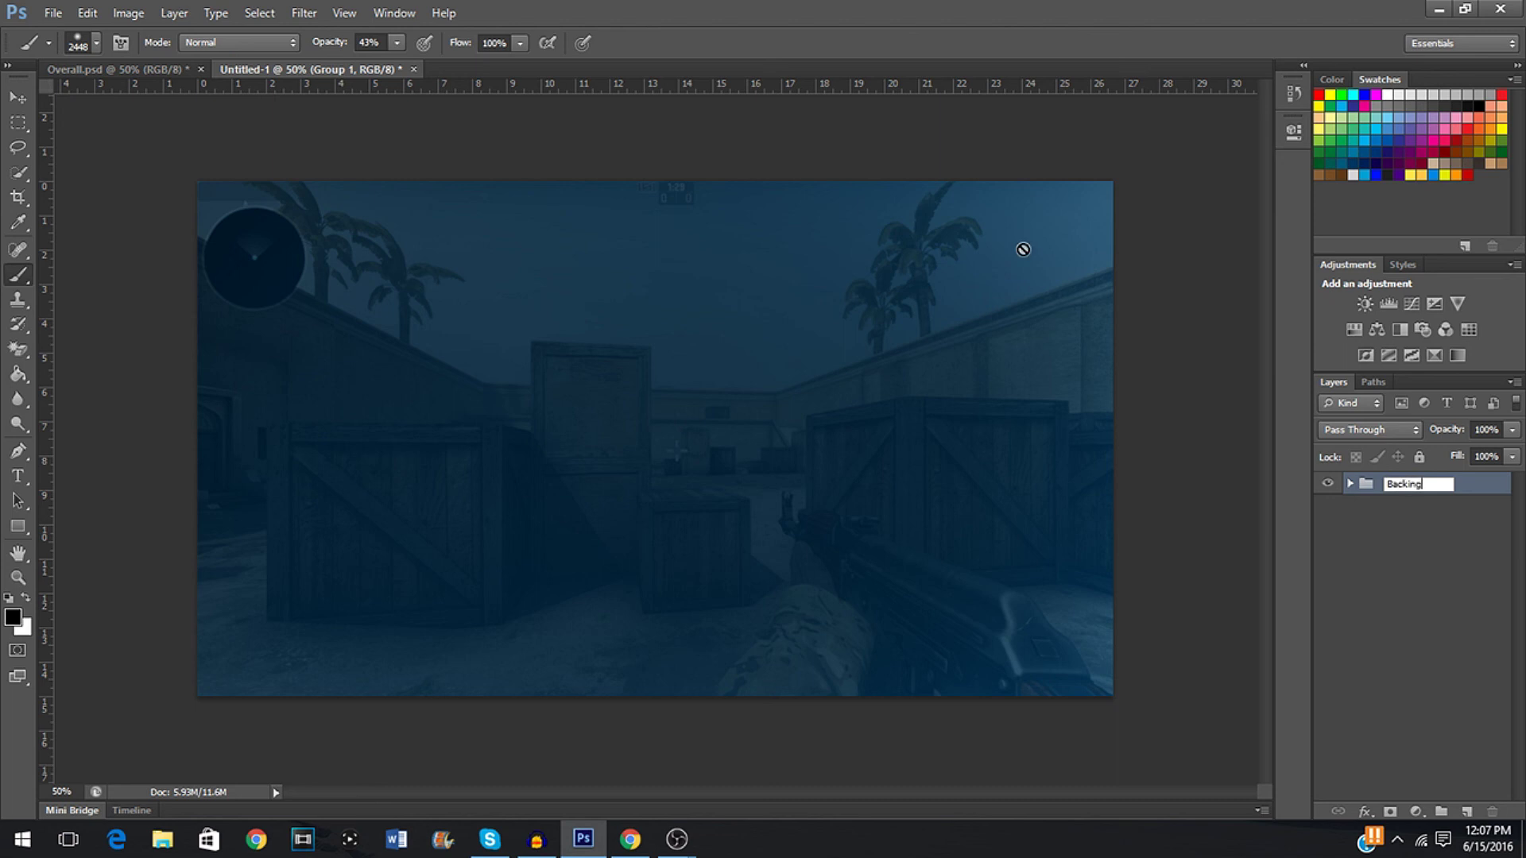
{"action": "key", "text": "Return"}
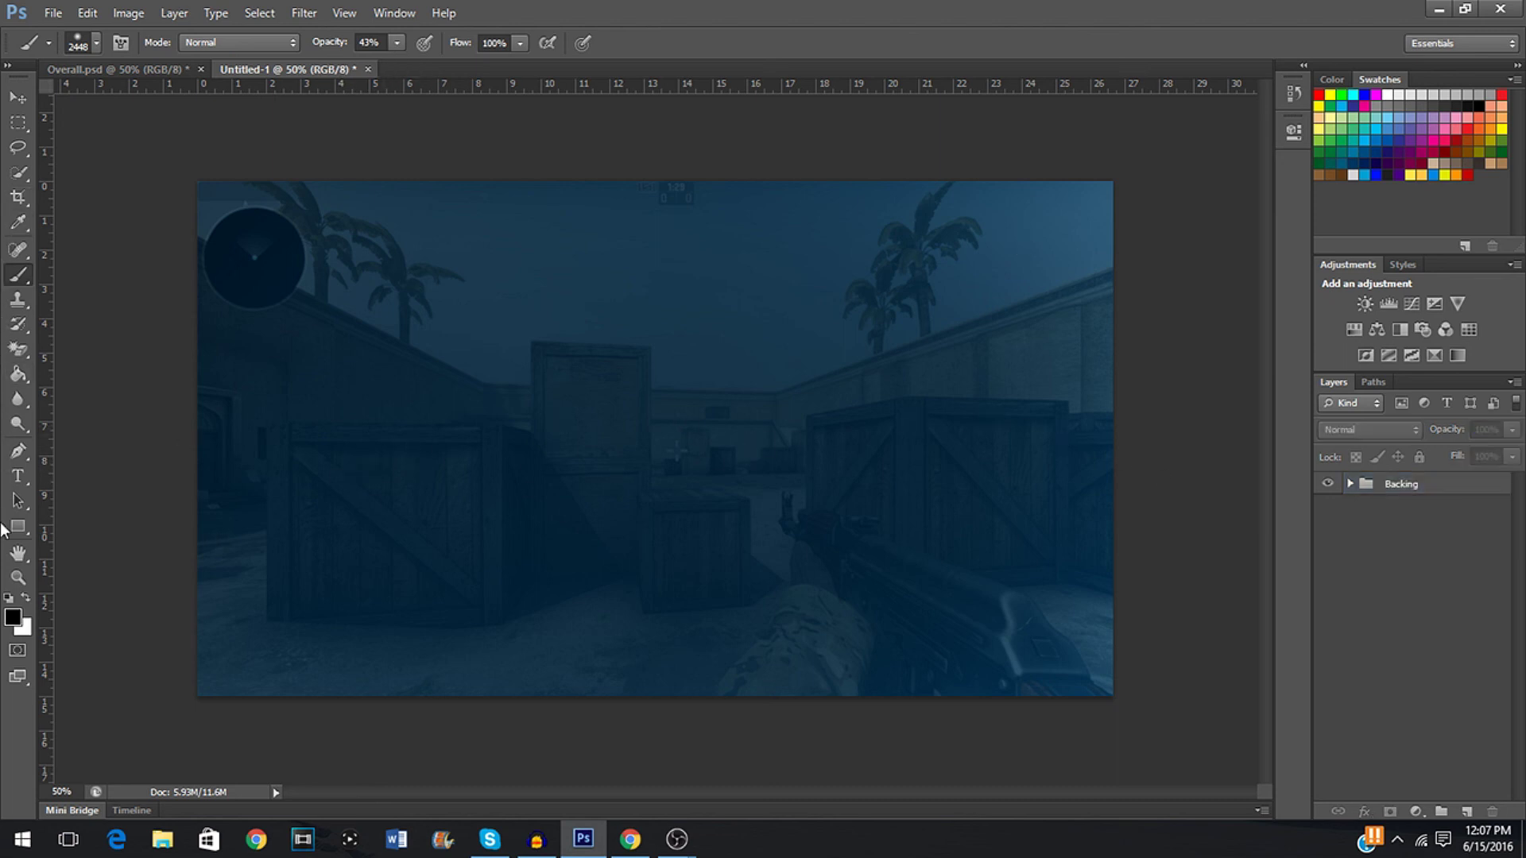
Create a text frame spanning the canvas and enter PHOTOSHOP in Myriad Pro Bold at 275 pt
{"action": "left_click", "coordinate": [17, 475]}
{"action": "left_click_drag", "start_coordinate": [199, 183], "coordinate": [853, 459]}
{"action": "left_click_drag", "start_coordinate": [1057, 557], "coordinate": [1105, 696]}
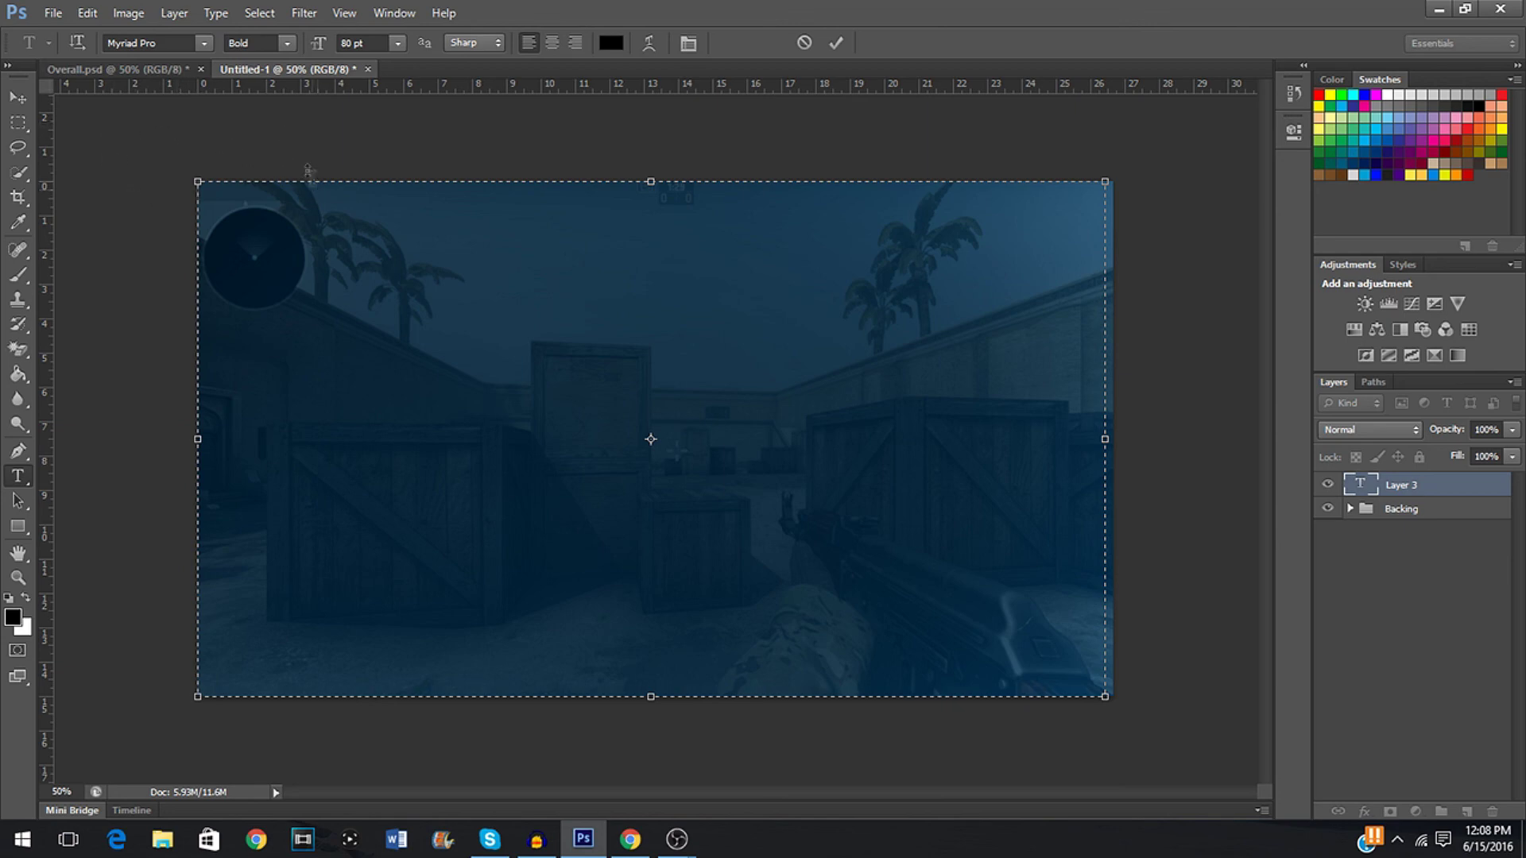
{"action": "left_click", "coordinate": [397, 43]}
{"action": "left_click", "coordinate": [396, 43]}
{"action": "key", "text": "Return"}
{"action": "type", "text": "P"}
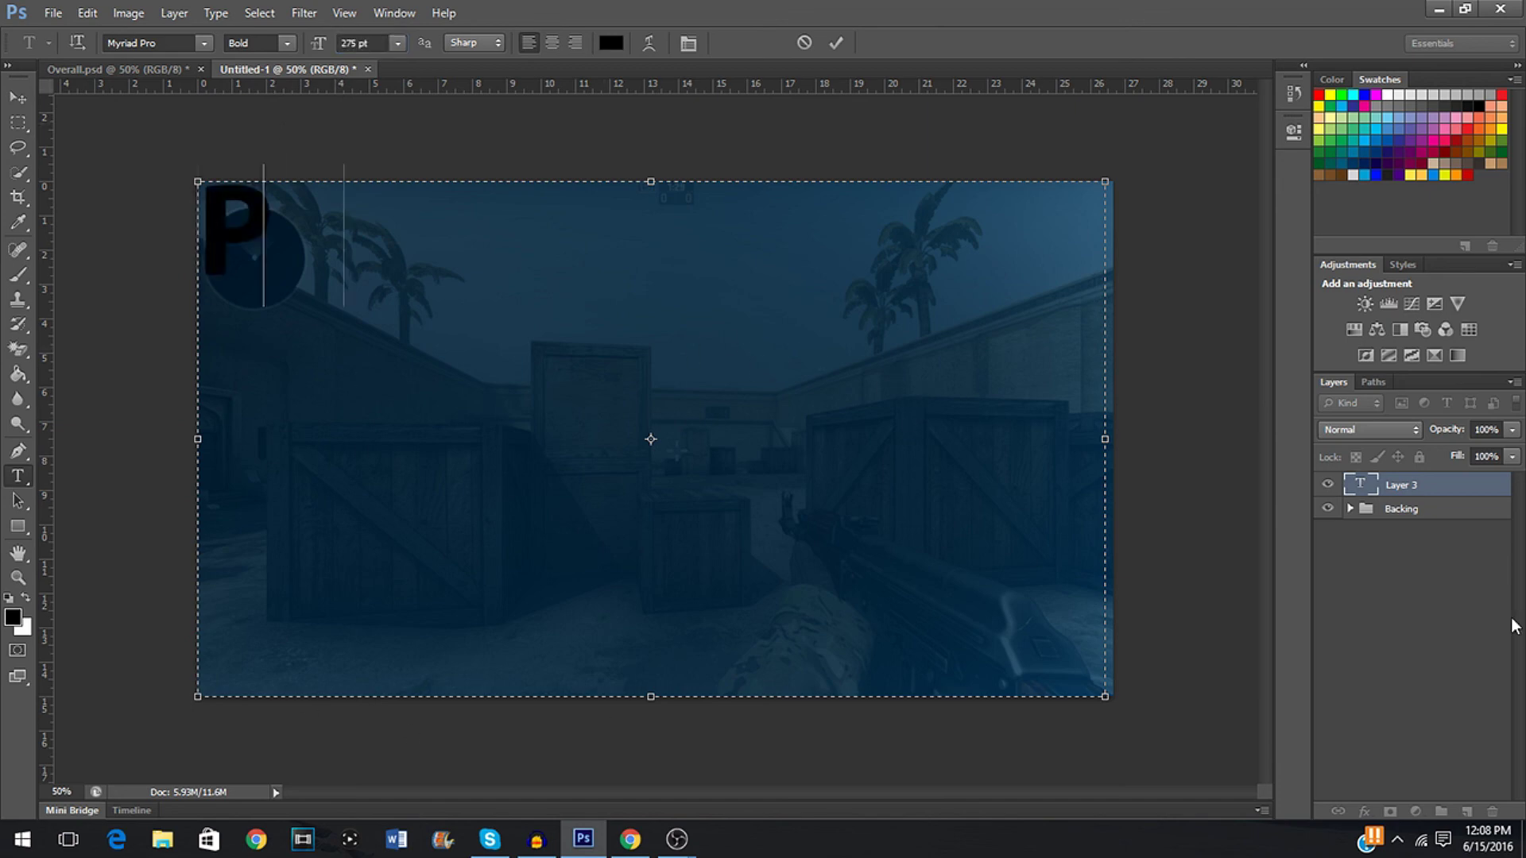
{"action": "type", "text": "HOTOSHOP"}
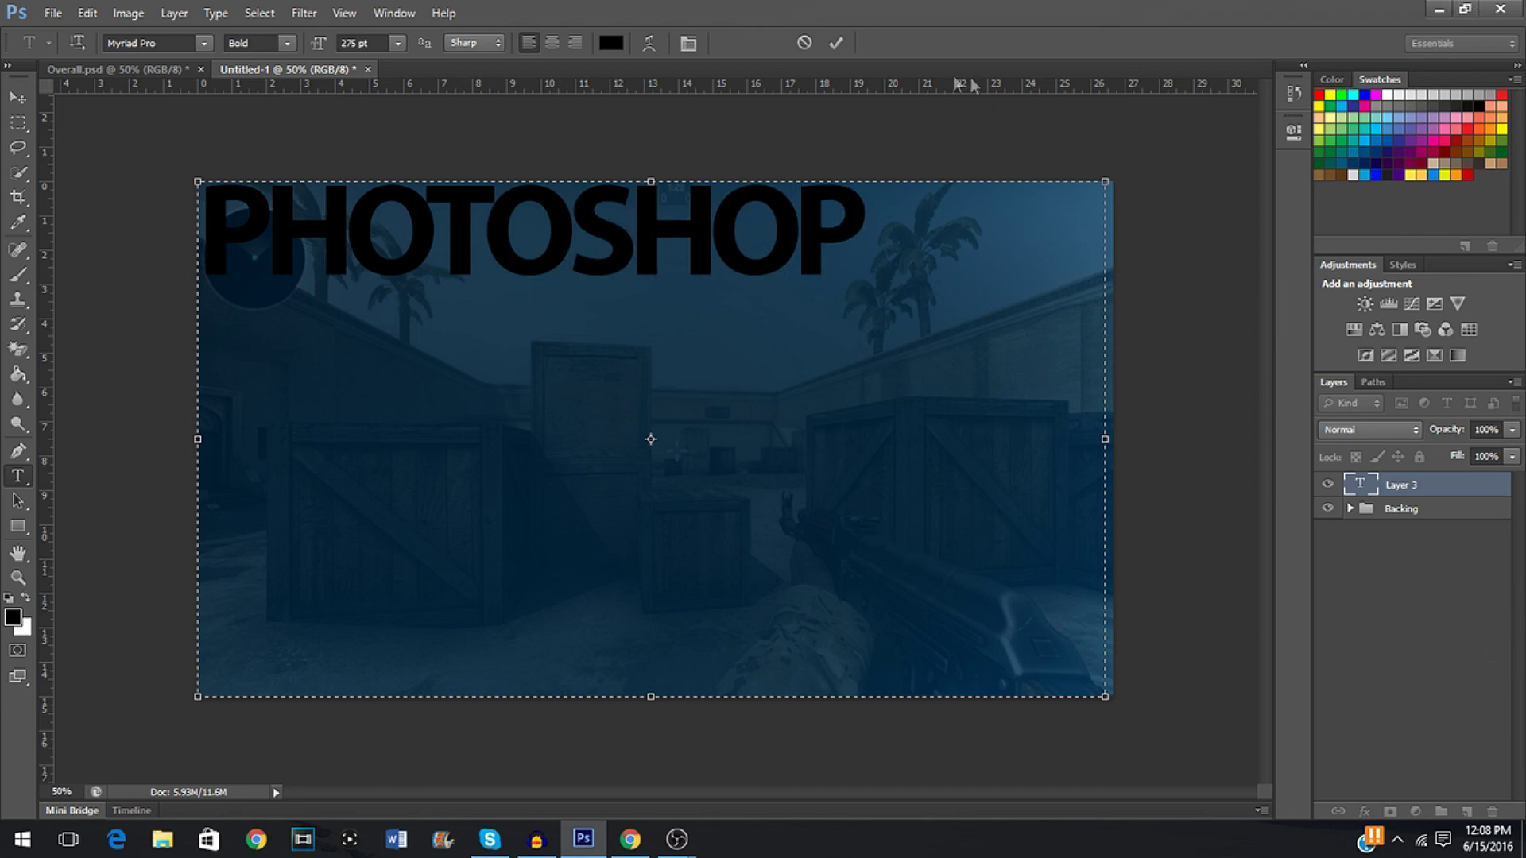
Set the colour of the PHOTOSHOP text to white (RGB 255, 255, 255) and commit the text
{"action": "key", "text": "ctrl+a"}
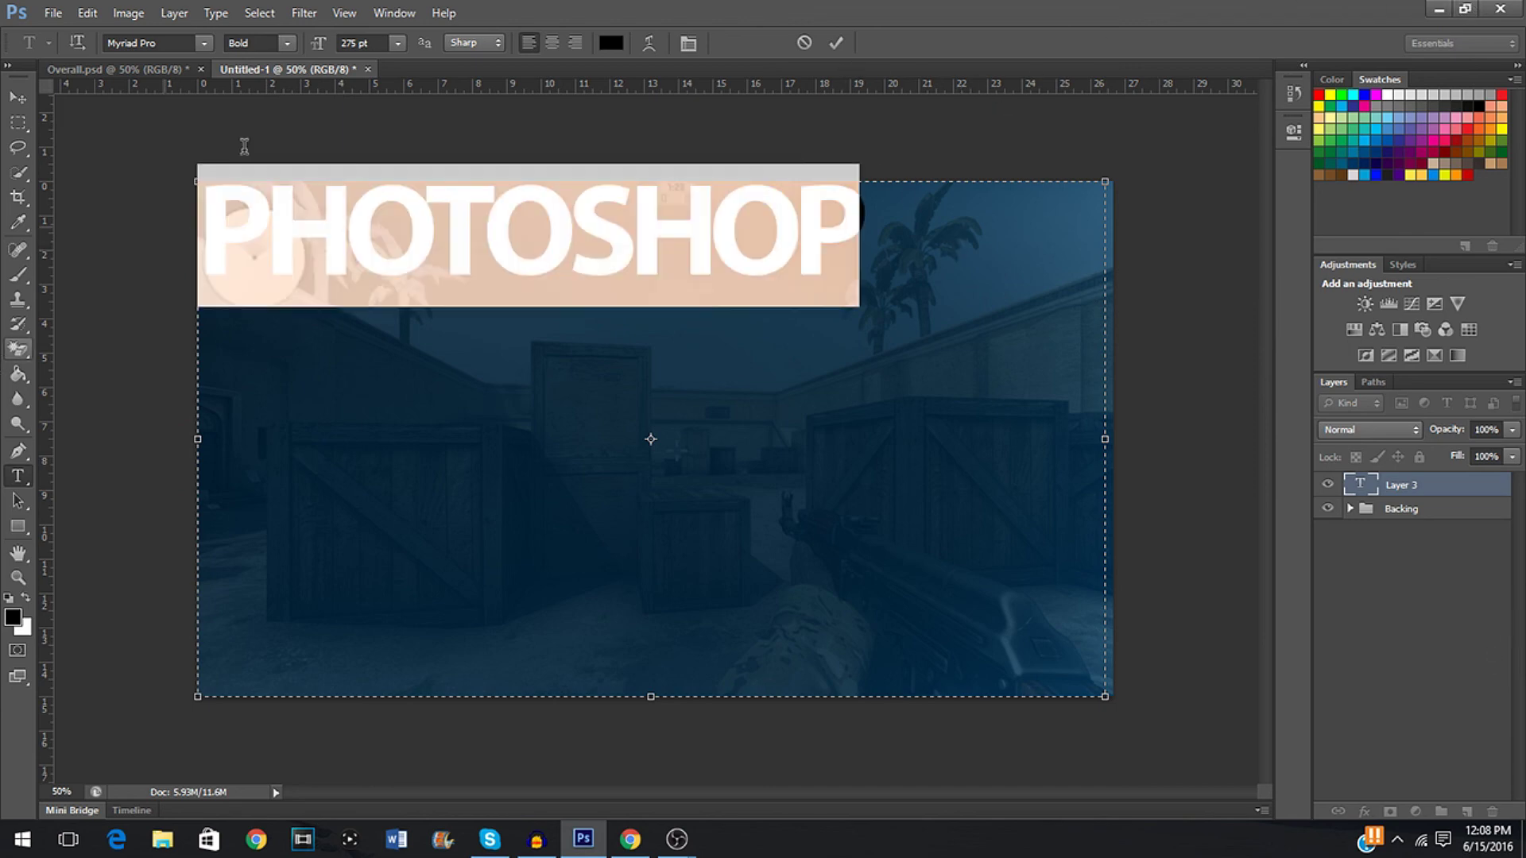
{"action": "left_click", "coordinate": [610, 43]}
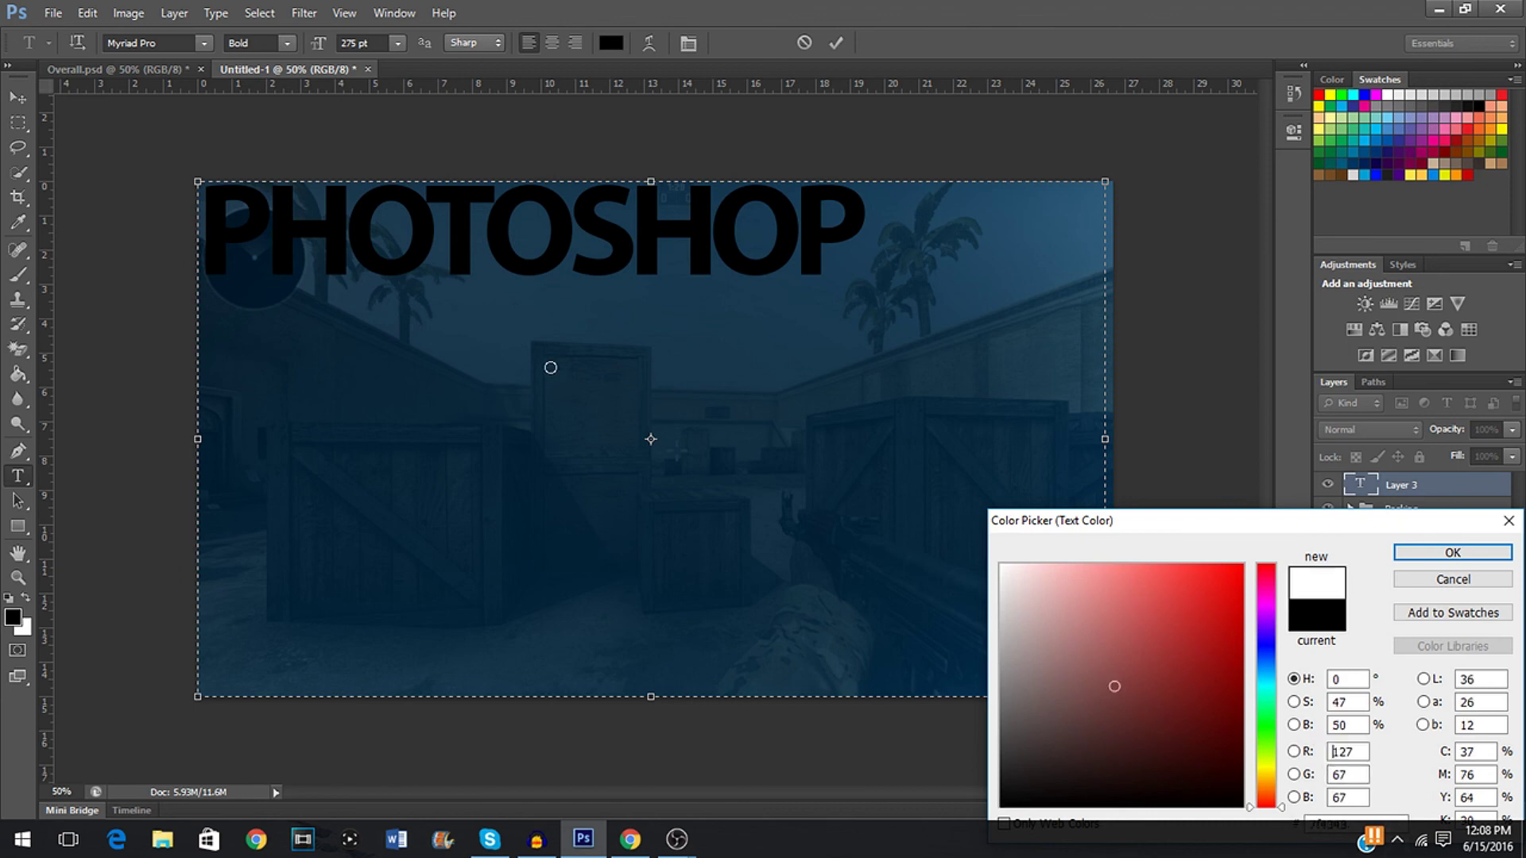
{"action": "left_click", "coordinate": [1460, 551]}
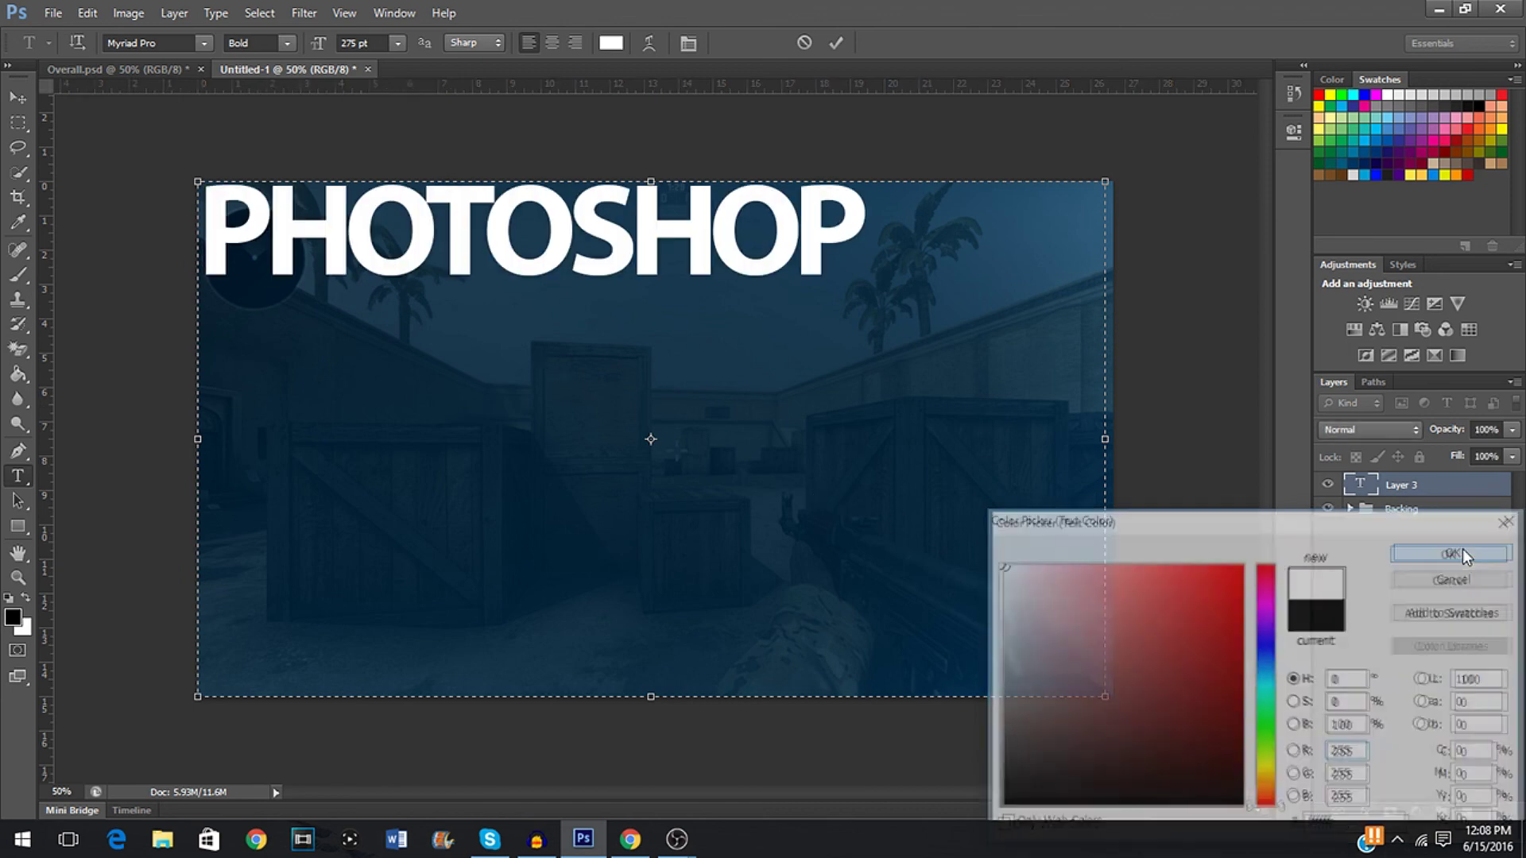
{"action": "left_click", "coordinate": [848, 245]}
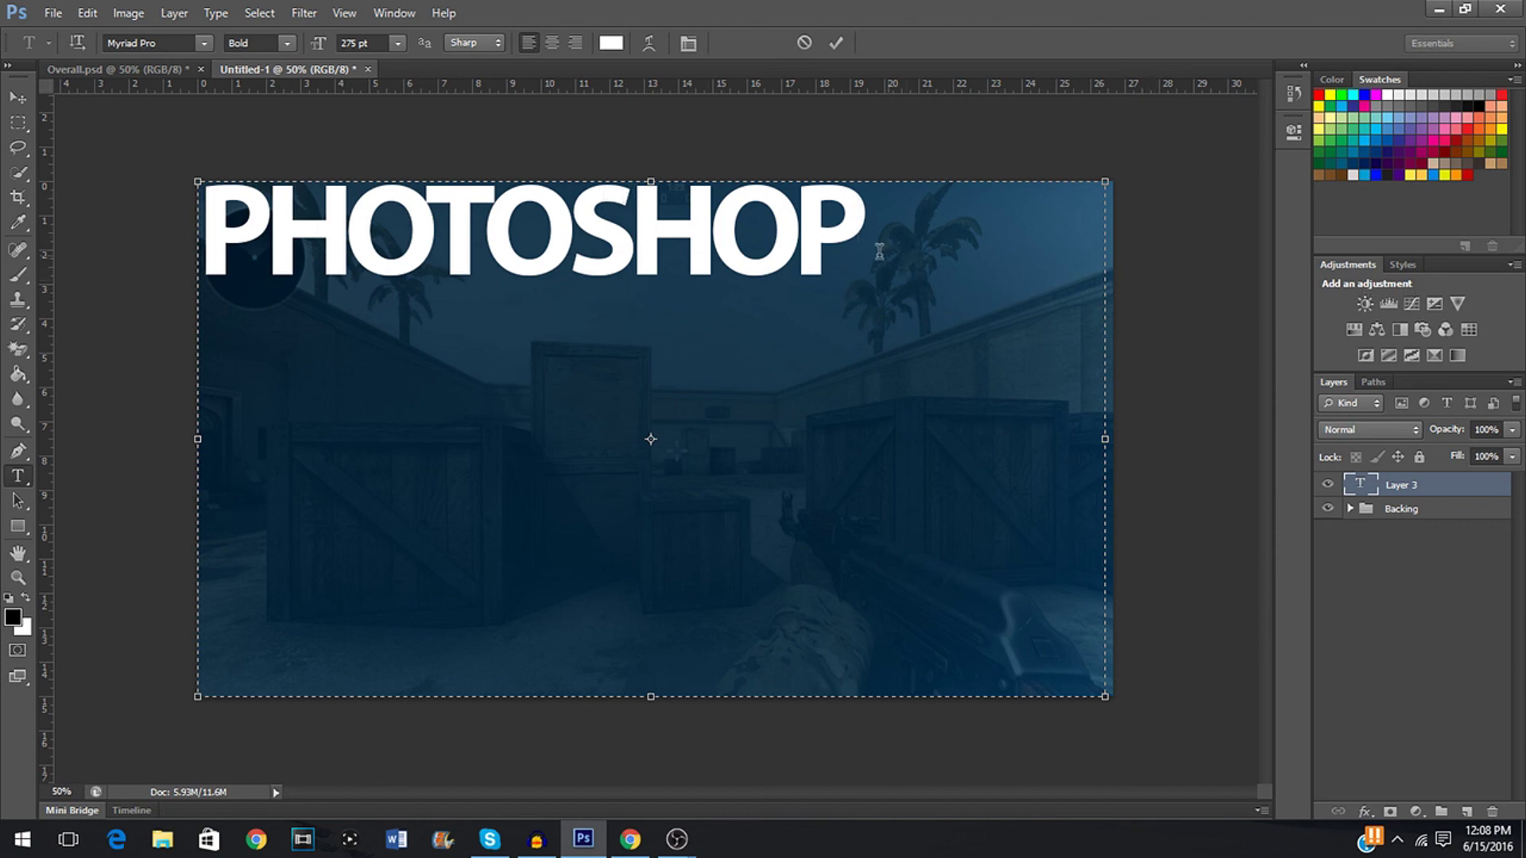
{"action": "left_click", "coordinate": [1433, 689]}
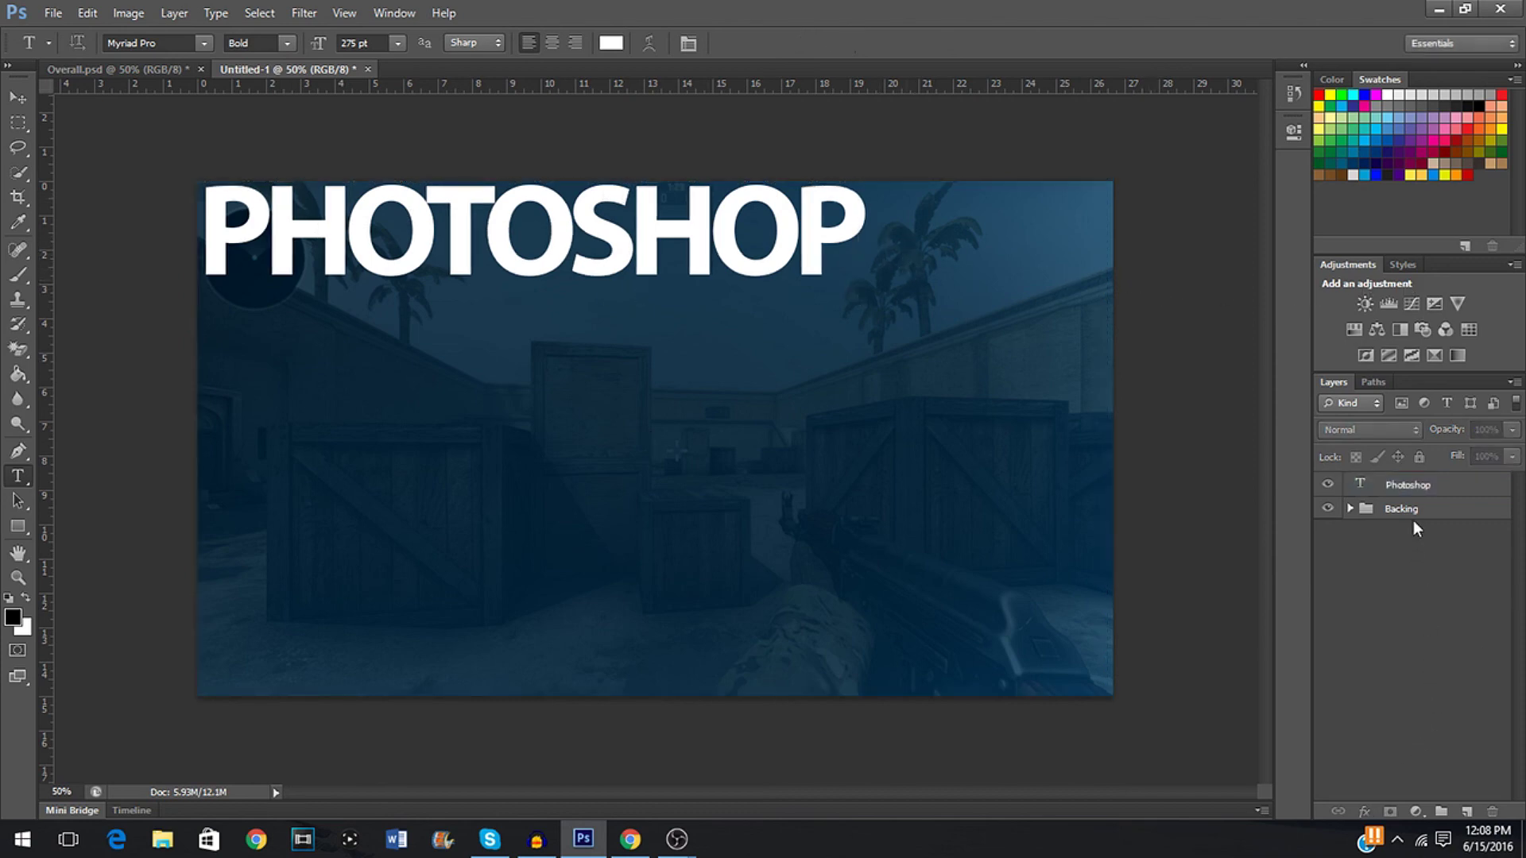
Set the PHOTOSHOP text's tracking to -25 in the Typography workspace, and return to the Essentials workspace
{"action": "left_click", "coordinate": [1466, 44]}
{"action": "left_click", "coordinate": [1443, 140]}
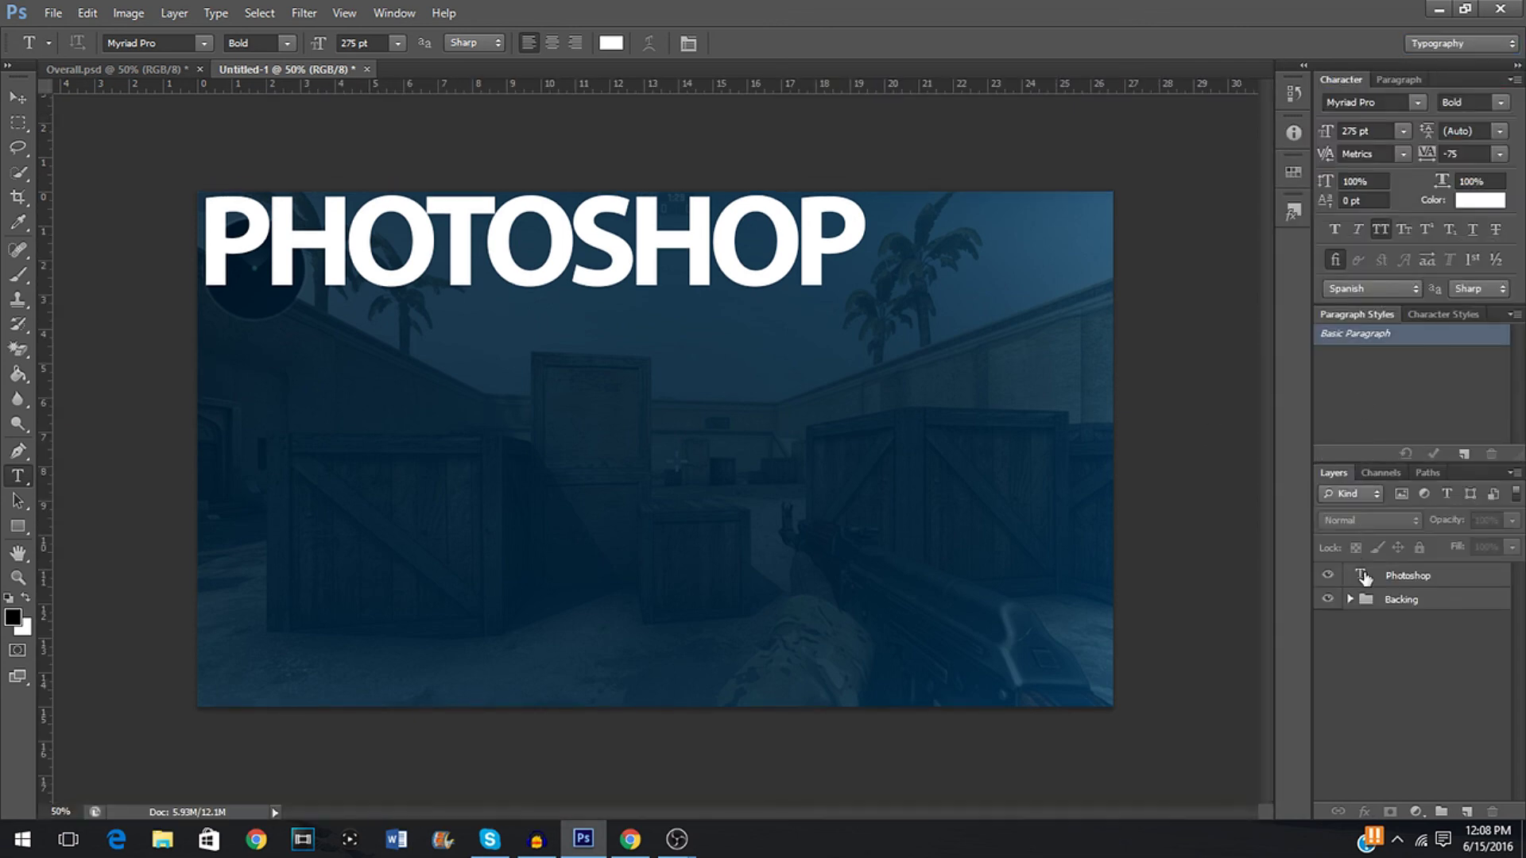
{"action": "left_click", "coordinate": [1364, 578]}
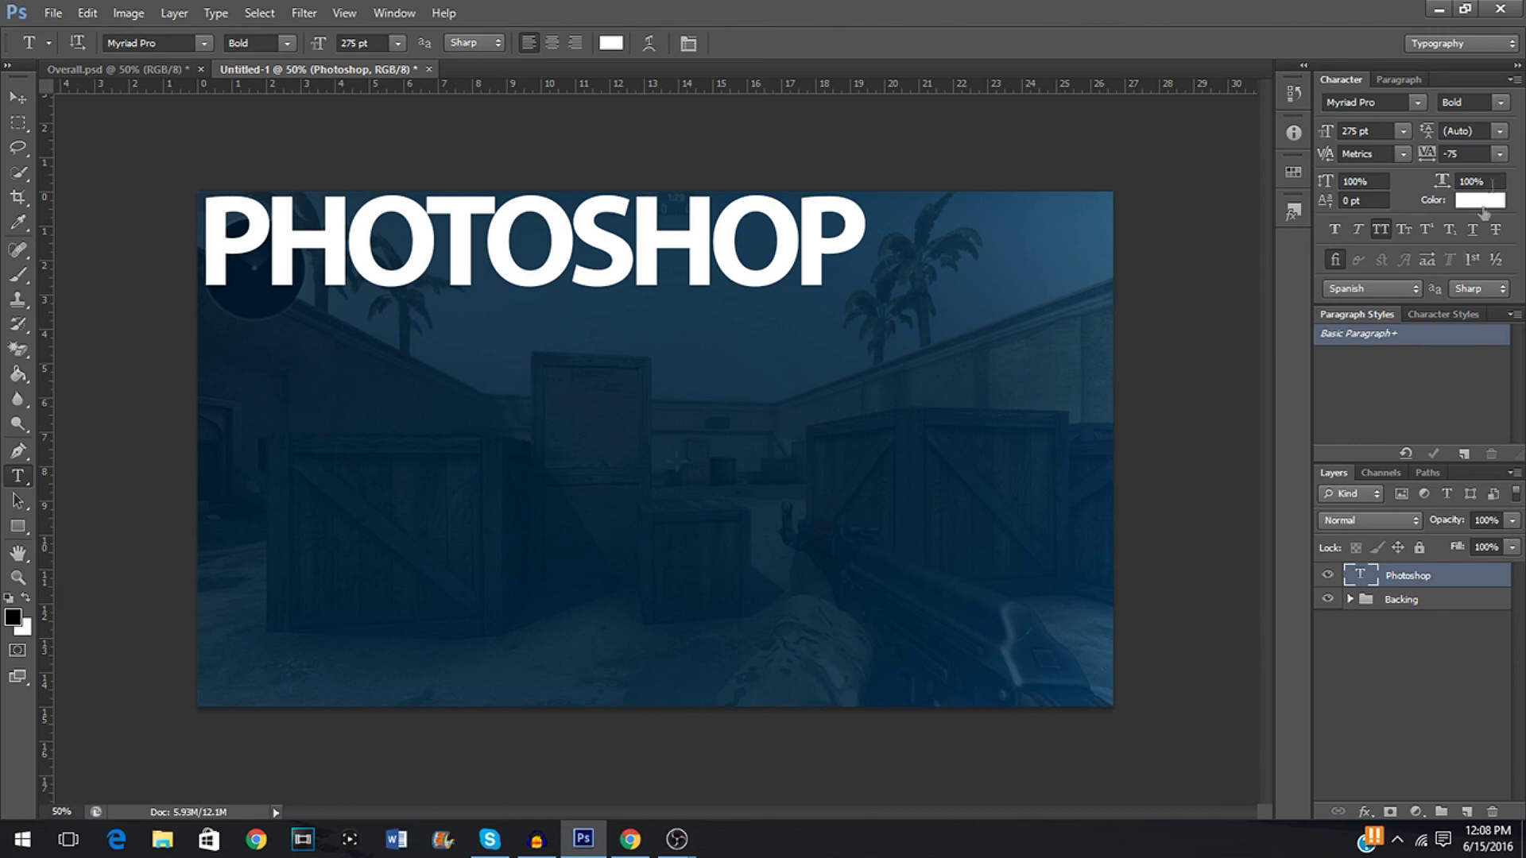
{"action": "left_click", "coordinate": [1501, 152]}
{"action": "left_click", "coordinate": [1455, 310]}
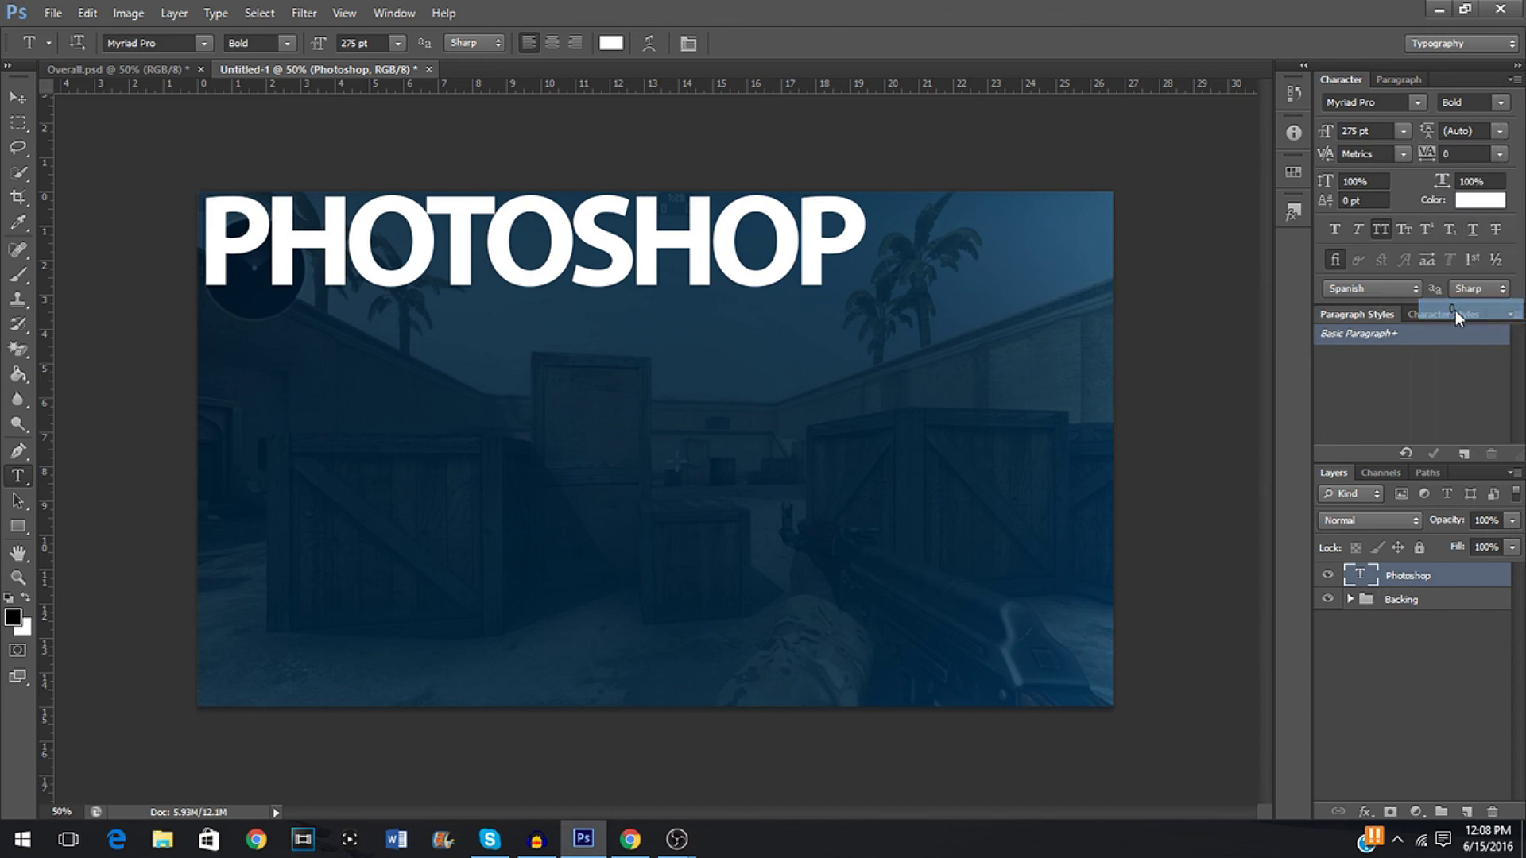
{"action": "left_click", "coordinate": [1507, 157]}
{"action": "left_click", "coordinate": [1480, 240]}
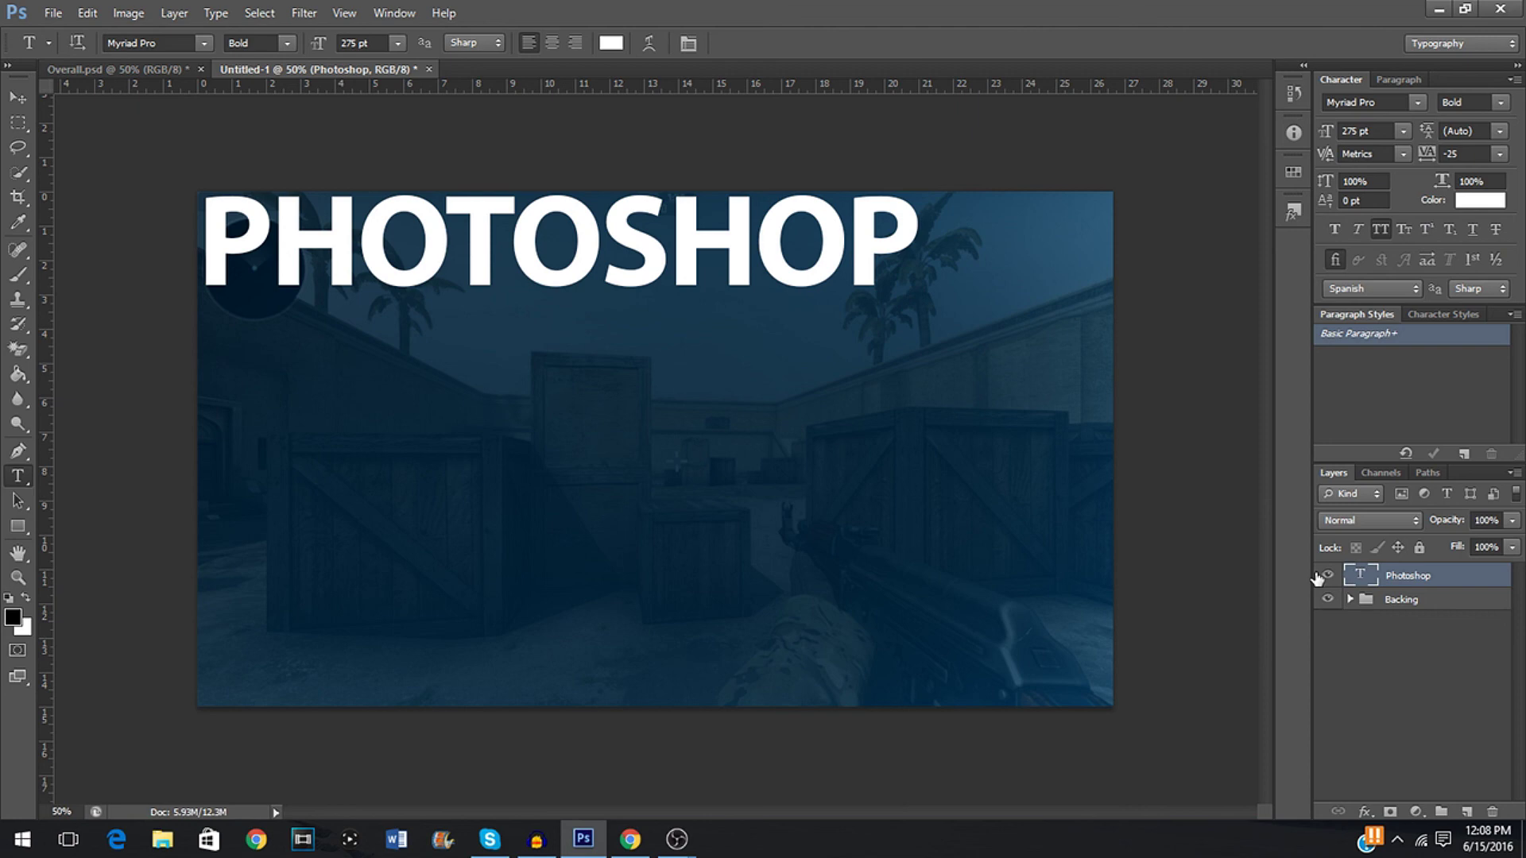
{"action": "left_click", "coordinate": [1457, 666]}
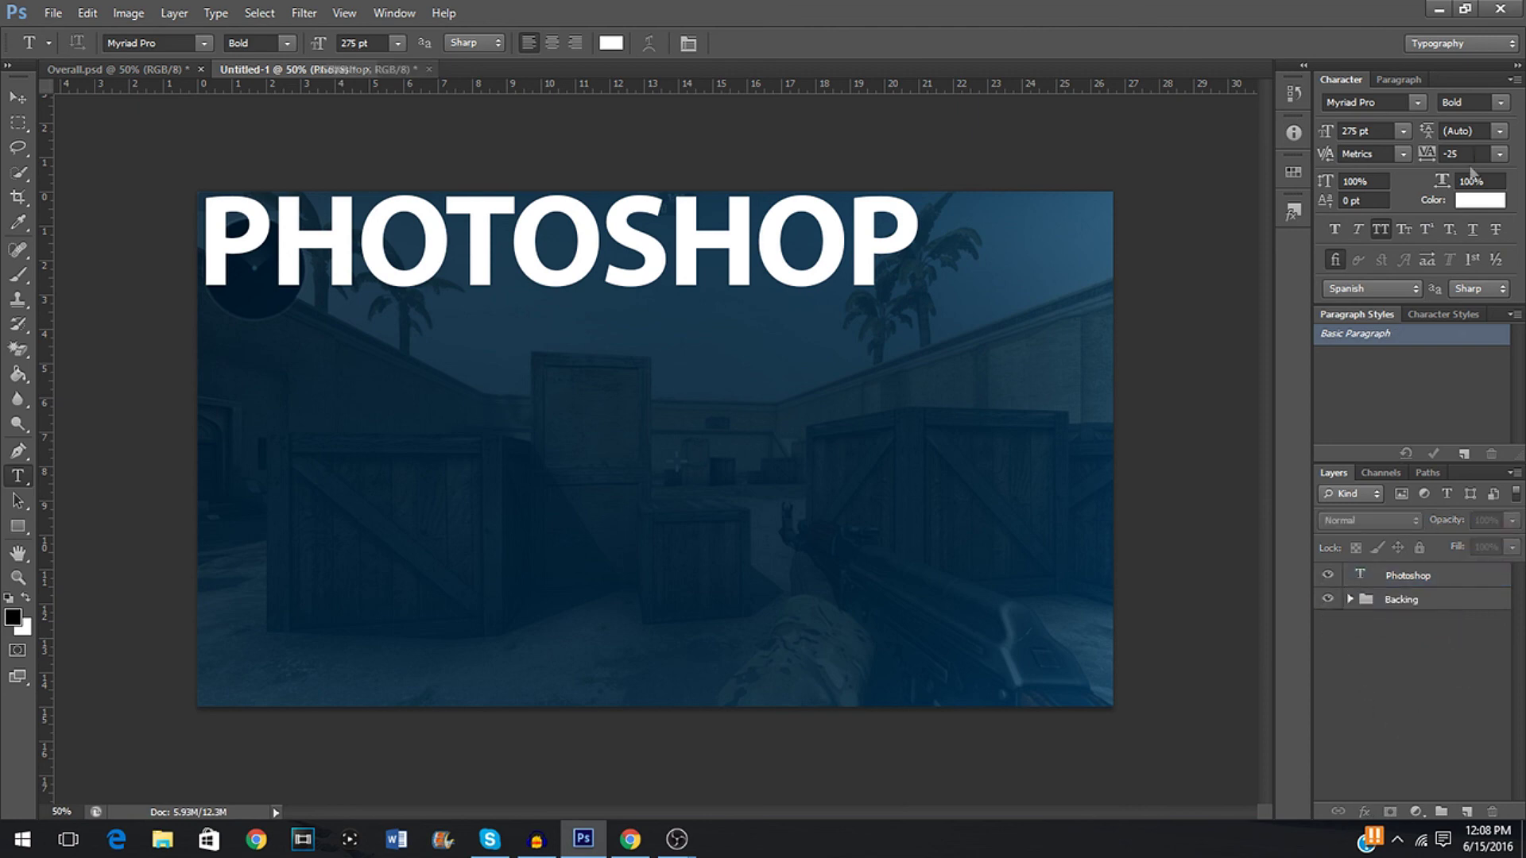
{"action": "left_click", "coordinate": [1419, 45]}
{"action": "left_click", "coordinate": [1422, 62]}
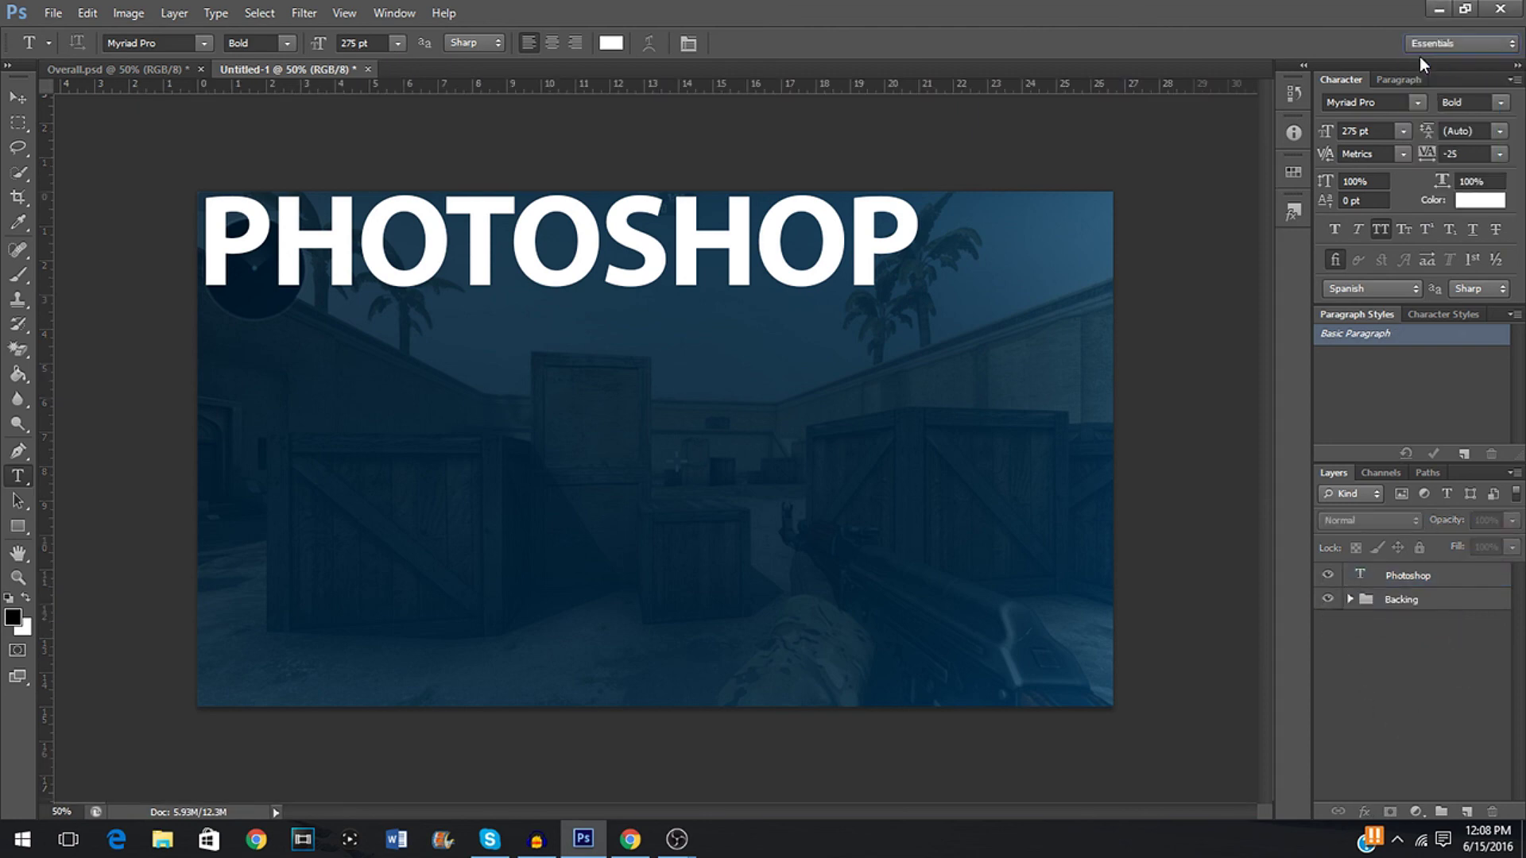
Move the PHOTOSHOP text down to the middle of the canvas and add a vertical guide through the canvas centre
{"action": "left_click", "coordinate": [18, 97]}
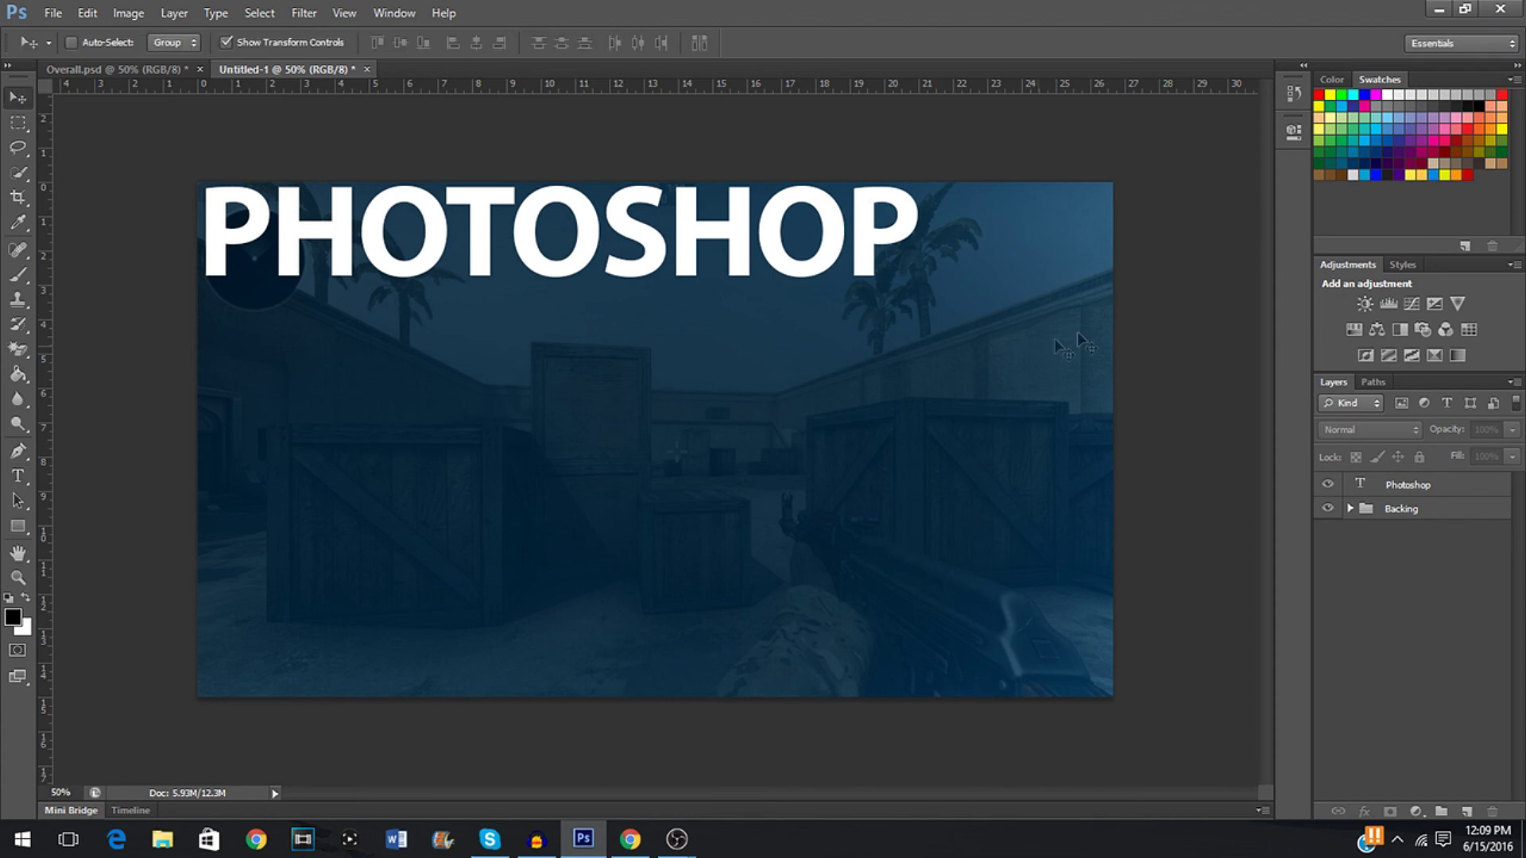
{"action": "left_click", "coordinate": [1406, 485]}
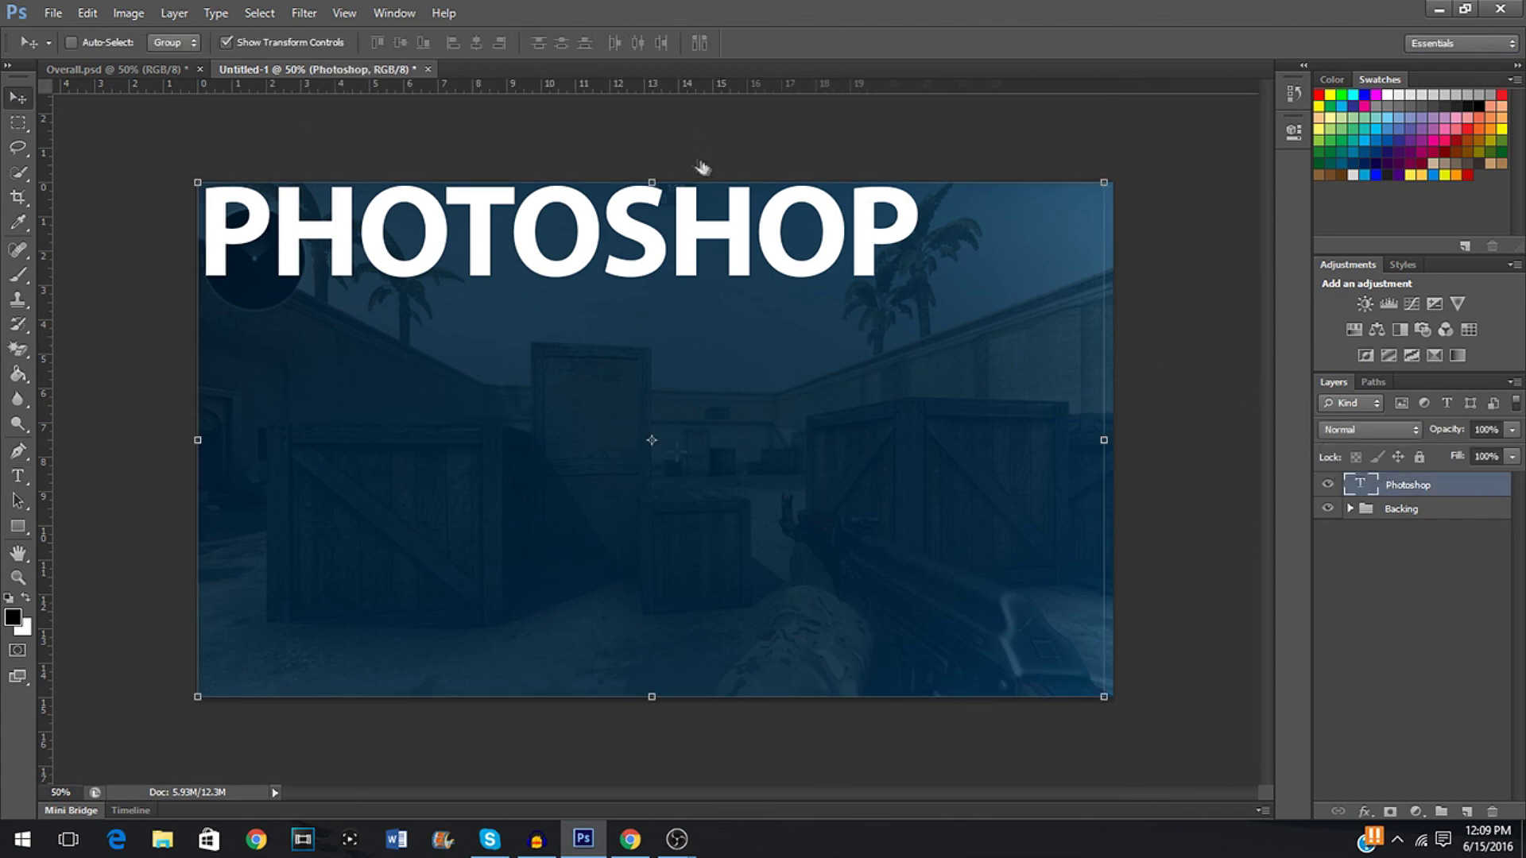
{"action": "left_click_drag", "start_coordinate": [717, 284], "coordinate": [764, 421]}
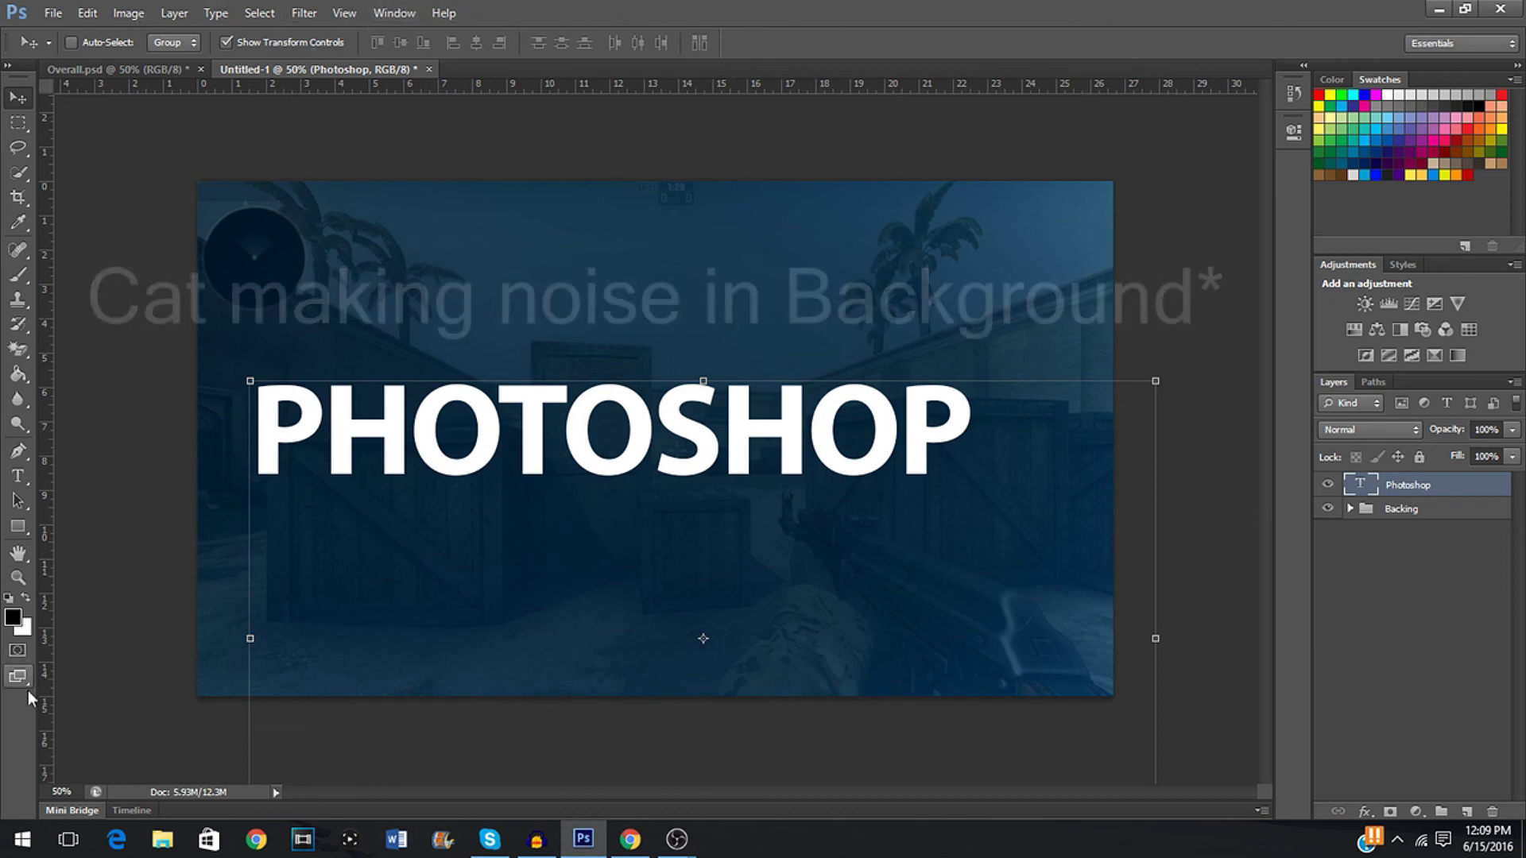
{"action": "left_click_drag", "start_coordinate": [43, 706], "coordinate": [655, 721]}
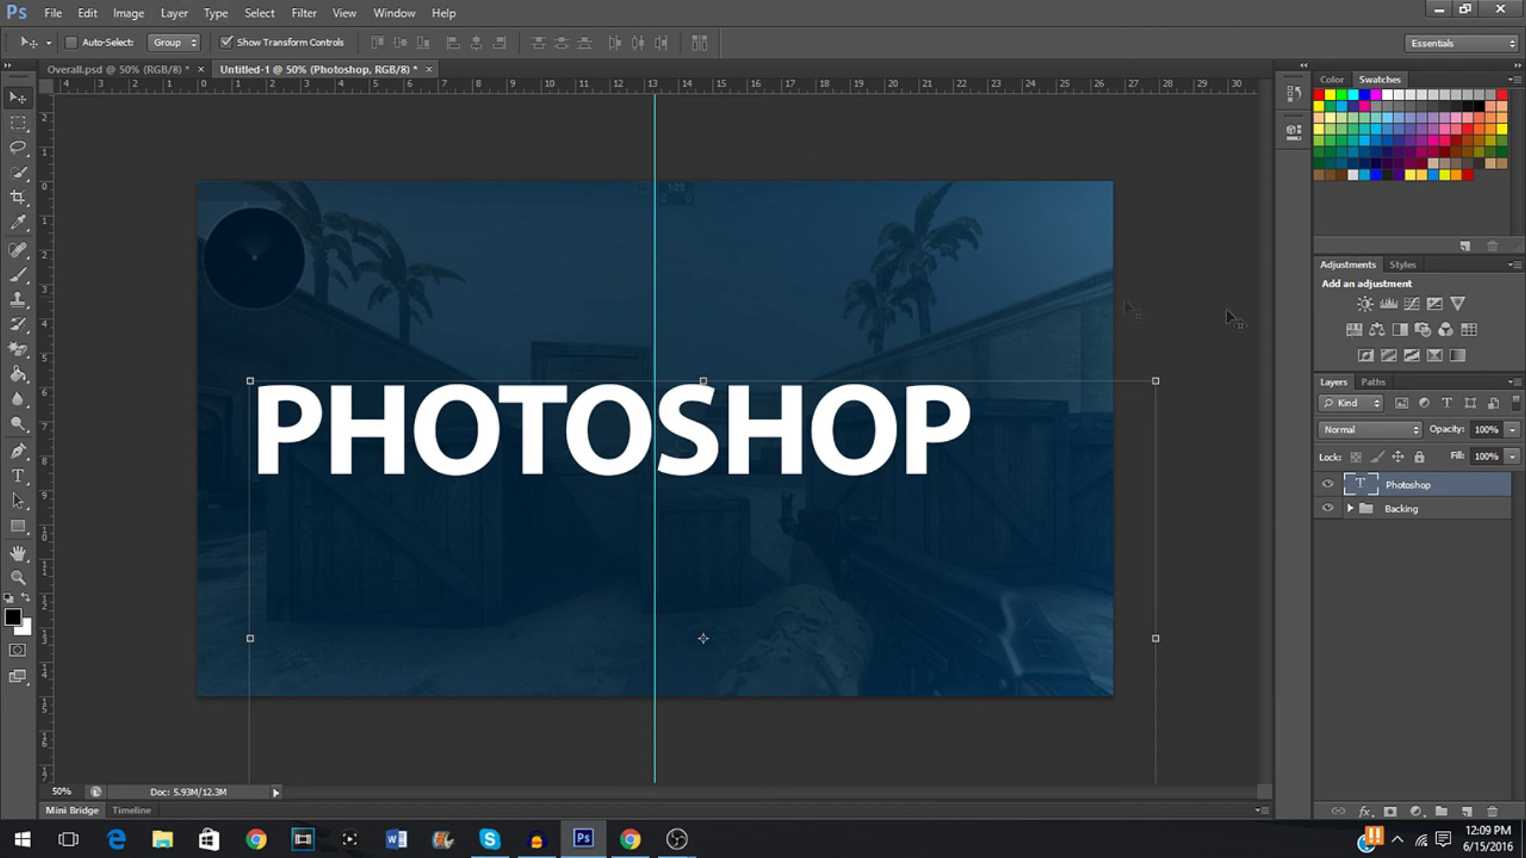
{"action": "left_click_drag", "start_coordinate": [911, 472], "coordinate": [866, 441]}
Add a horizontal guide through the canvas centre, deselect the text layer and hide the rulers
{"action": "left_click_drag", "start_coordinate": [805, 90], "coordinate": [782, 405]}
{"action": "left_click", "coordinate": [1470, 609]}
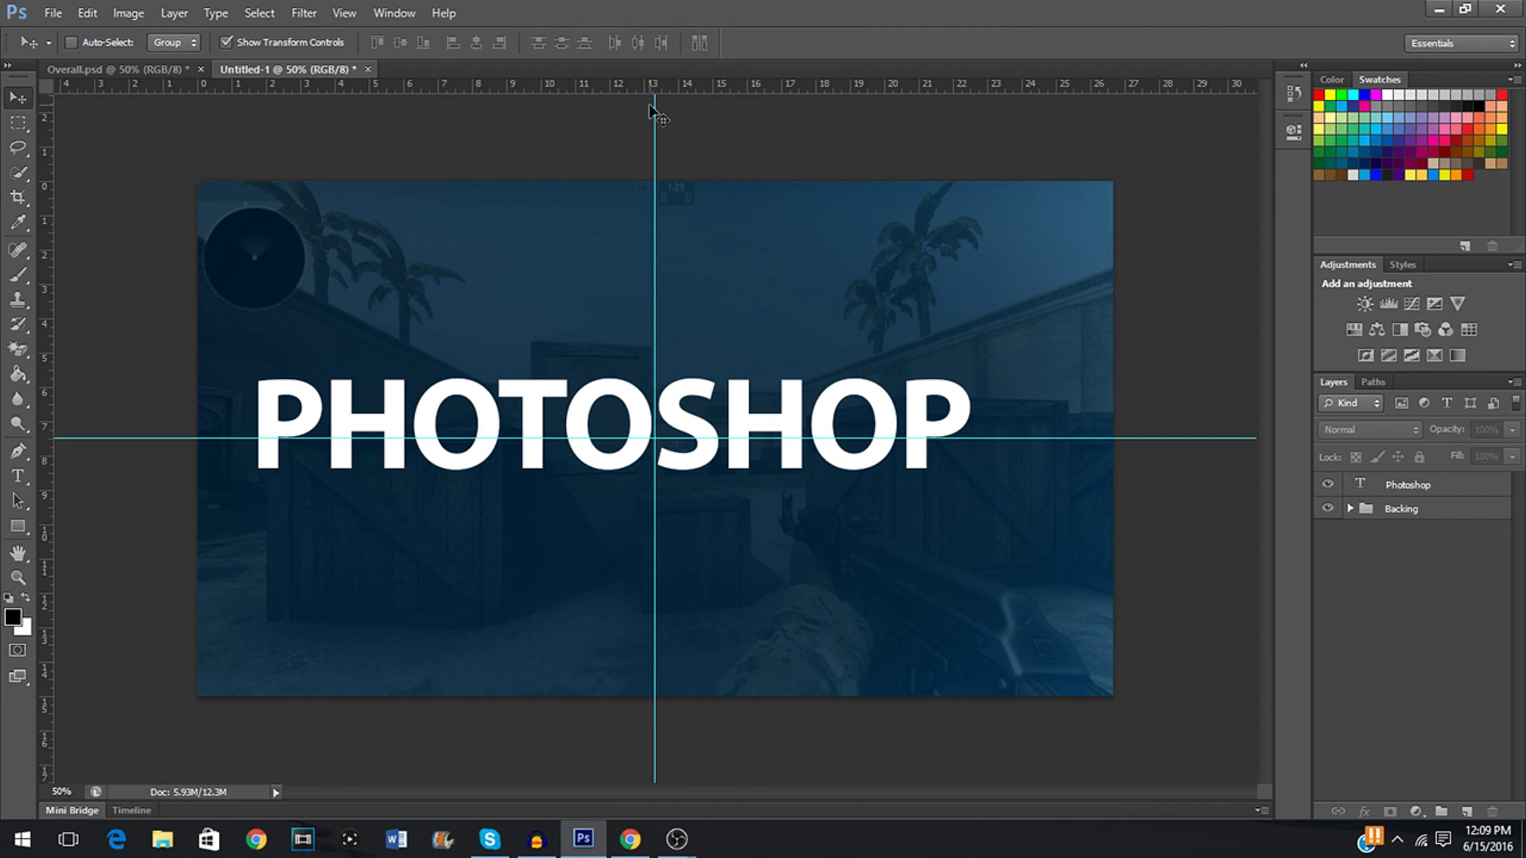
{"action": "key", "text": "ctrl+r"}
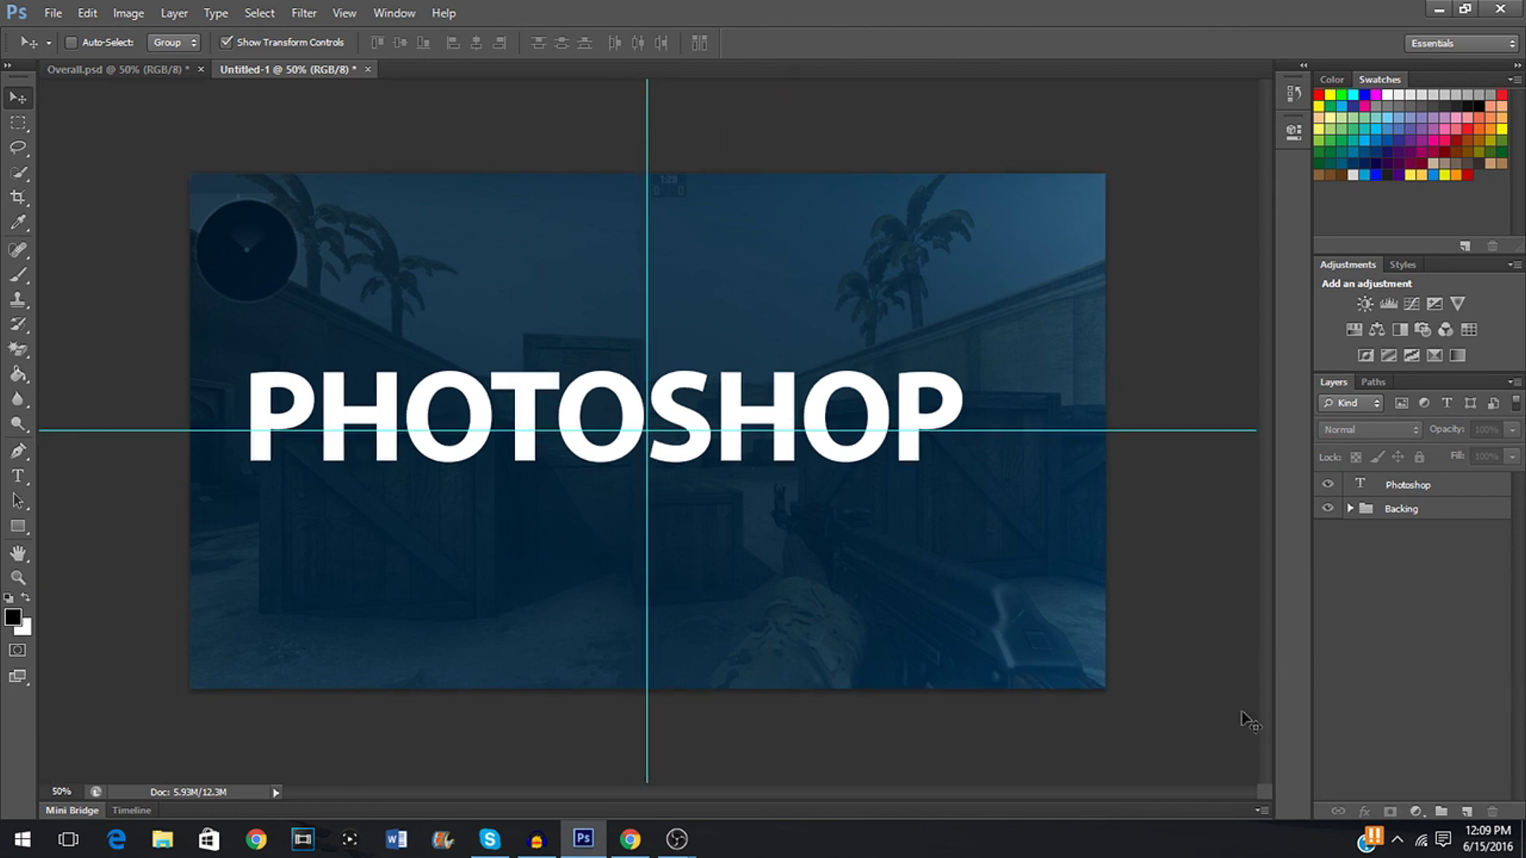
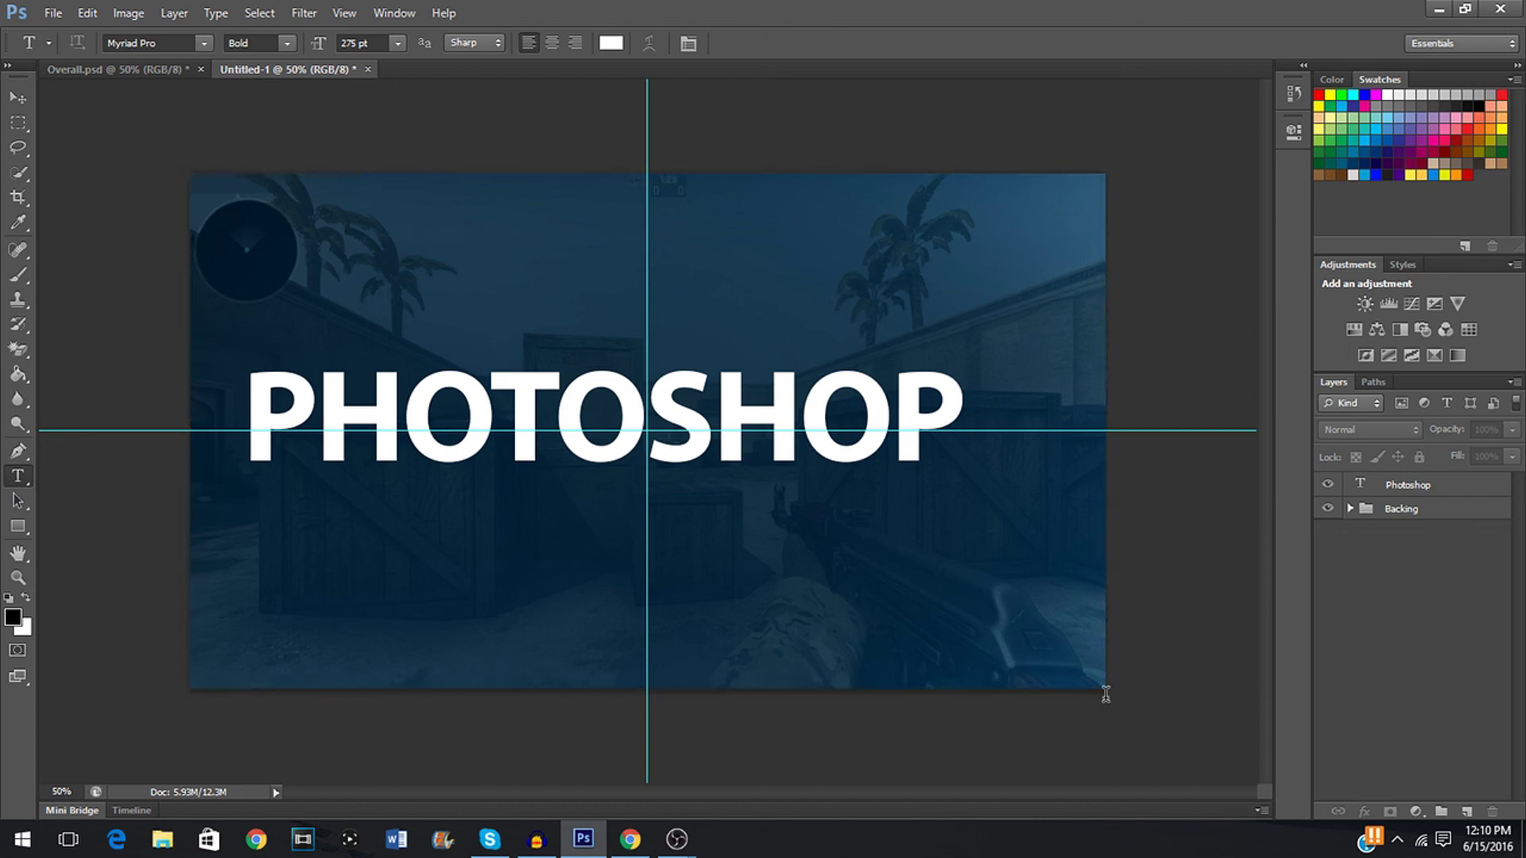
Add white 275 pt TUTORIAL text in a frame spanning the canvas, set its font to Nexa Bold, and commit it
{"action": "type", "text": "TUTORIAL"}
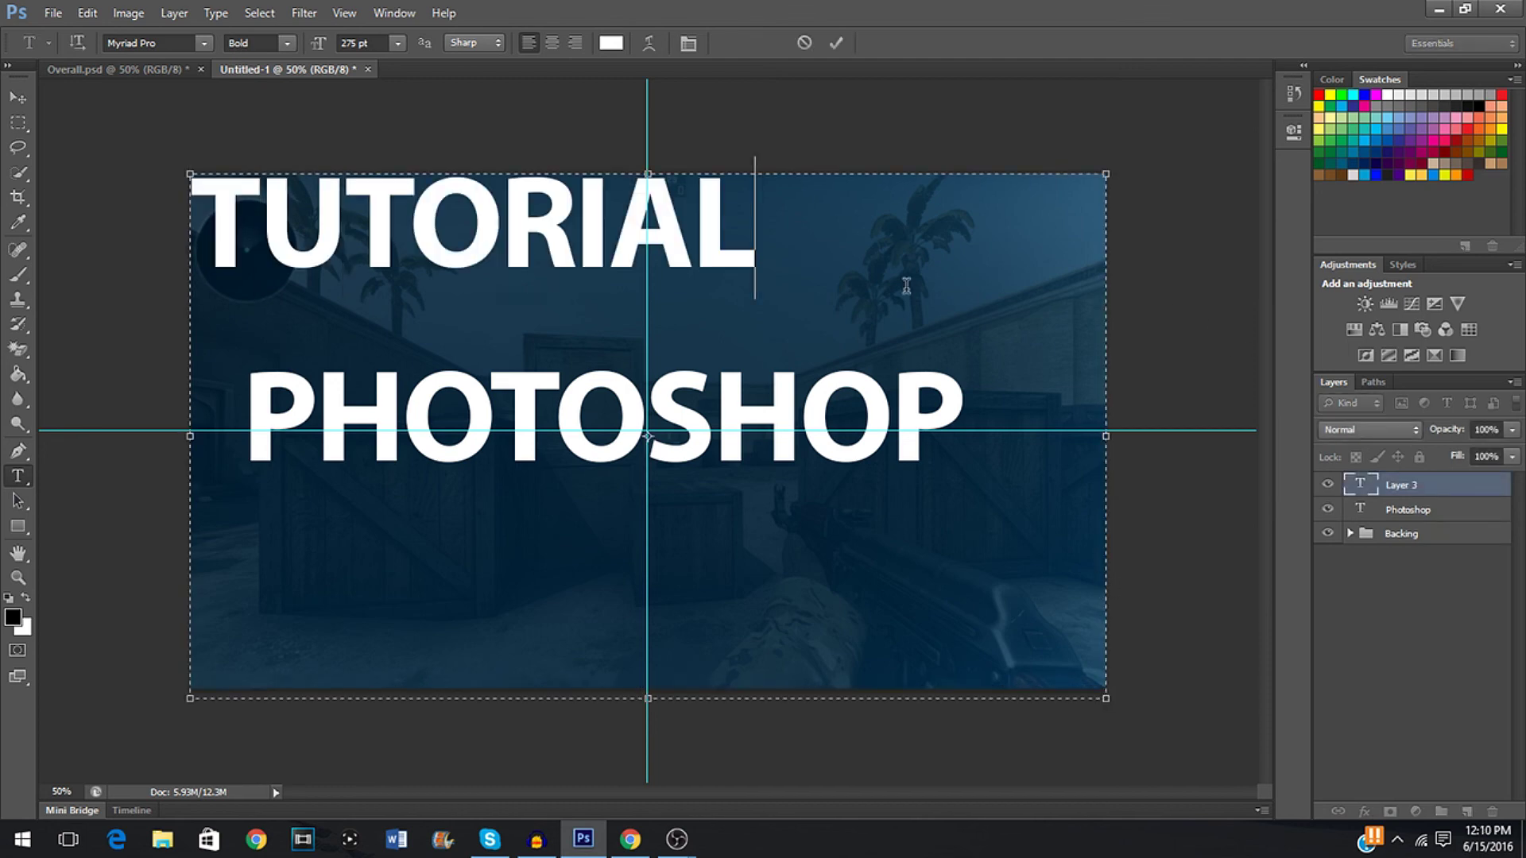
{"action": "left_click_drag", "start_coordinate": [854, 238], "coordinate": [205, 274]}
{"action": "left_click", "coordinate": [189, 43]}
{"action": "type", "text": "ag"}
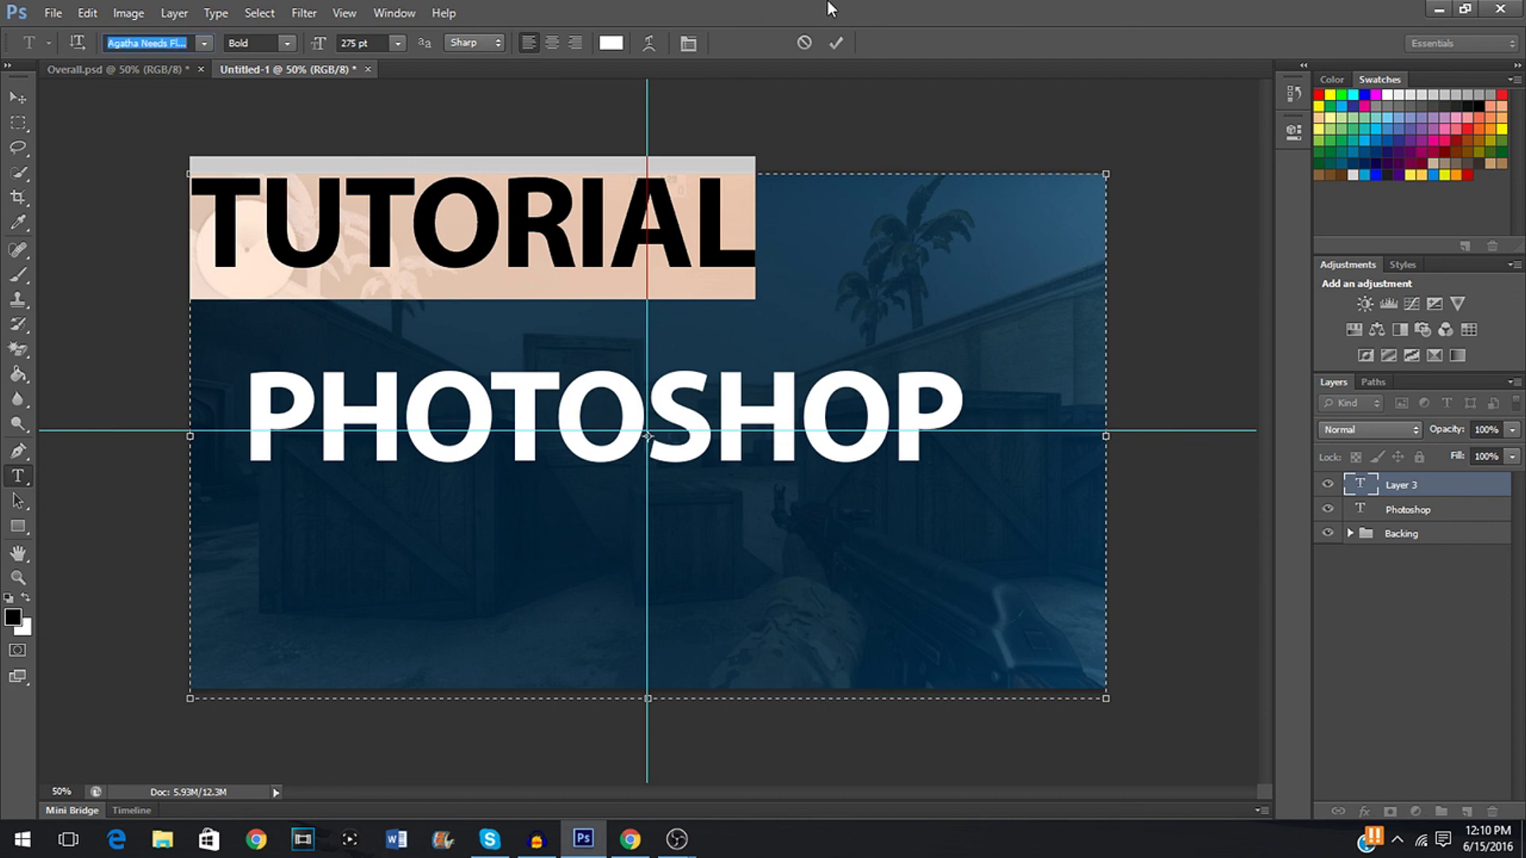
{"action": "type", "text": "n"}
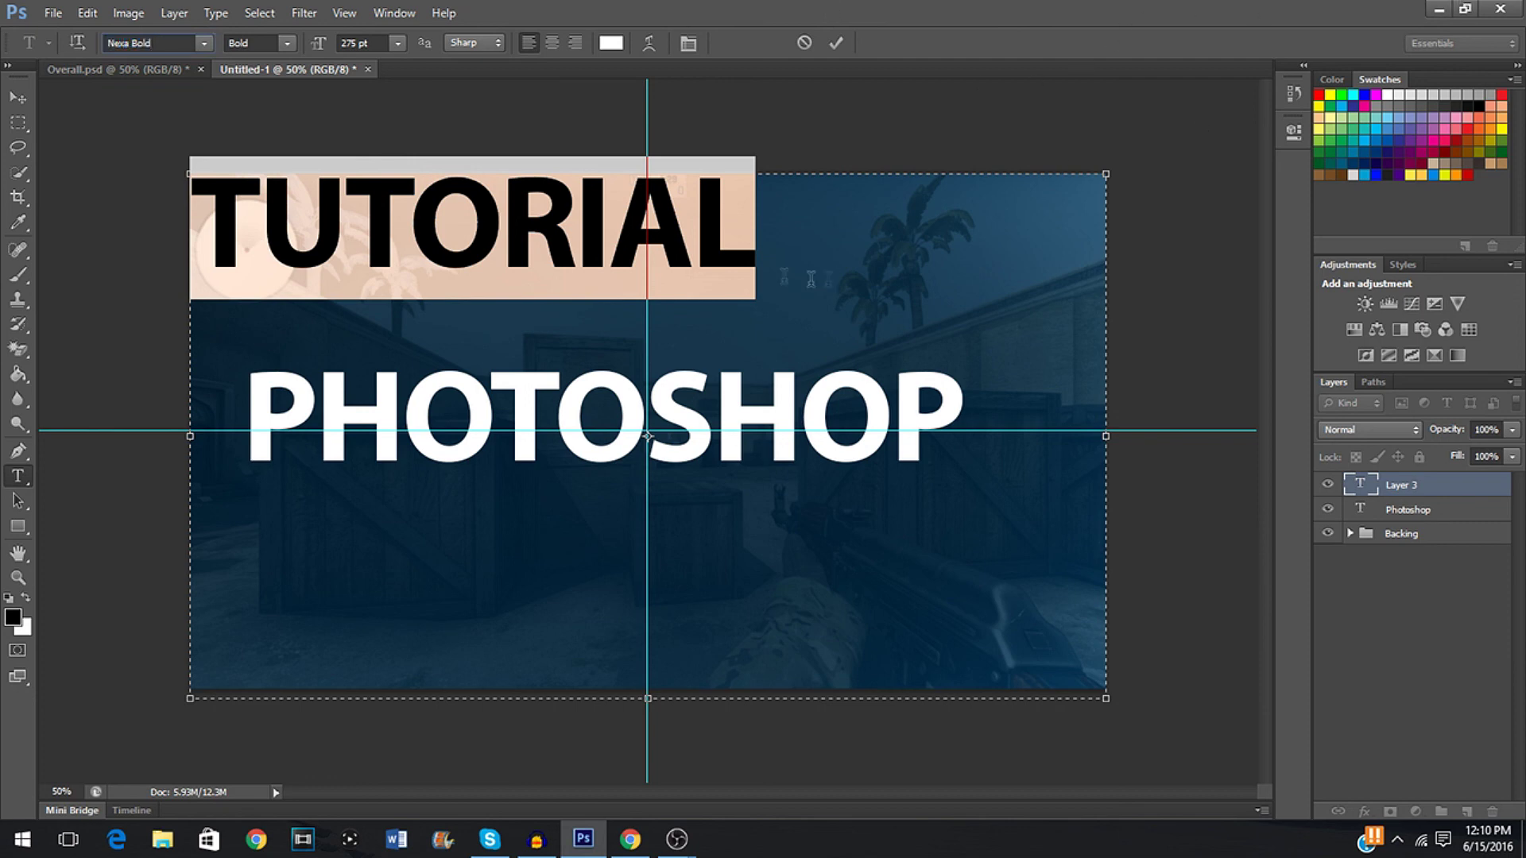
{"action": "key", "text": "Return"}
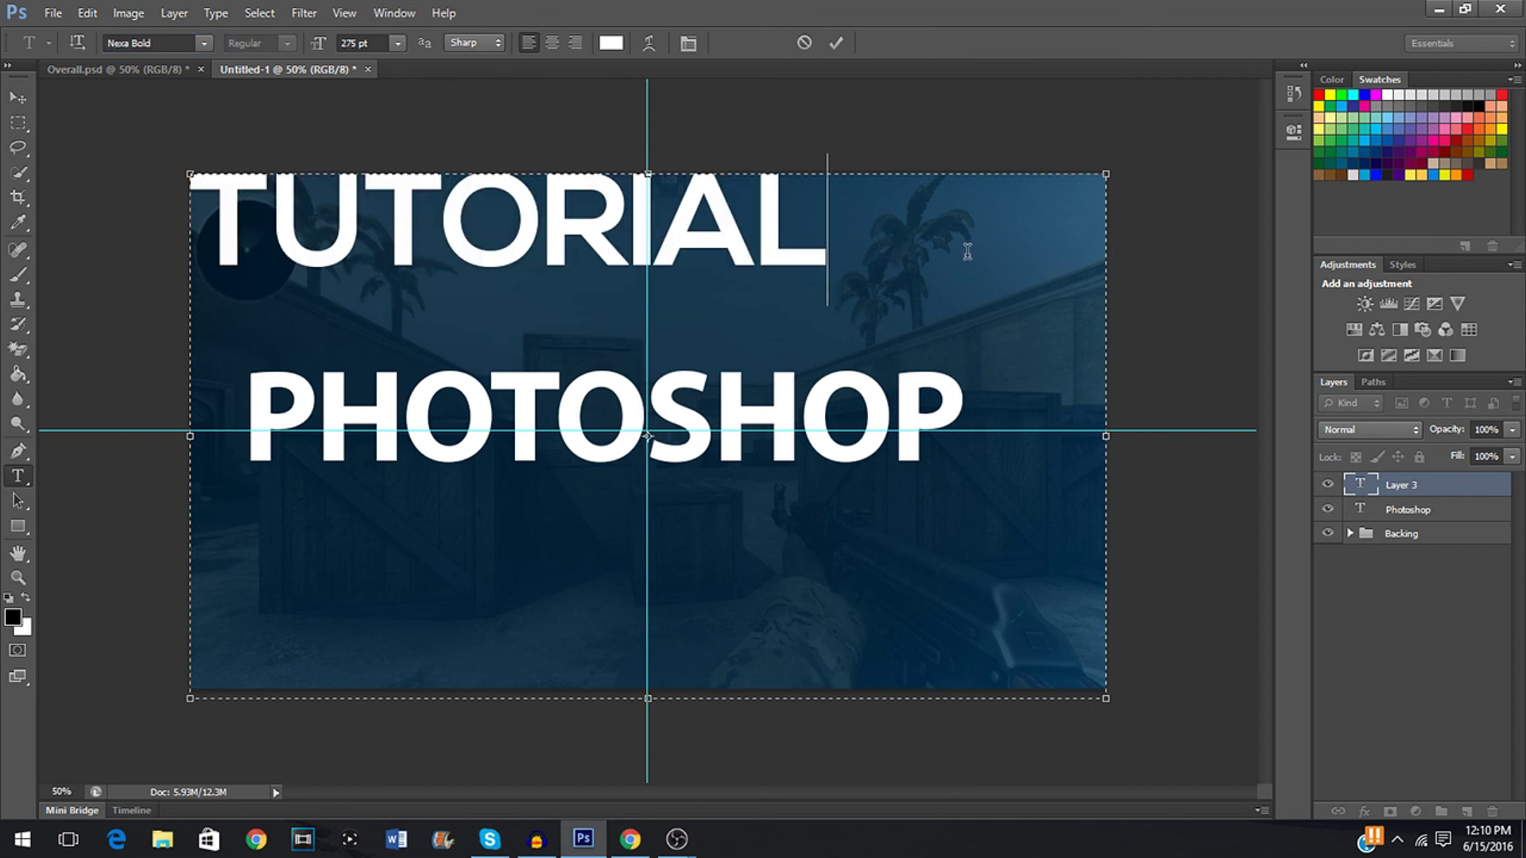
{"action": "key", "text": "ctrl+a"}
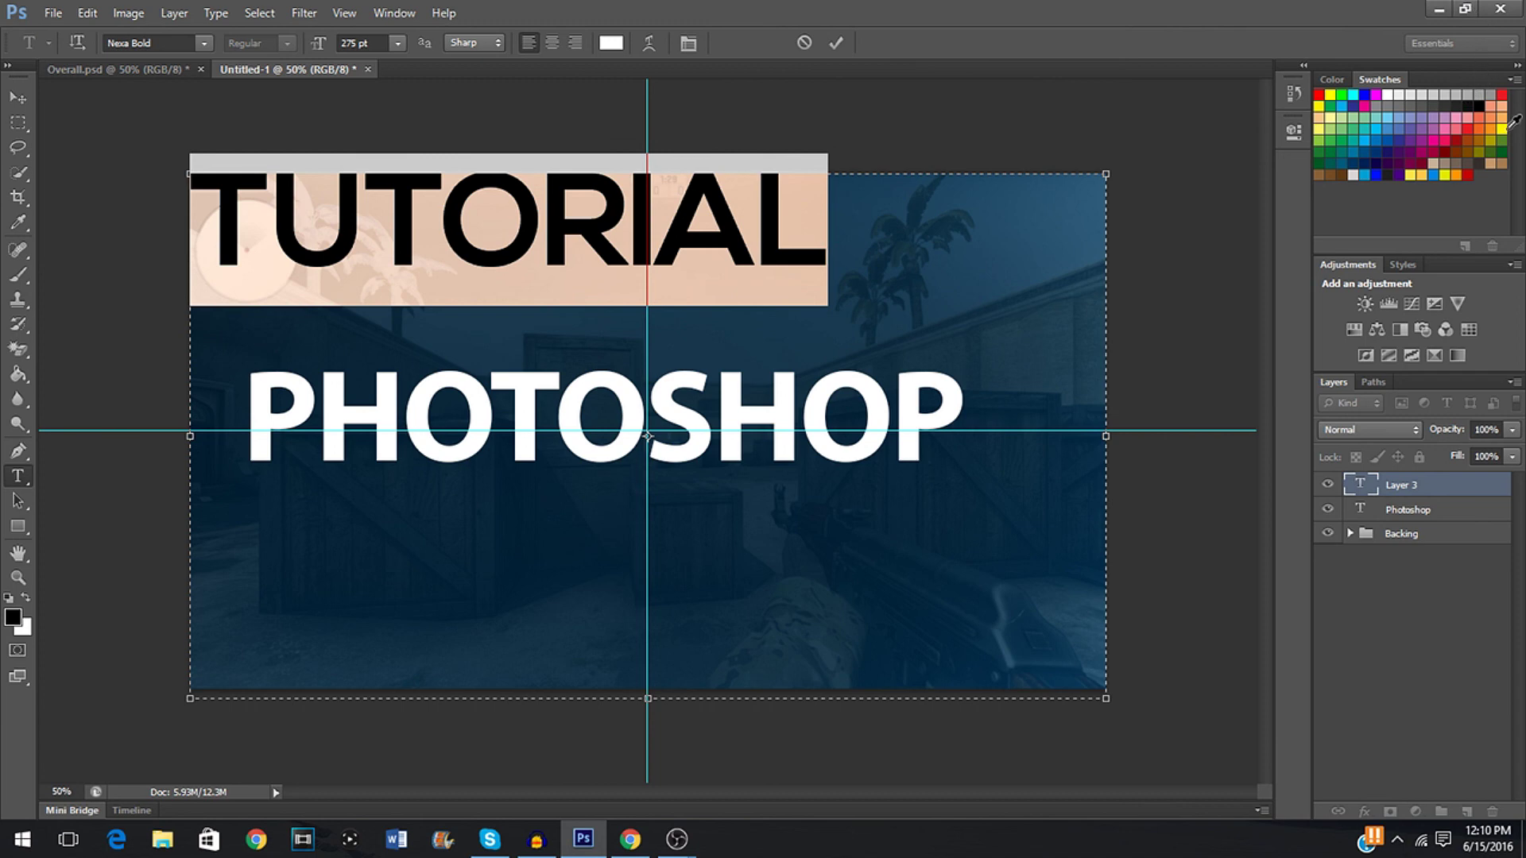
{"action": "left_click", "coordinate": [1365, 575]}
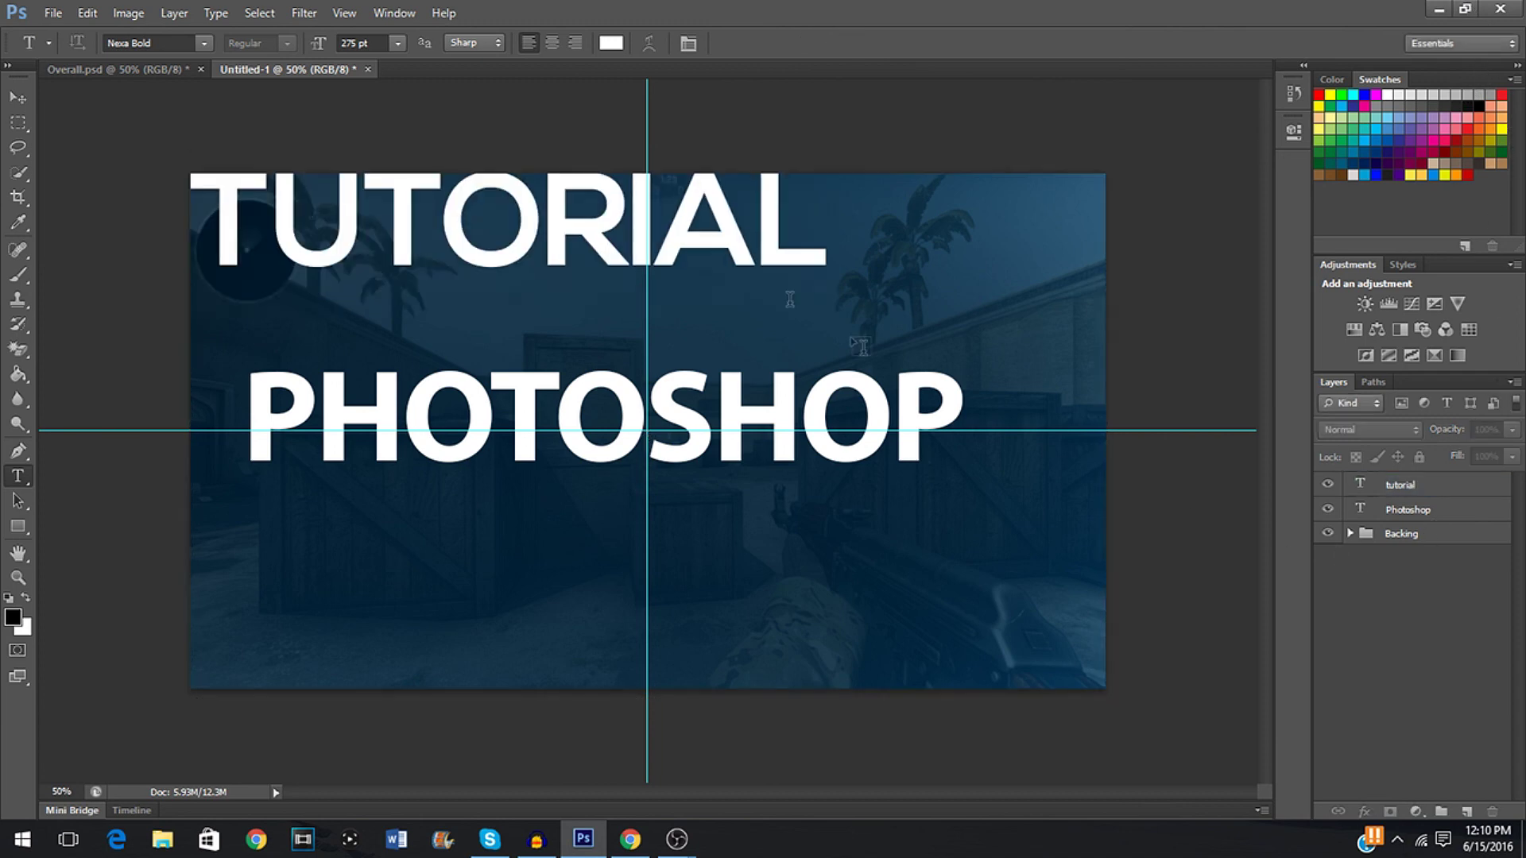
{"action": "left_click", "coordinate": [19, 99]}
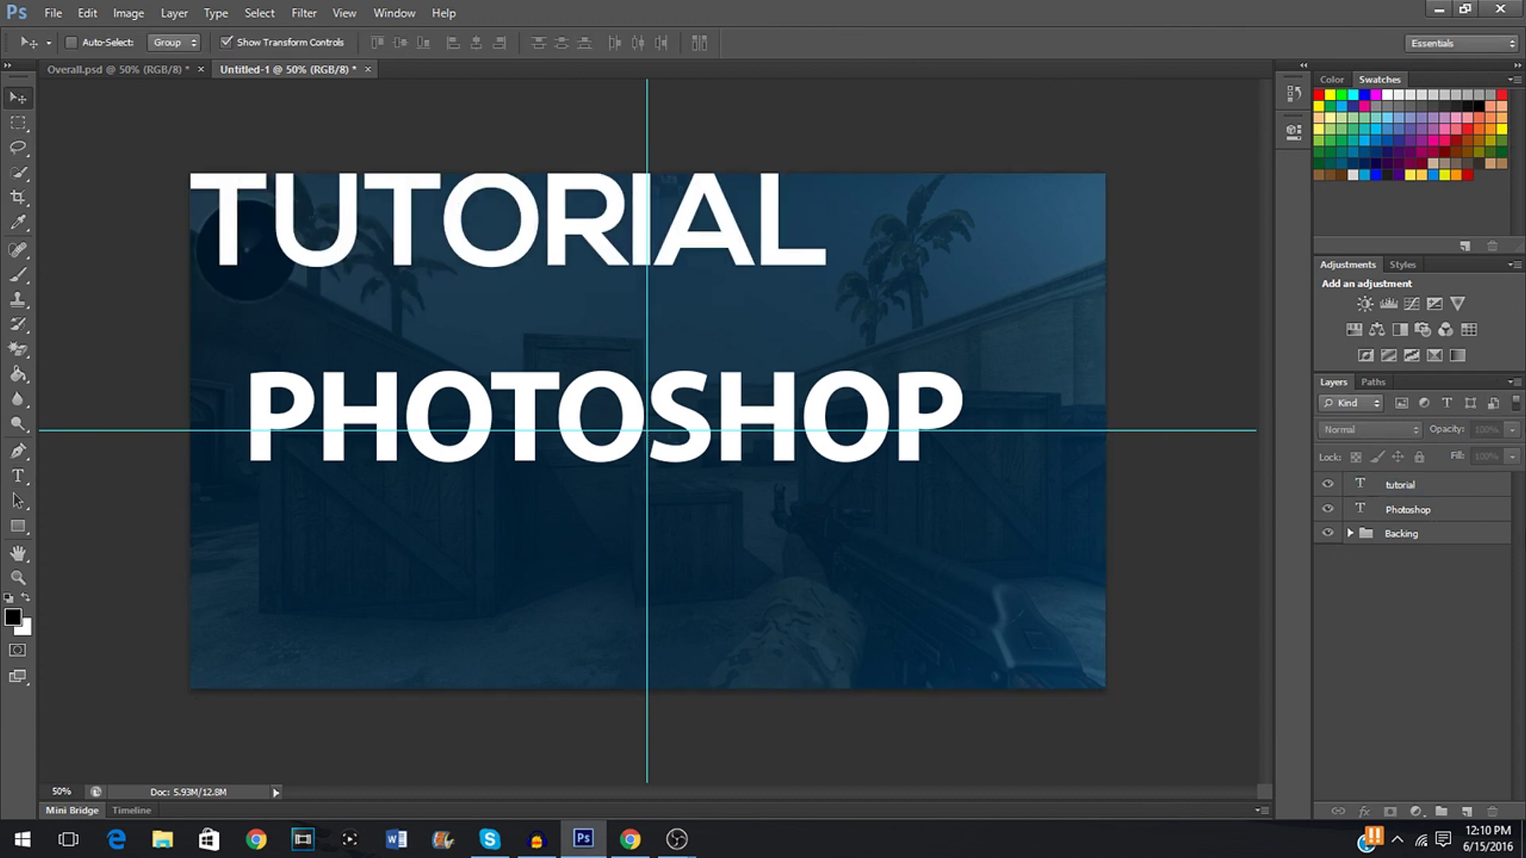
Move the TUTORIAL text directly below PHOTOSHOP, offset to its right, and deselect the layer
{"action": "left_click", "coordinate": [1456, 488]}
{"action": "left_click_drag", "start_coordinate": [517, 211], "coordinate": [755, 531]}
{"action": "left_click", "coordinate": [1477, 633]}
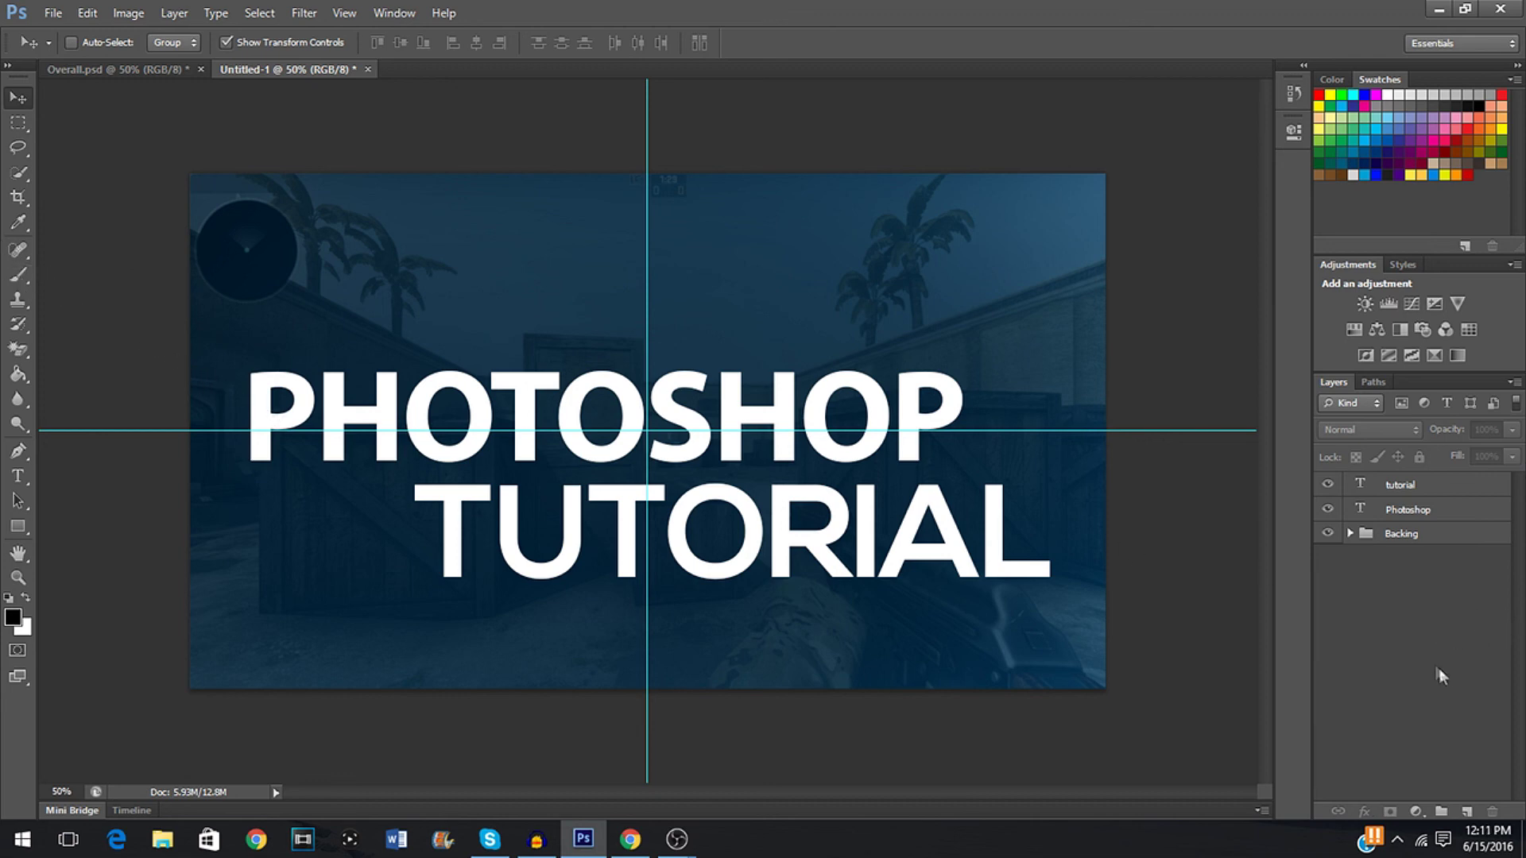
Add a drop shadow and a linear black-to-white gradient overlay at 30% opacity to the PHOTOSHOP text layer
{"action": "left_click", "coordinate": [1442, 515]}
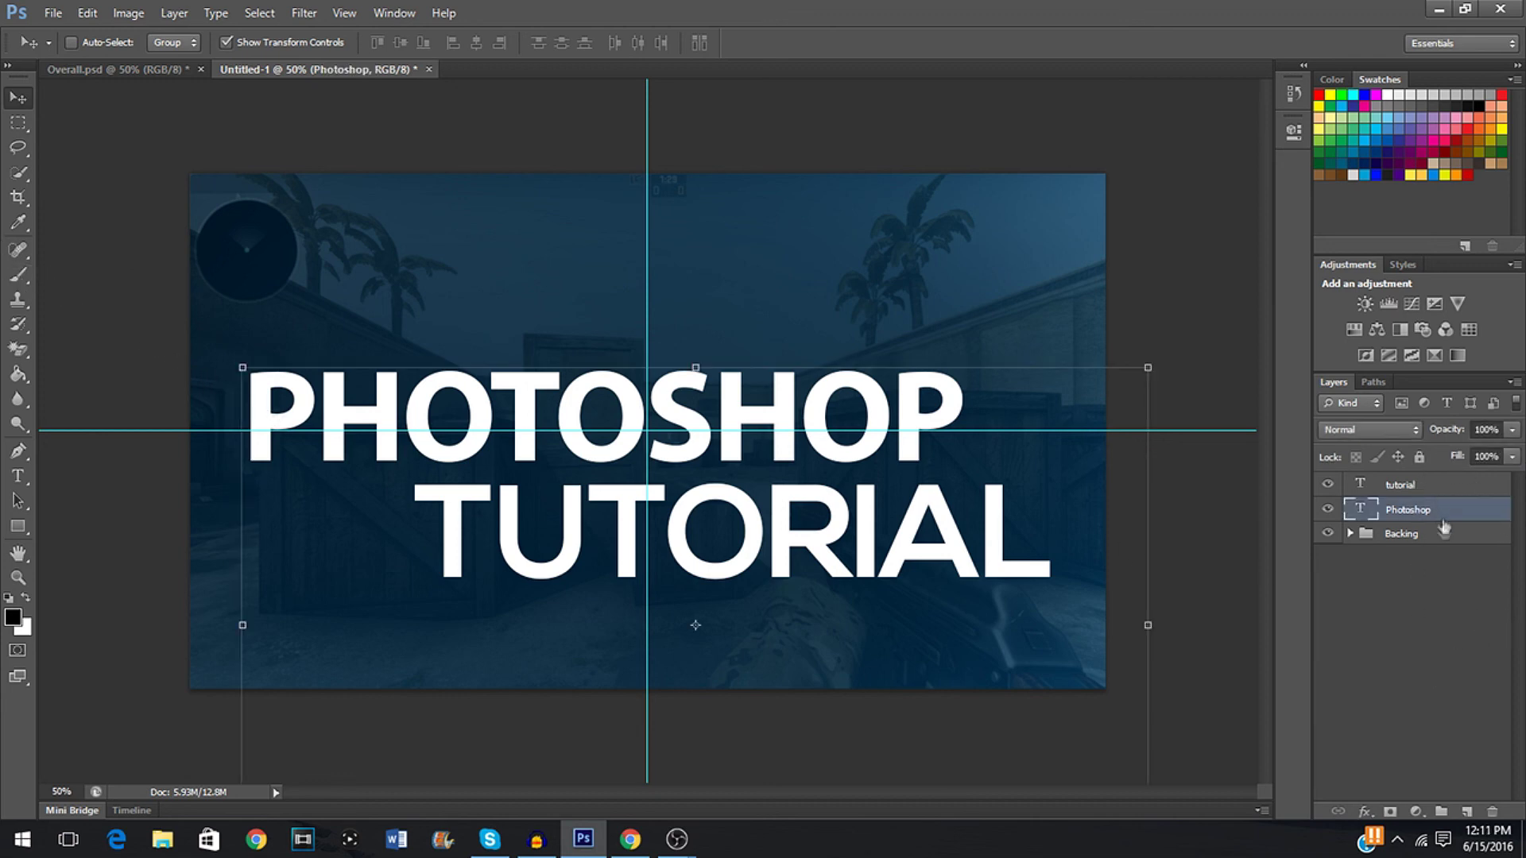
{"action": "left_click", "coordinate": [1380, 801]}
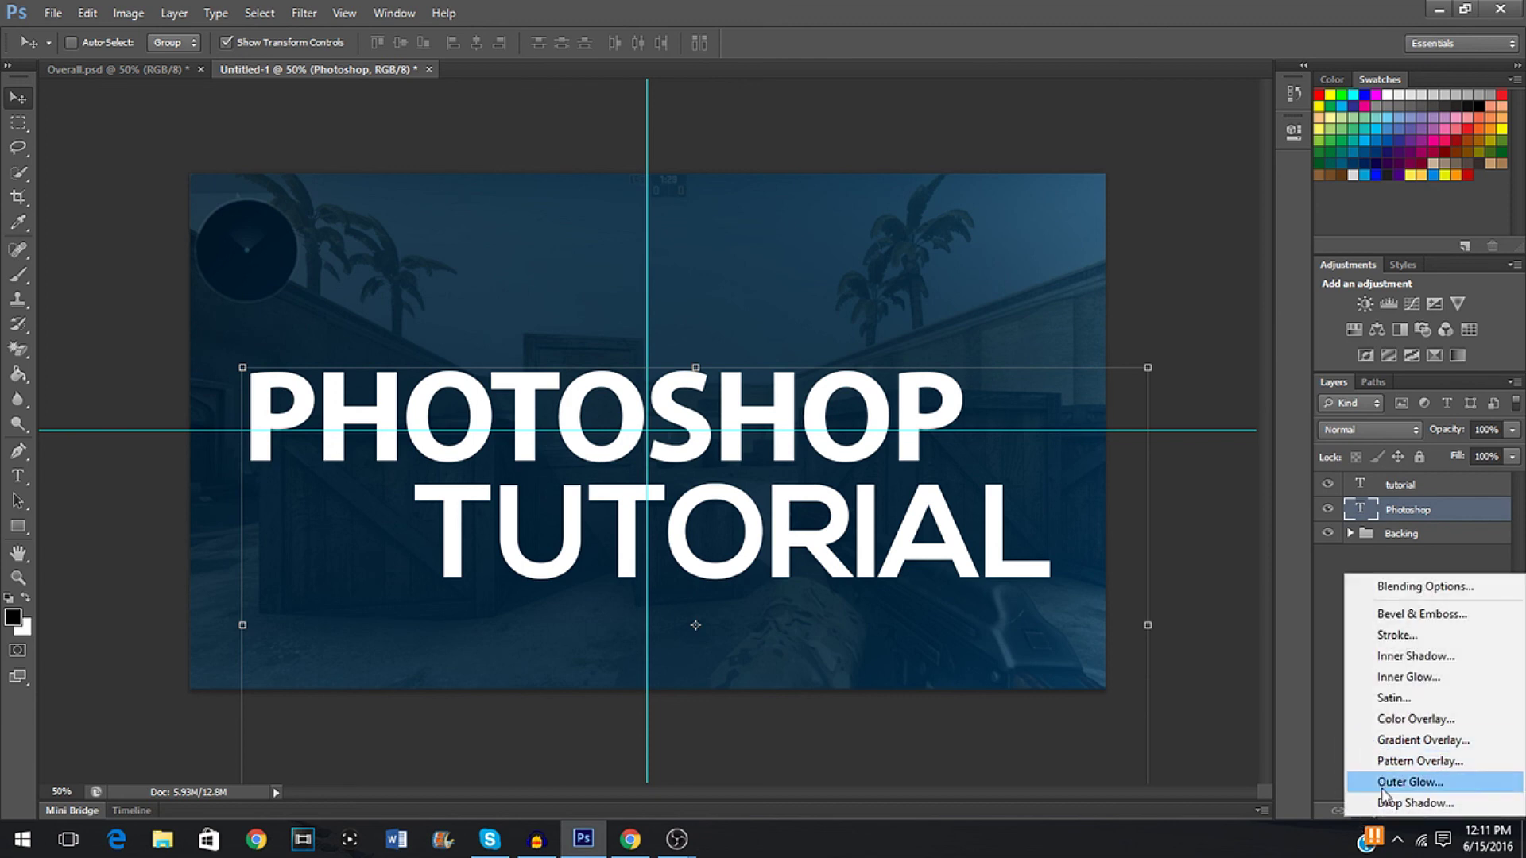
{"action": "left_click", "coordinate": [1383, 804]}
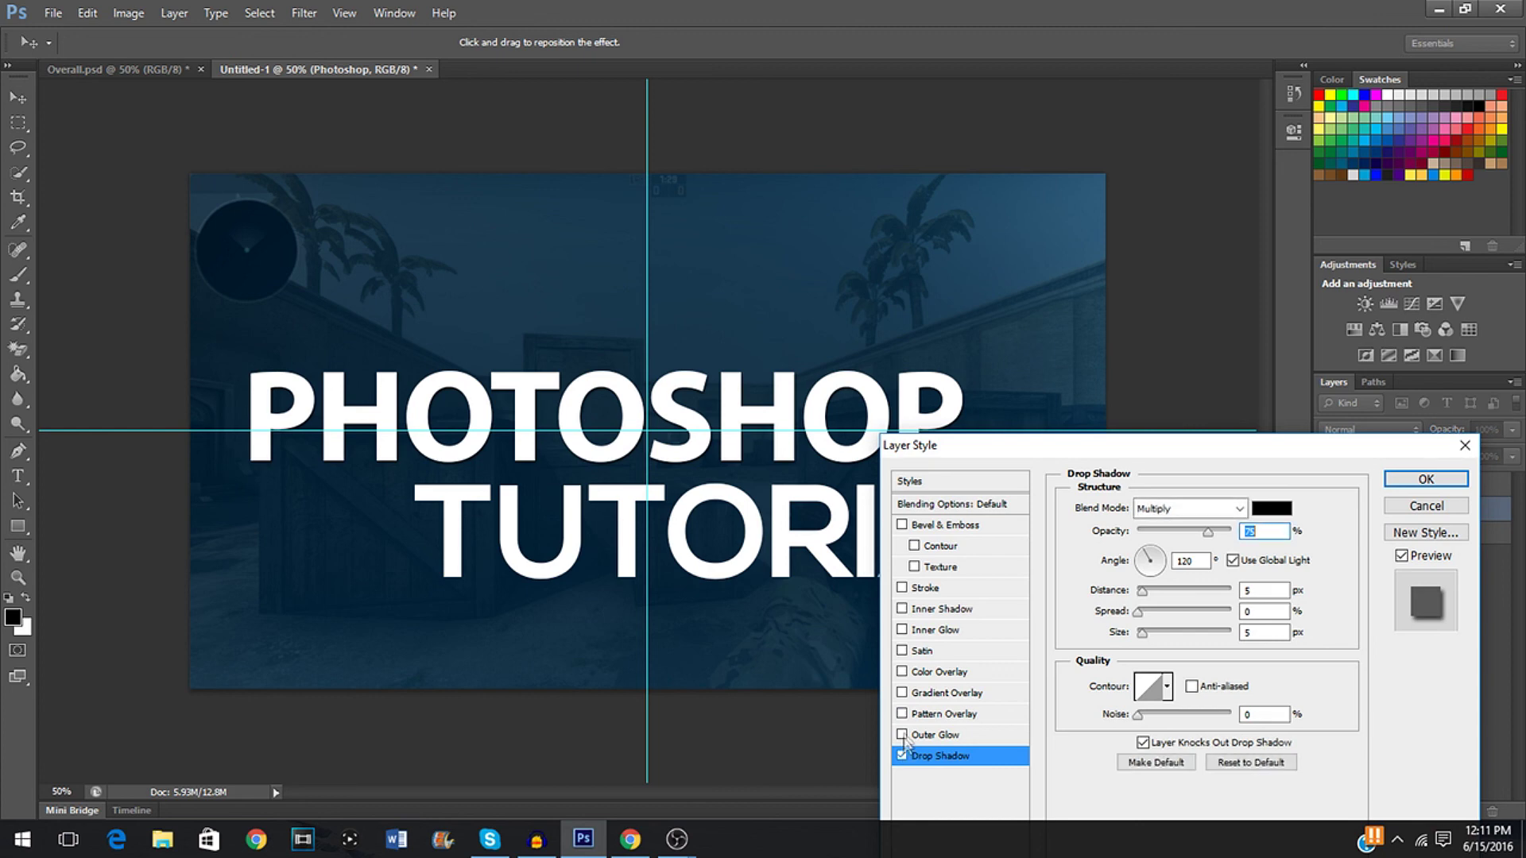
{"action": "left_click", "coordinate": [902, 693]}
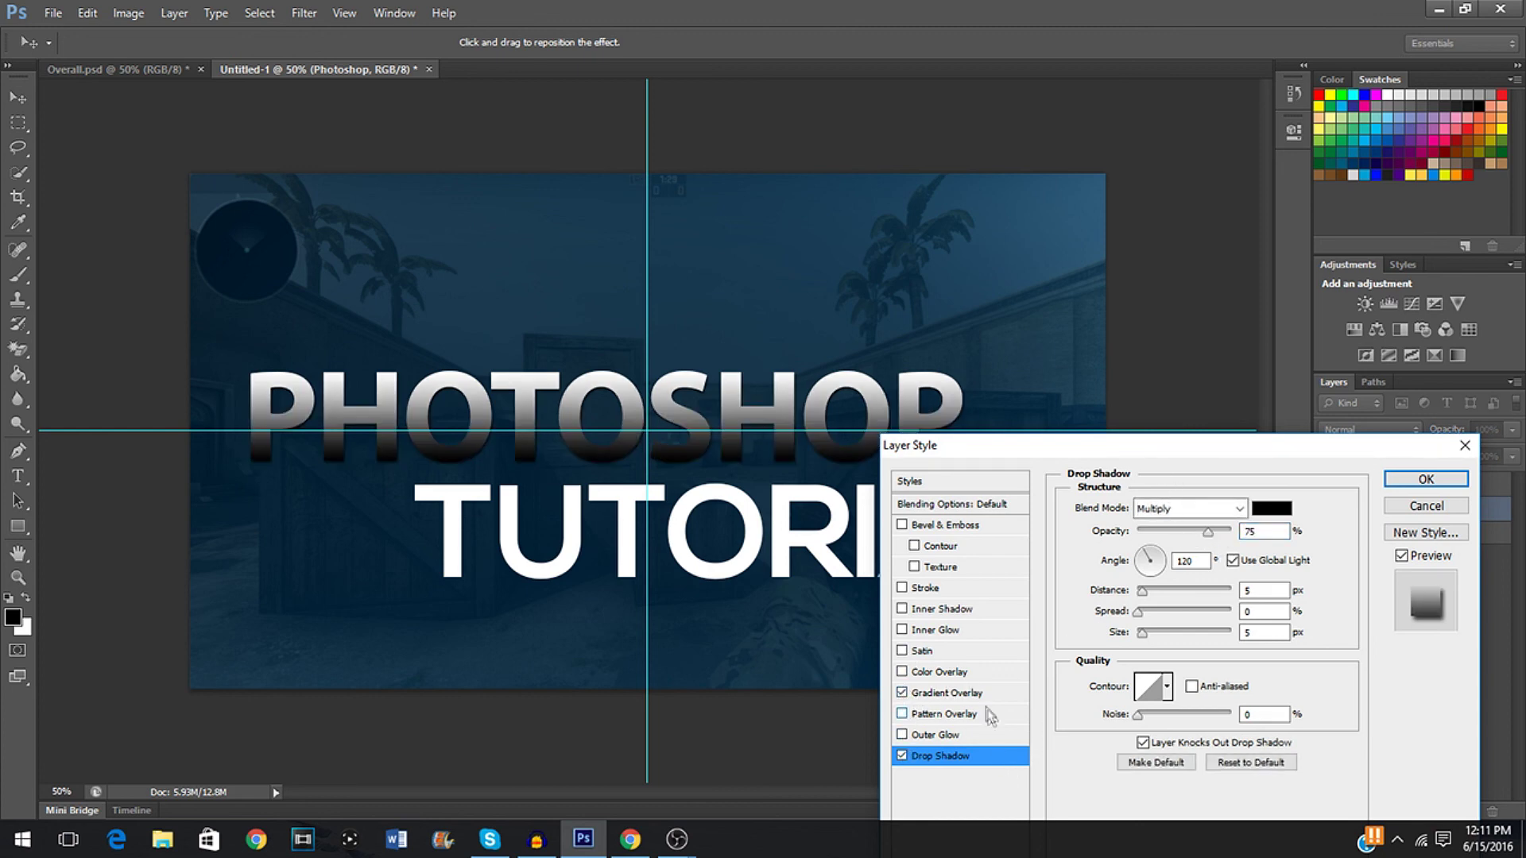
{"action": "left_click", "coordinate": [974, 693]}
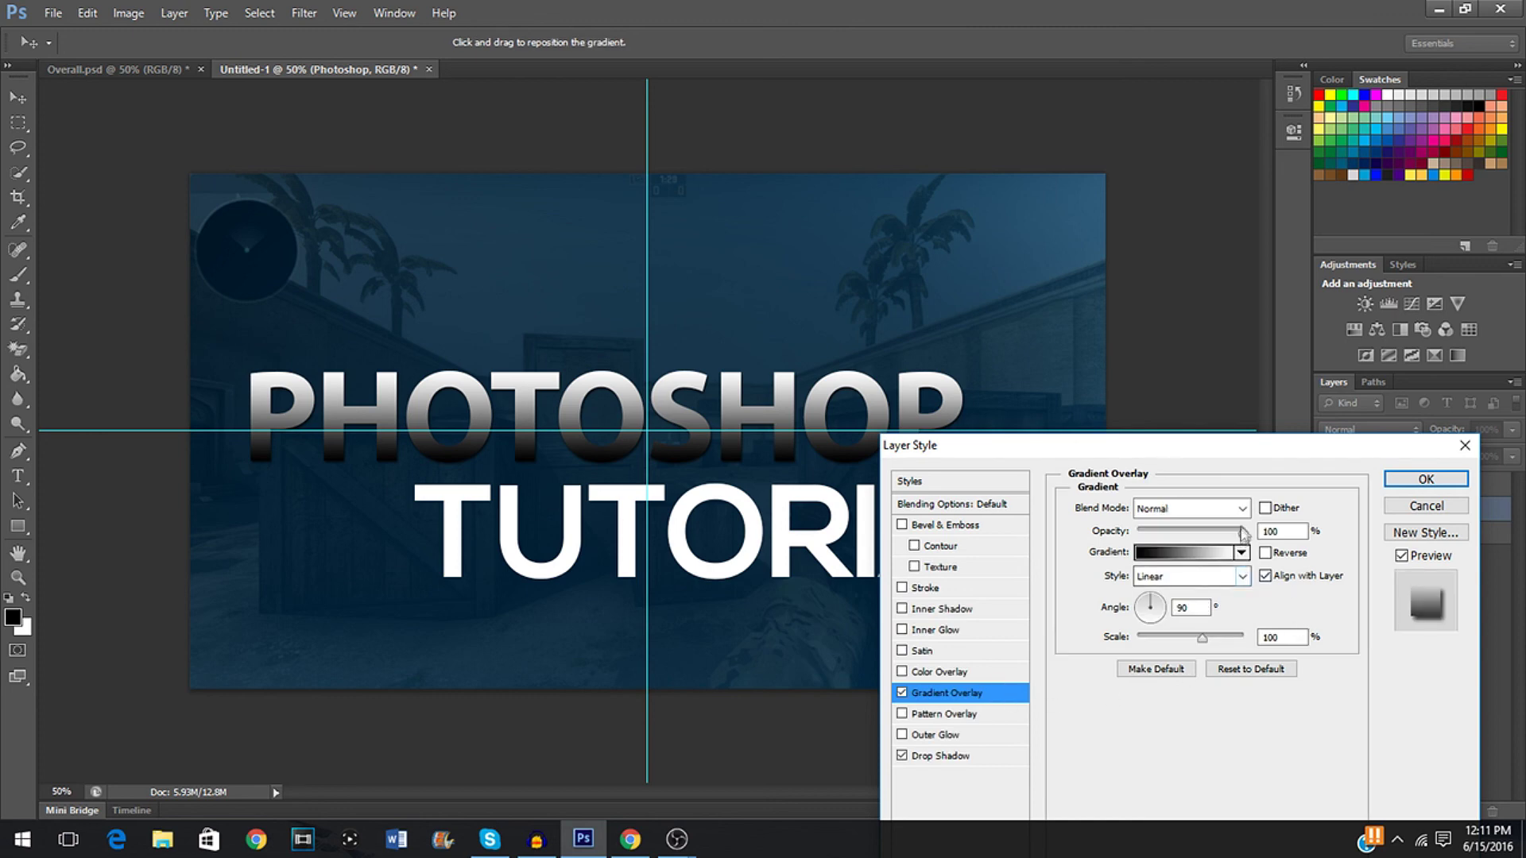
{"action": "left_click_drag", "start_coordinate": [1244, 536], "coordinate": [1157, 532]}
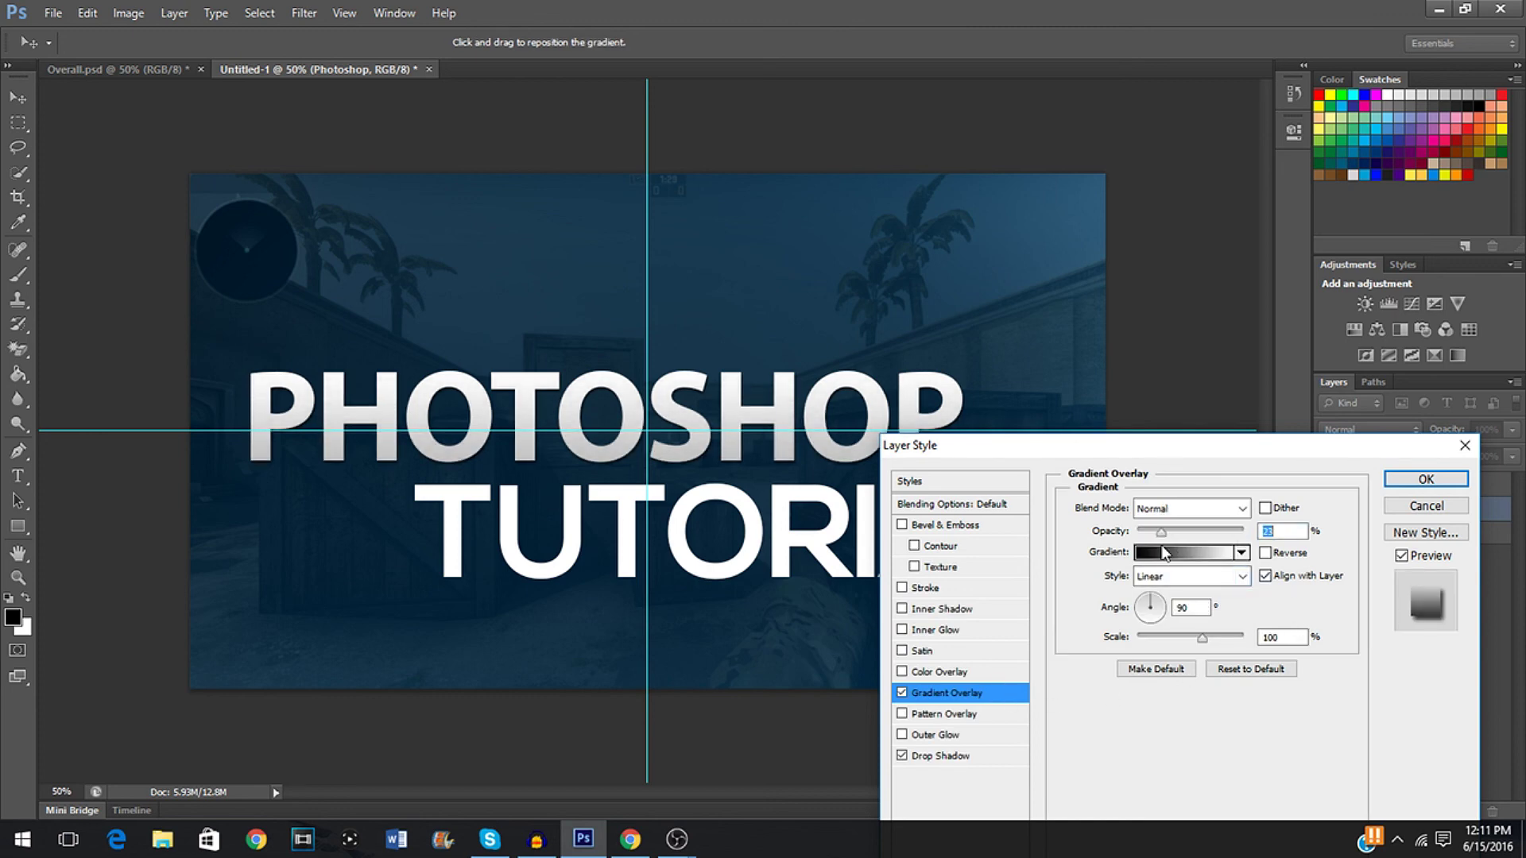
{"action": "left_click_drag", "start_coordinate": [1164, 558], "coordinate": [1170, 560]}
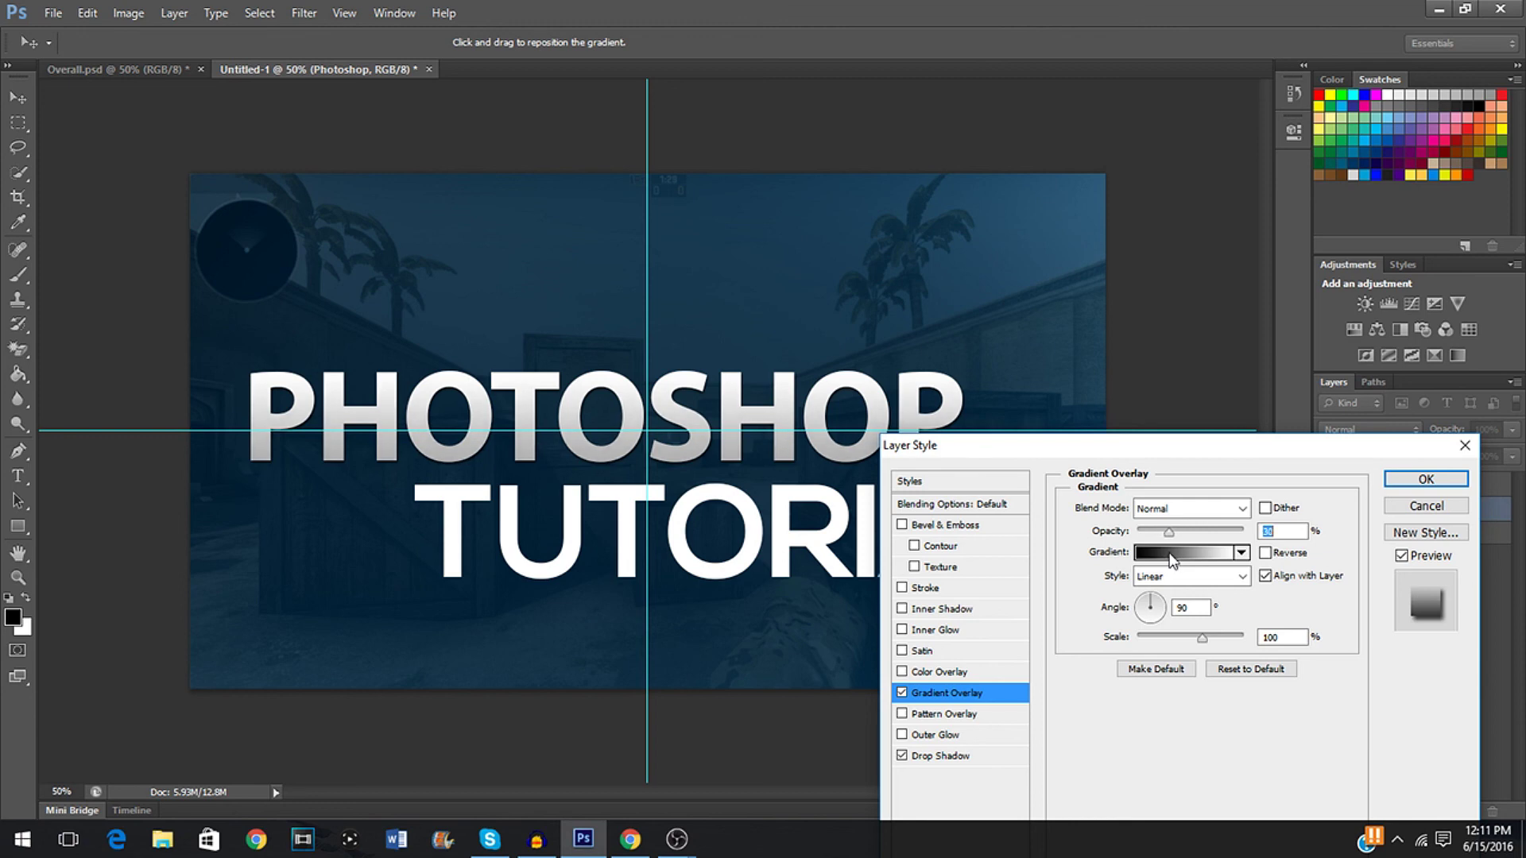
Compare the PHOTOSHOP text with and without its drop shadow, set the shadow's opacity to 24% and apply the layer style
{"action": "left_click_drag", "start_coordinate": [1185, 445], "coordinate": [1232, 348]}
{"action": "left_click", "coordinate": [948, 658]}
{"action": "left_click", "coordinate": [949, 661]}
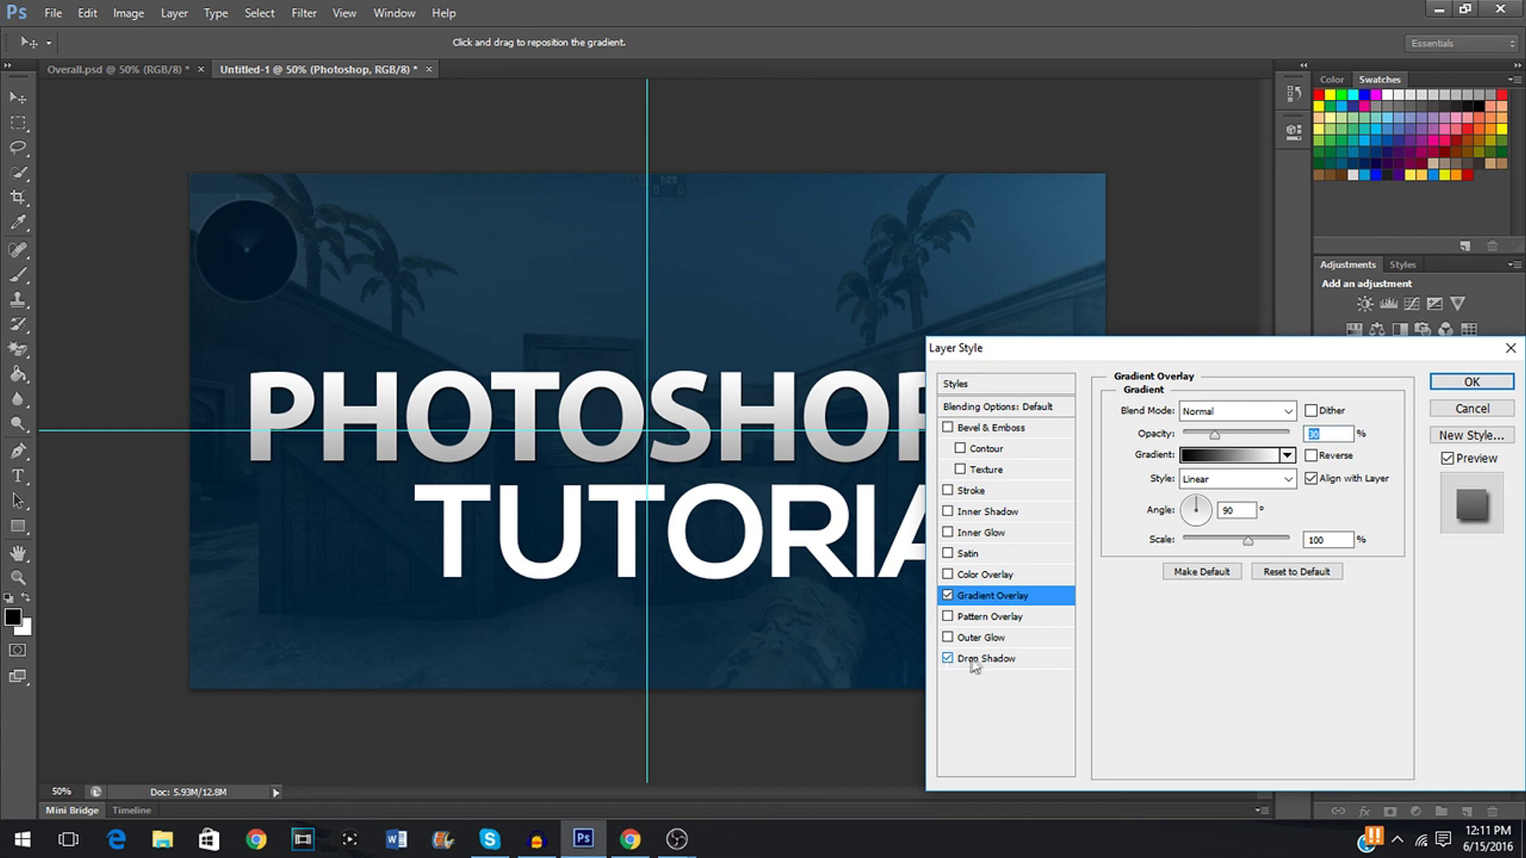
{"action": "left_click", "coordinate": [977, 659]}
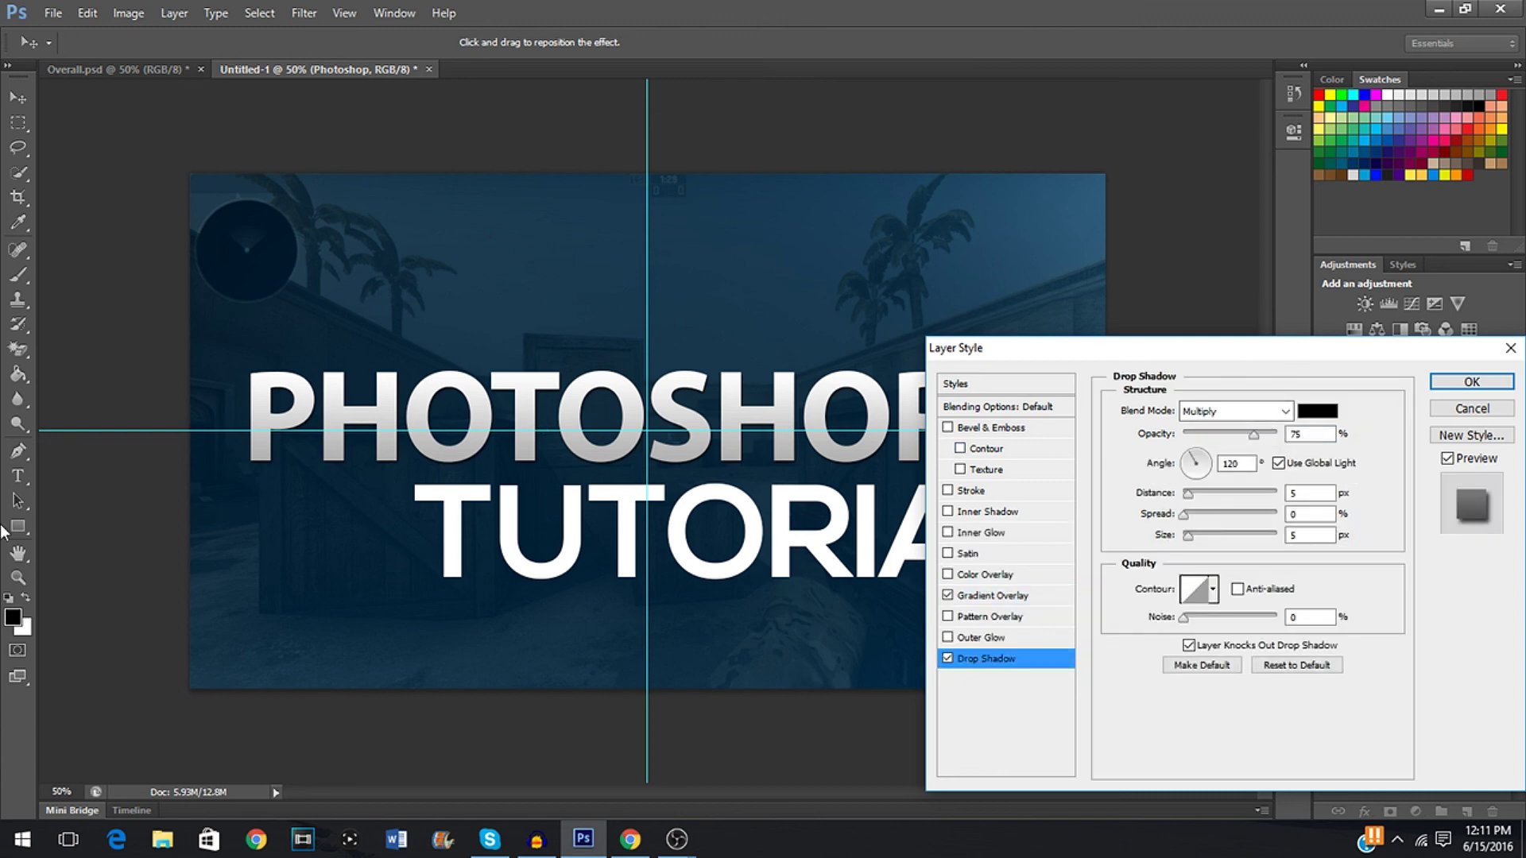
{"action": "left_click_drag", "start_coordinate": [1256, 441], "coordinate": [1205, 445]}
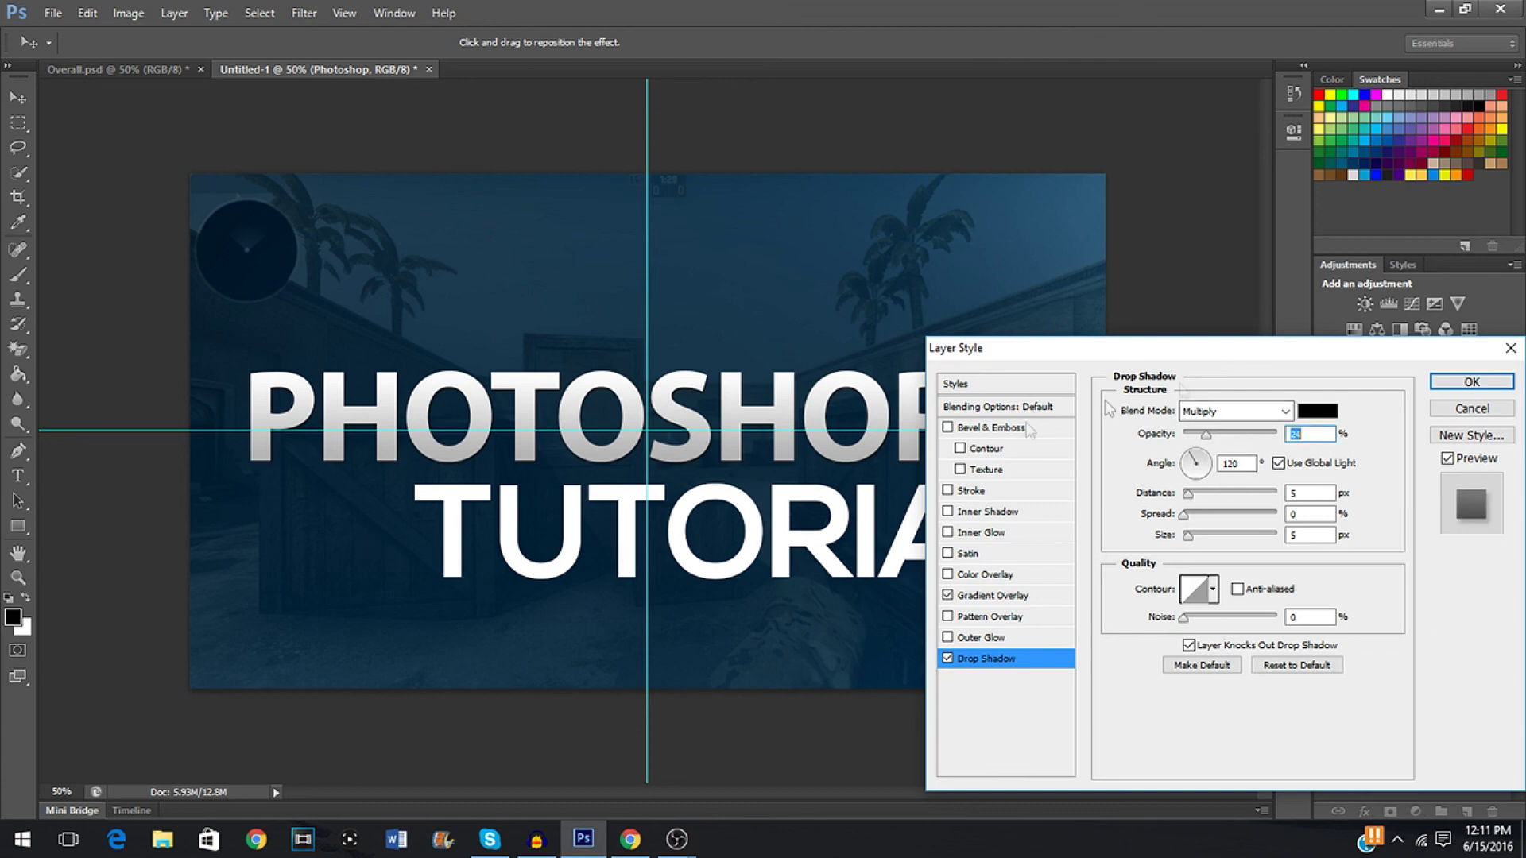
{"action": "mouse_move", "coordinate": [1275, 350]}
{"action": "left_mouse_down"}
{"action": "mouse_move", "coordinate": [1287, 354]}
{"action": "mouse_move", "coordinate": [1304, 708]}
{"action": "mouse_move", "coordinate": [800, 327]}
{"action": "mouse_move", "coordinate": [1168, 380]}
{"action": "mouse_move", "coordinate": [1265, 361]}
{"action": "left_mouse_up"}
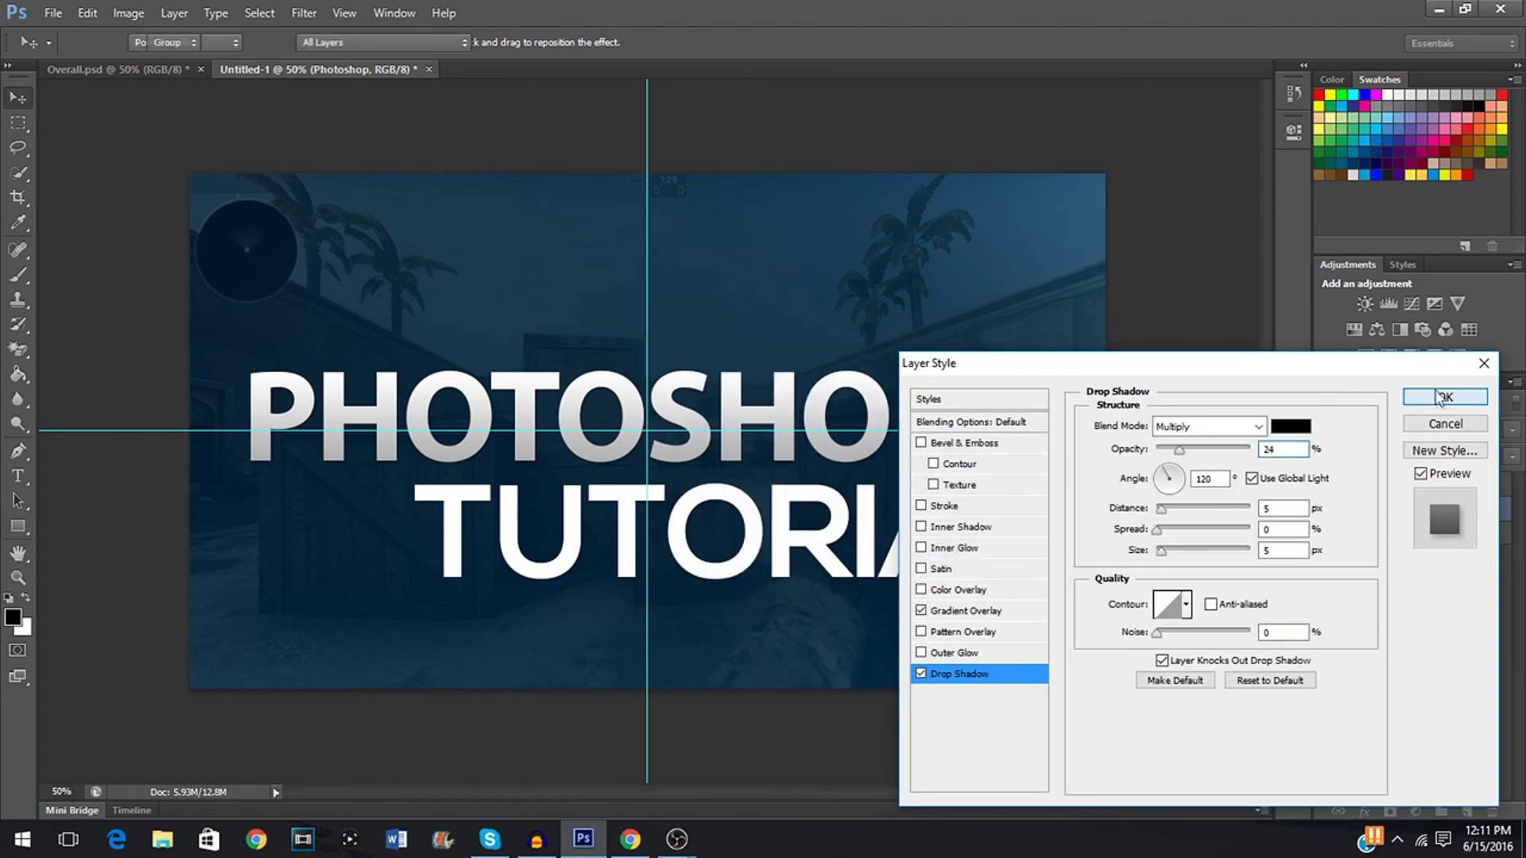
{"action": "left_click", "coordinate": [1447, 396]}
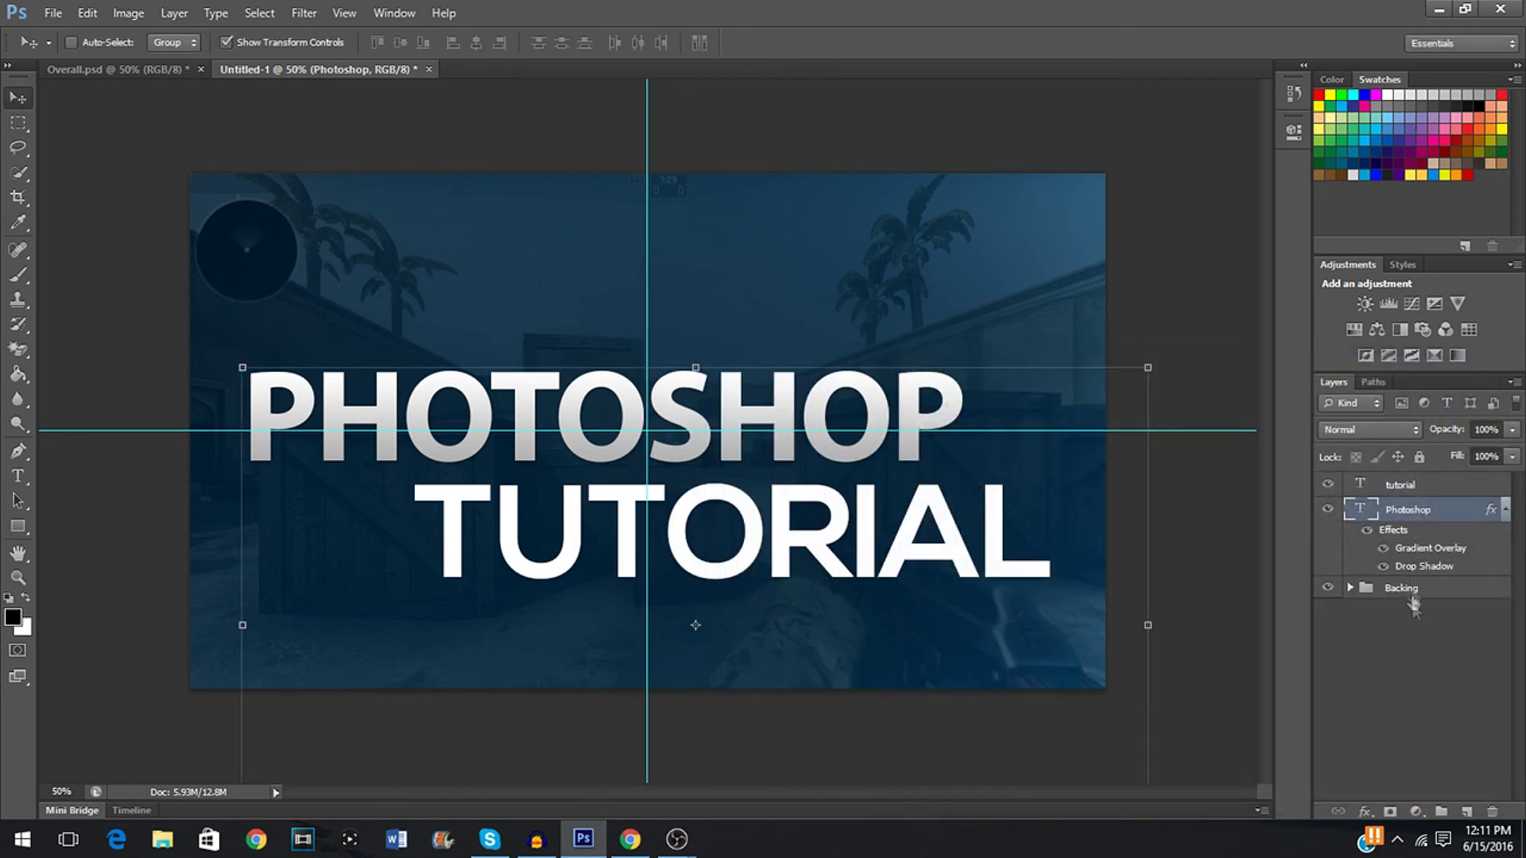
Add a matching gradient overlay and drop shadow to the TUTORIAL text layer, and deselect it
{"action": "left_click", "coordinate": [1389, 486]}
{"action": "left_click", "coordinate": [1365, 811]}
{"action": "left_click", "coordinate": [1396, 708]}
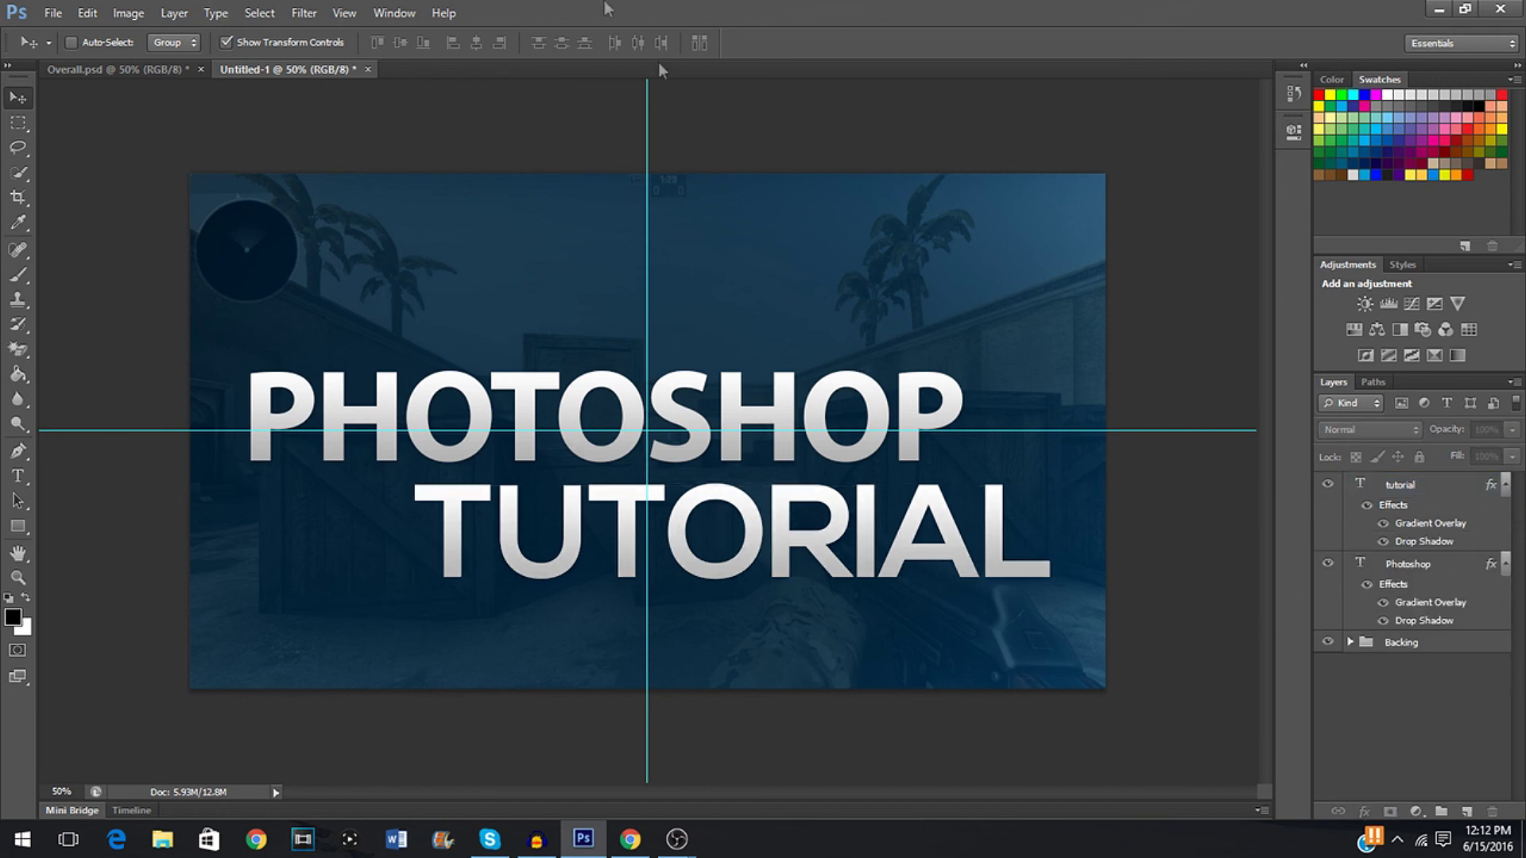
Change the font of the whole PHOTOSHOP text to Nexa Light, commit it and deselect the layer
{"action": "left_click", "coordinate": [16, 402]}
{"action": "left_click", "coordinate": [17, 422]}
{"action": "left_click", "coordinate": [17, 476]}
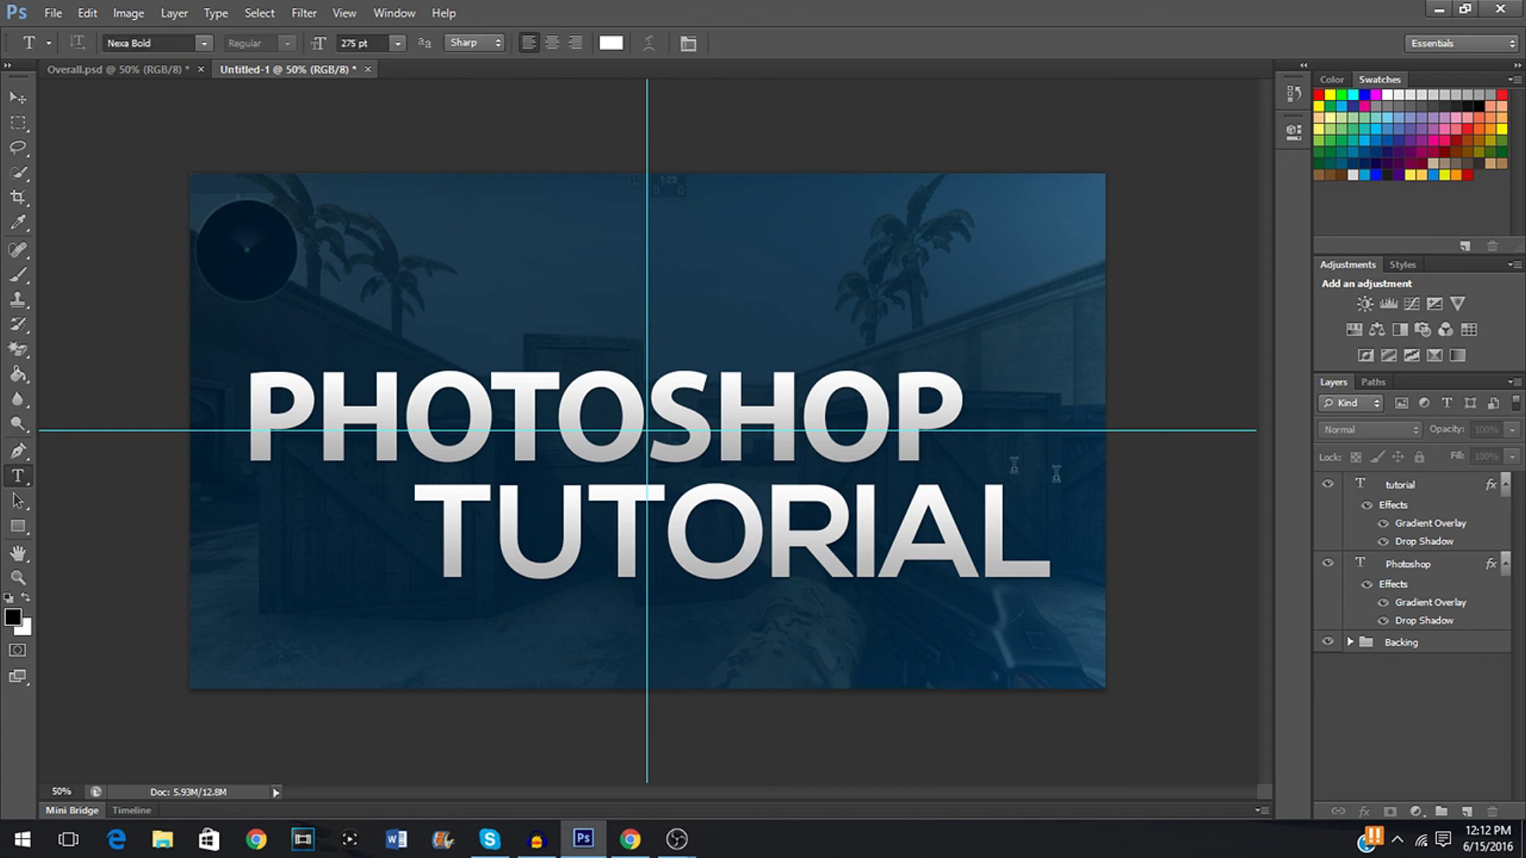
{"action": "left_click", "coordinate": [1403, 570]}
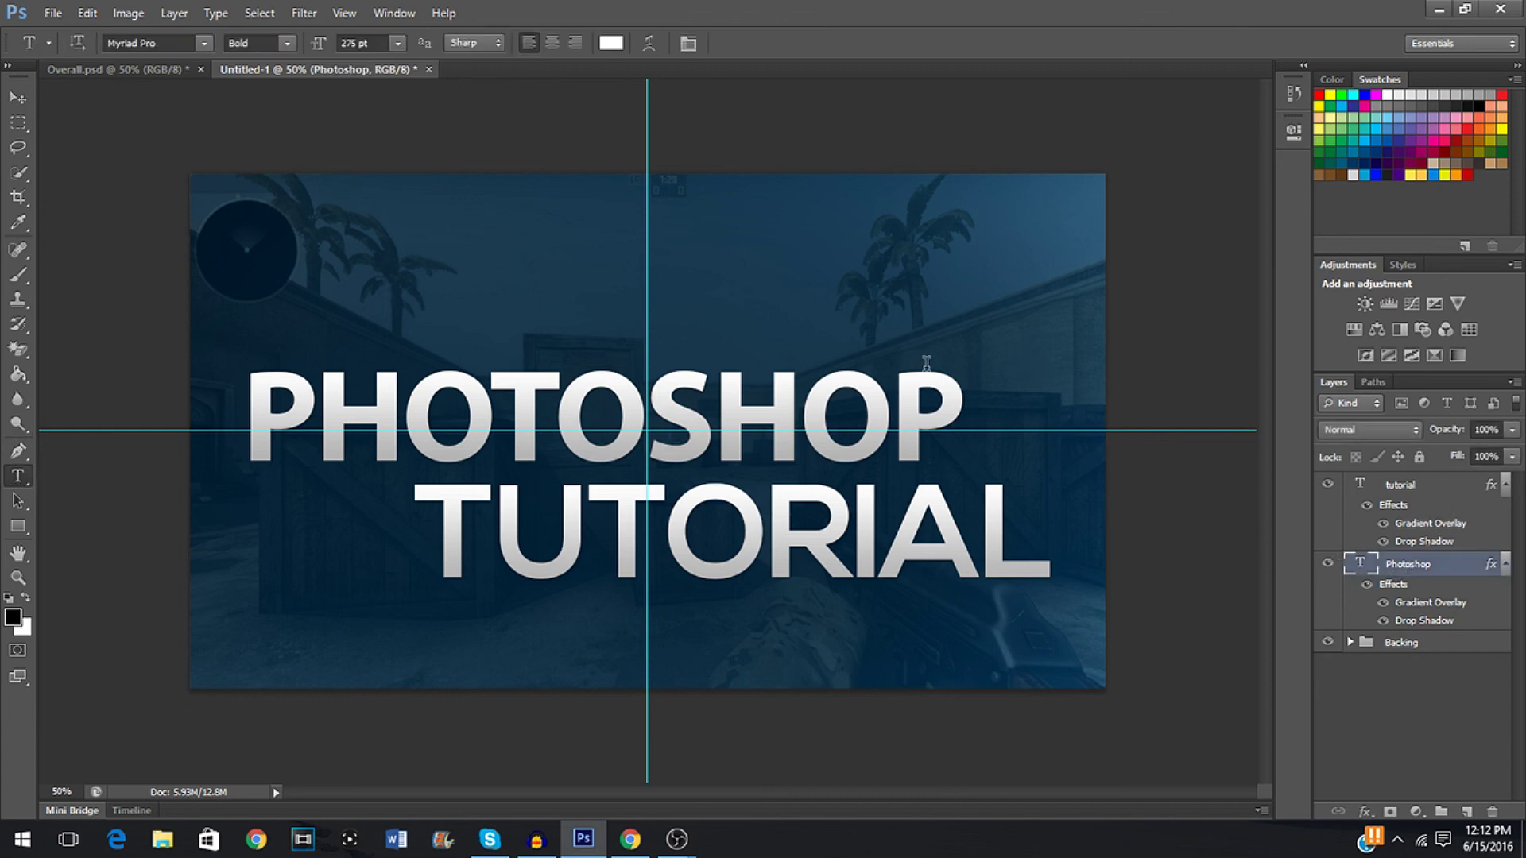
{"action": "left_click", "coordinate": [956, 407]}
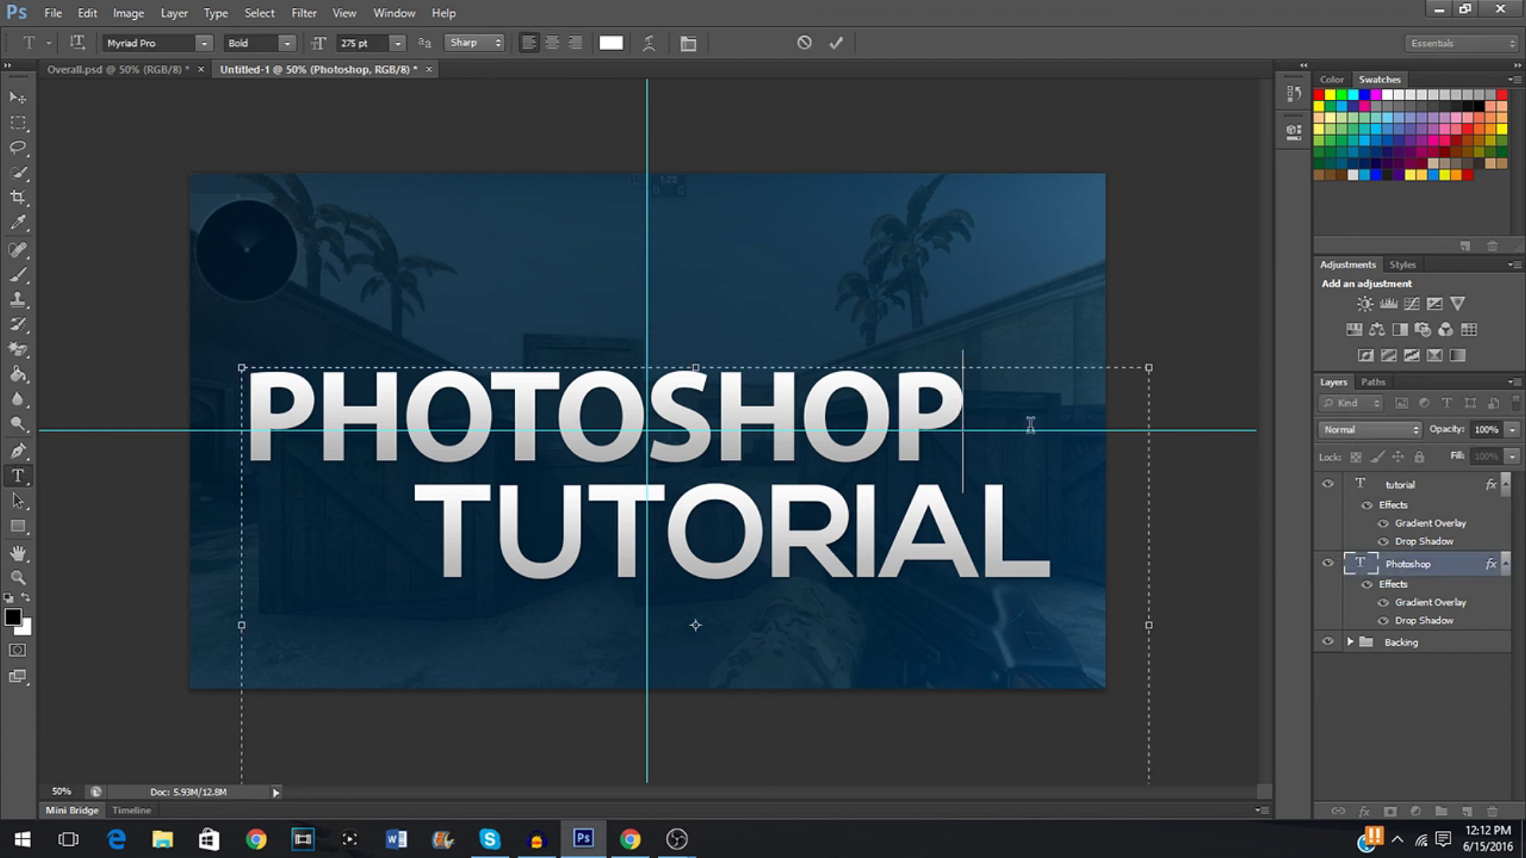
{"action": "key", "text": "ctrl+a"}
{"action": "left_click", "coordinate": [183, 42]}
{"action": "type", "text": "N"}
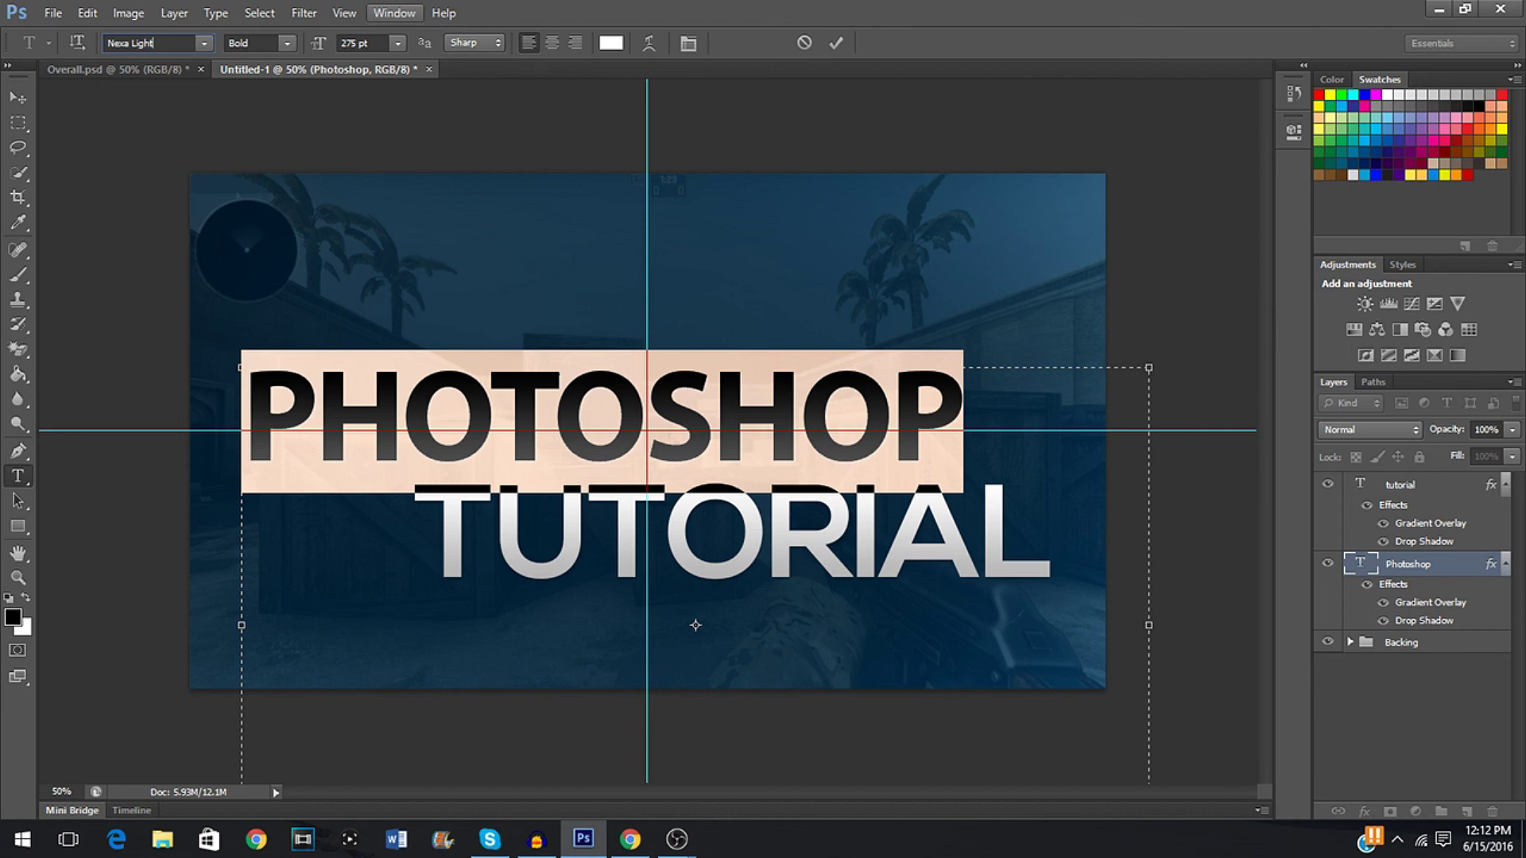
{"action": "key", "text": "Return"}
{"action": "left_click", "coordinate": [1084, 424]}
{"action": "left_click_drag", "start_coordinate": [1085, 424], "coordinate": [265, 426]}
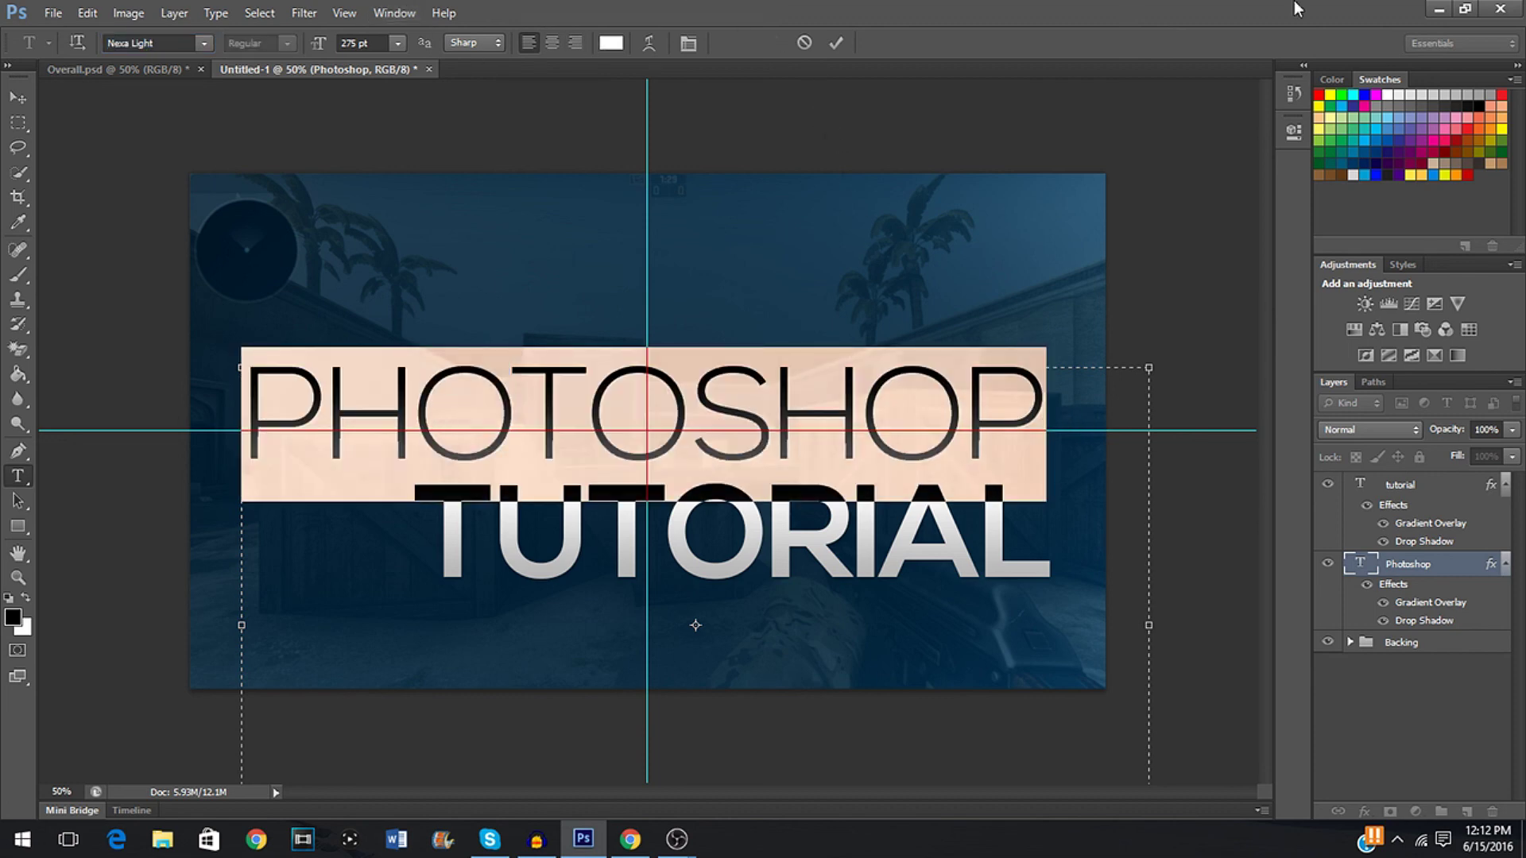
{"action": "left_click", "coordinate": [1439, 742]}
Set the PHOTOSHOP text's tracking to -75 in the Typography workspace, and return to the Essentials workspace
{"action": "left_click", "coordinate": [1462, 42]}
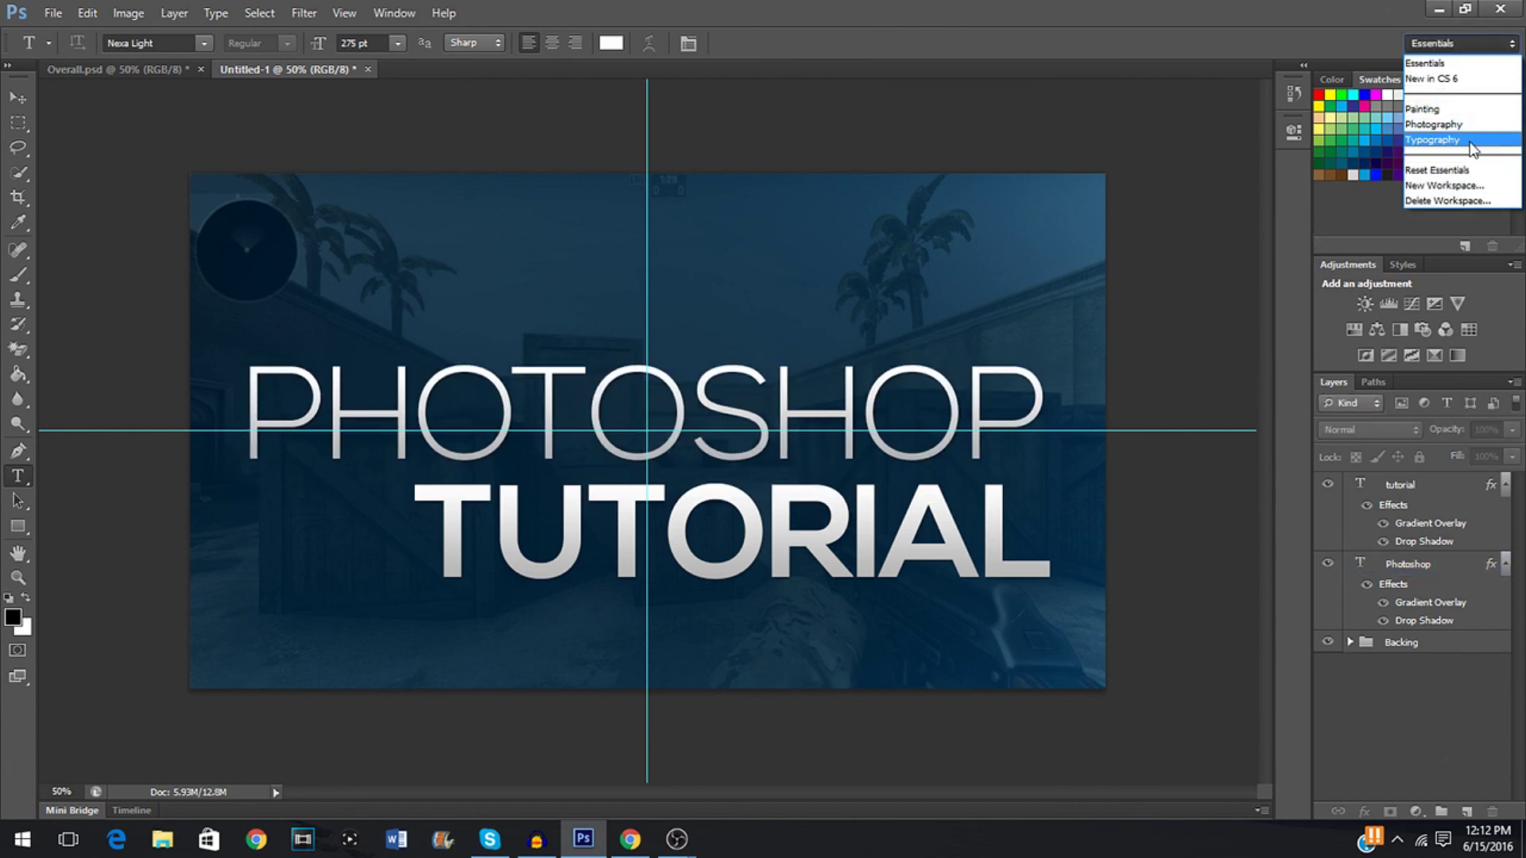
{"action": "left_click", "coordinate": [1462, 139]}
{"action": "left_click", "coordinate": [1498, 154]}
{"action": "left_click", "coordinate": [1452, 534]}
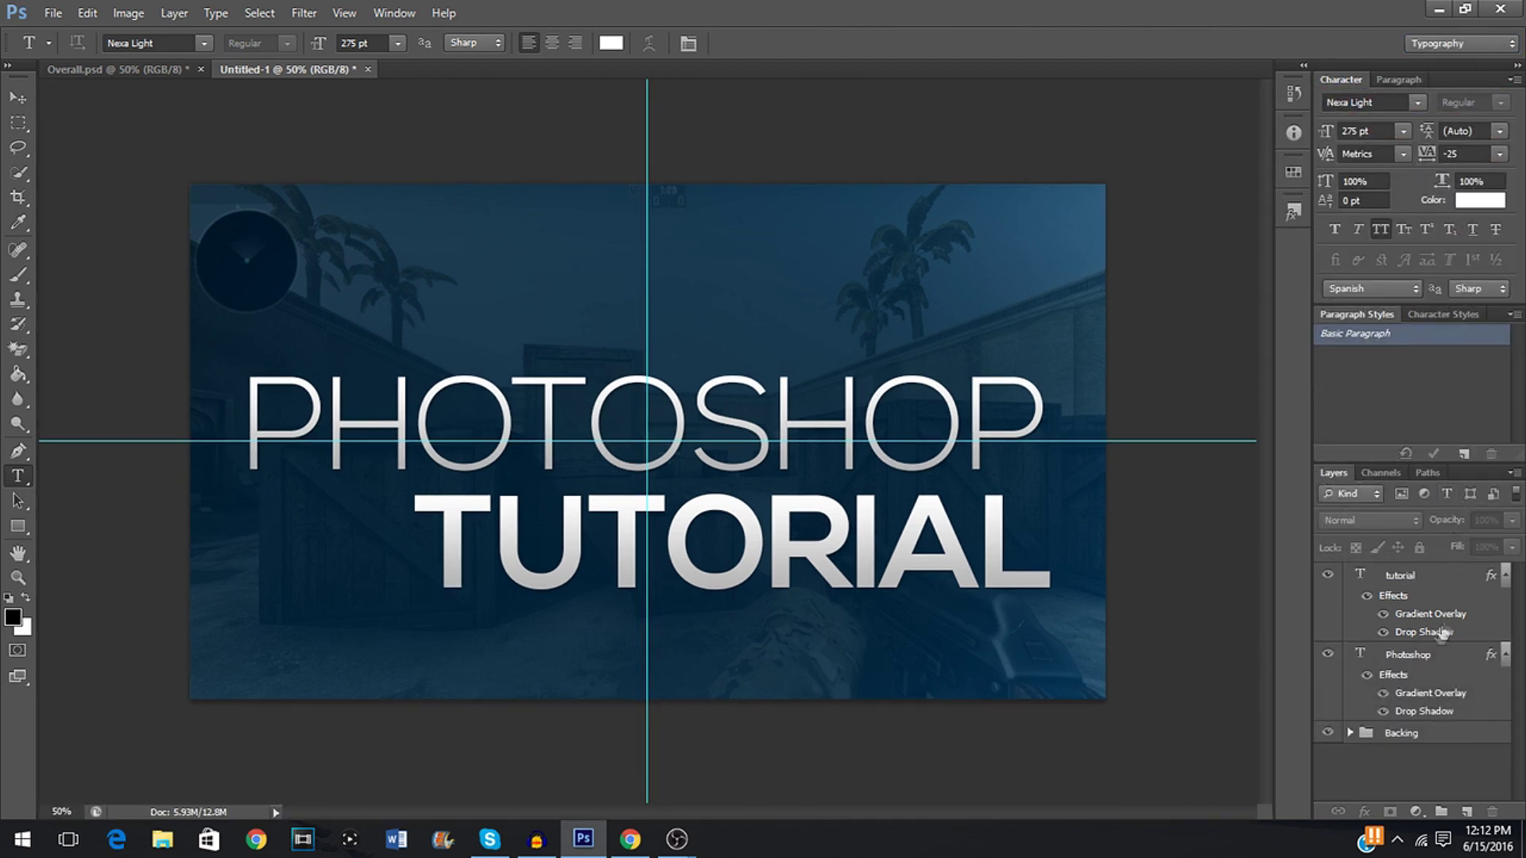
{"action": "left_click", "coordinate": [1435, 664]}
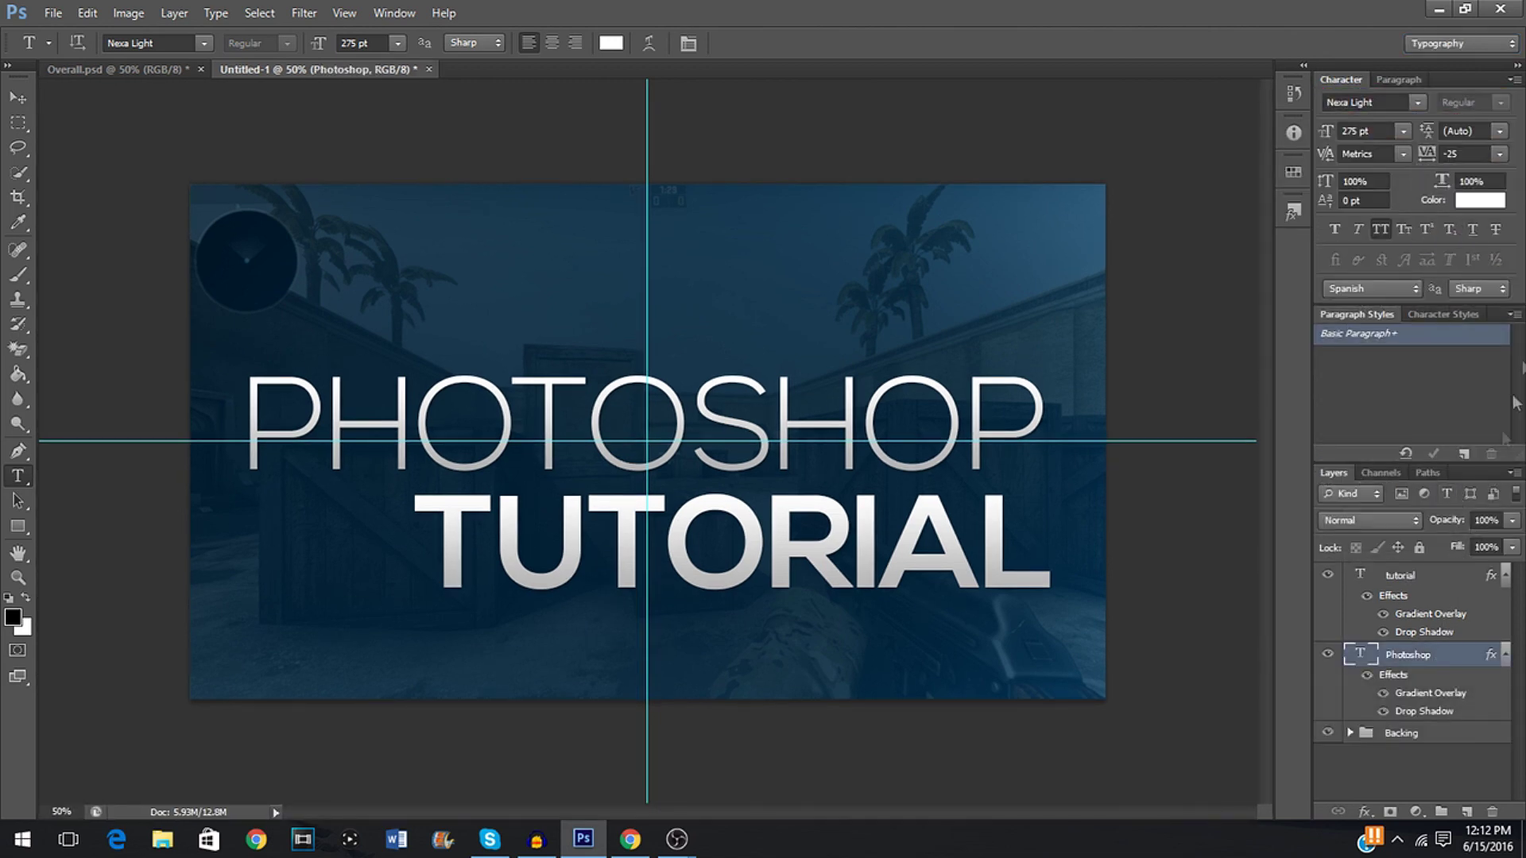
{"action": "left_click", "coordinate": [1500, 154]}
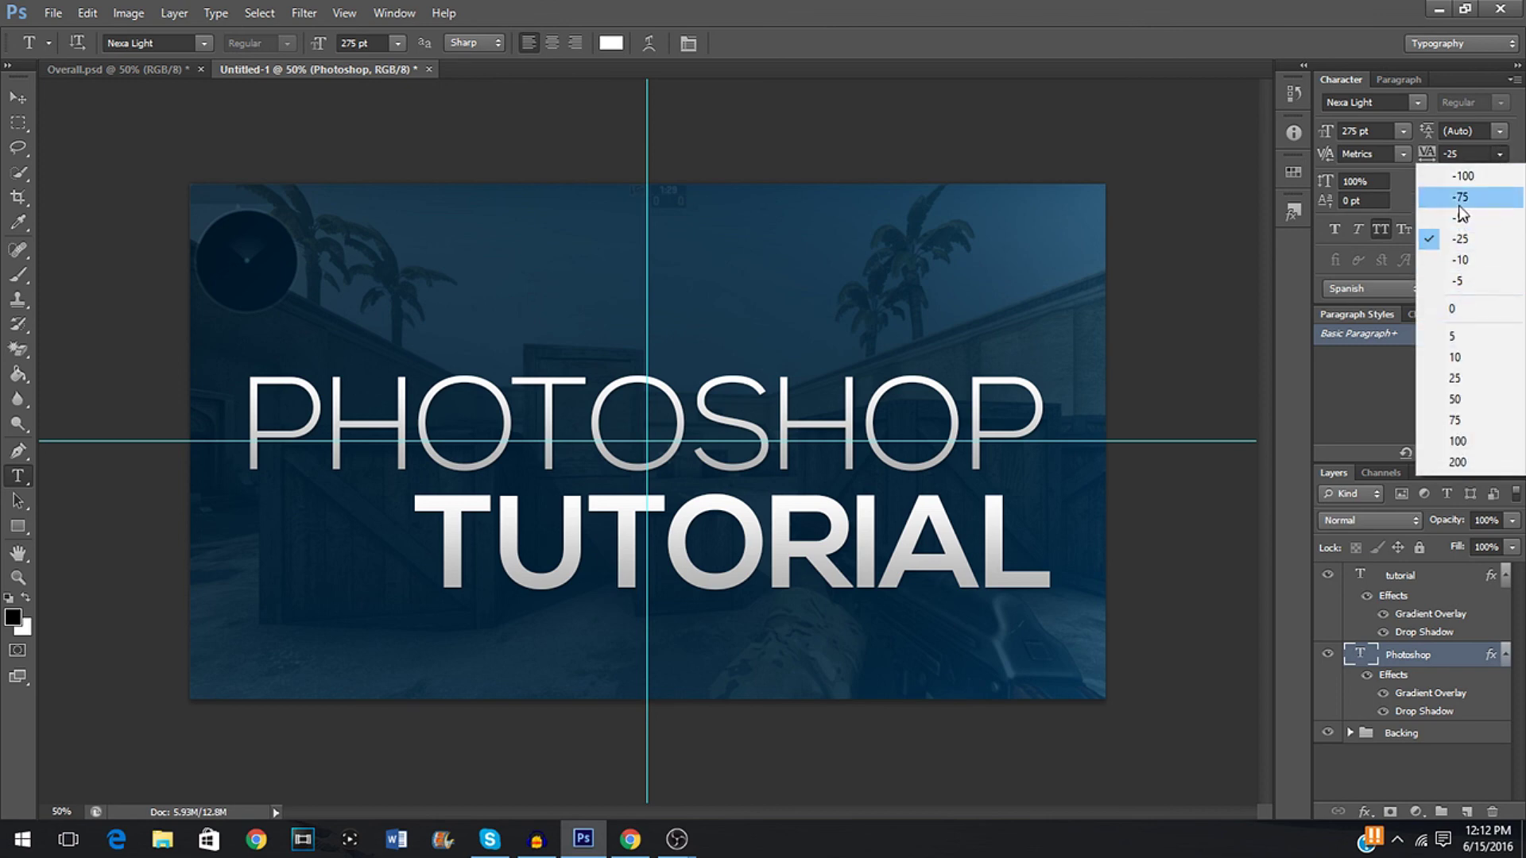
{"action": "left_click", "coordinate": [1459, 200]}
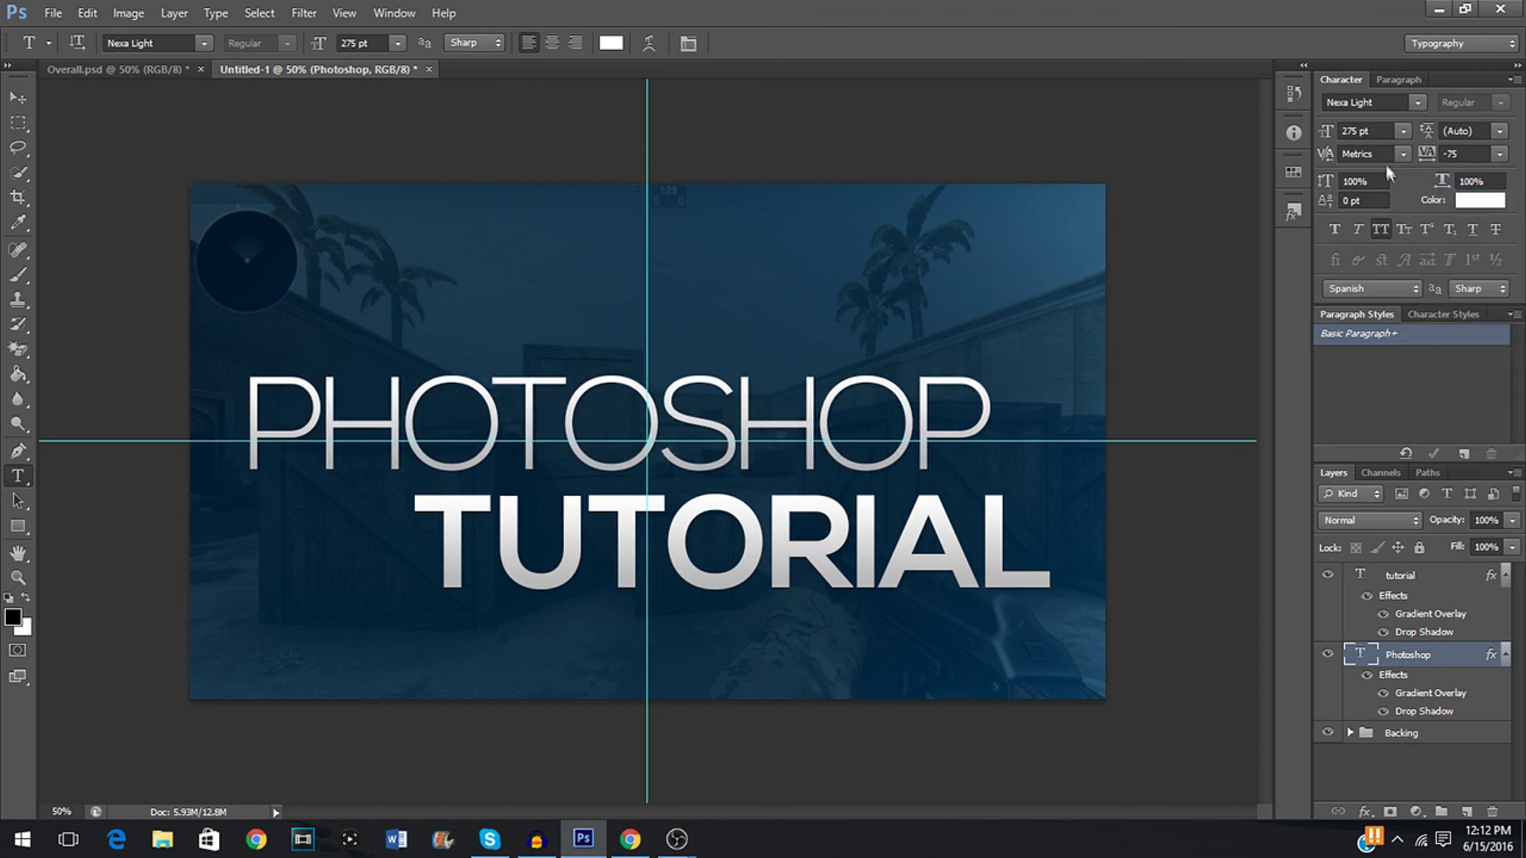
{"action": "left_click", "coordinate": [1460, 43]}
{"action": "left_click", "coordinate": [1454, 119]}
Deselect the text layers, show the rulers and remove both centre guides from the canvas
{"action": "left_click", "coordinate": [18, 97]}
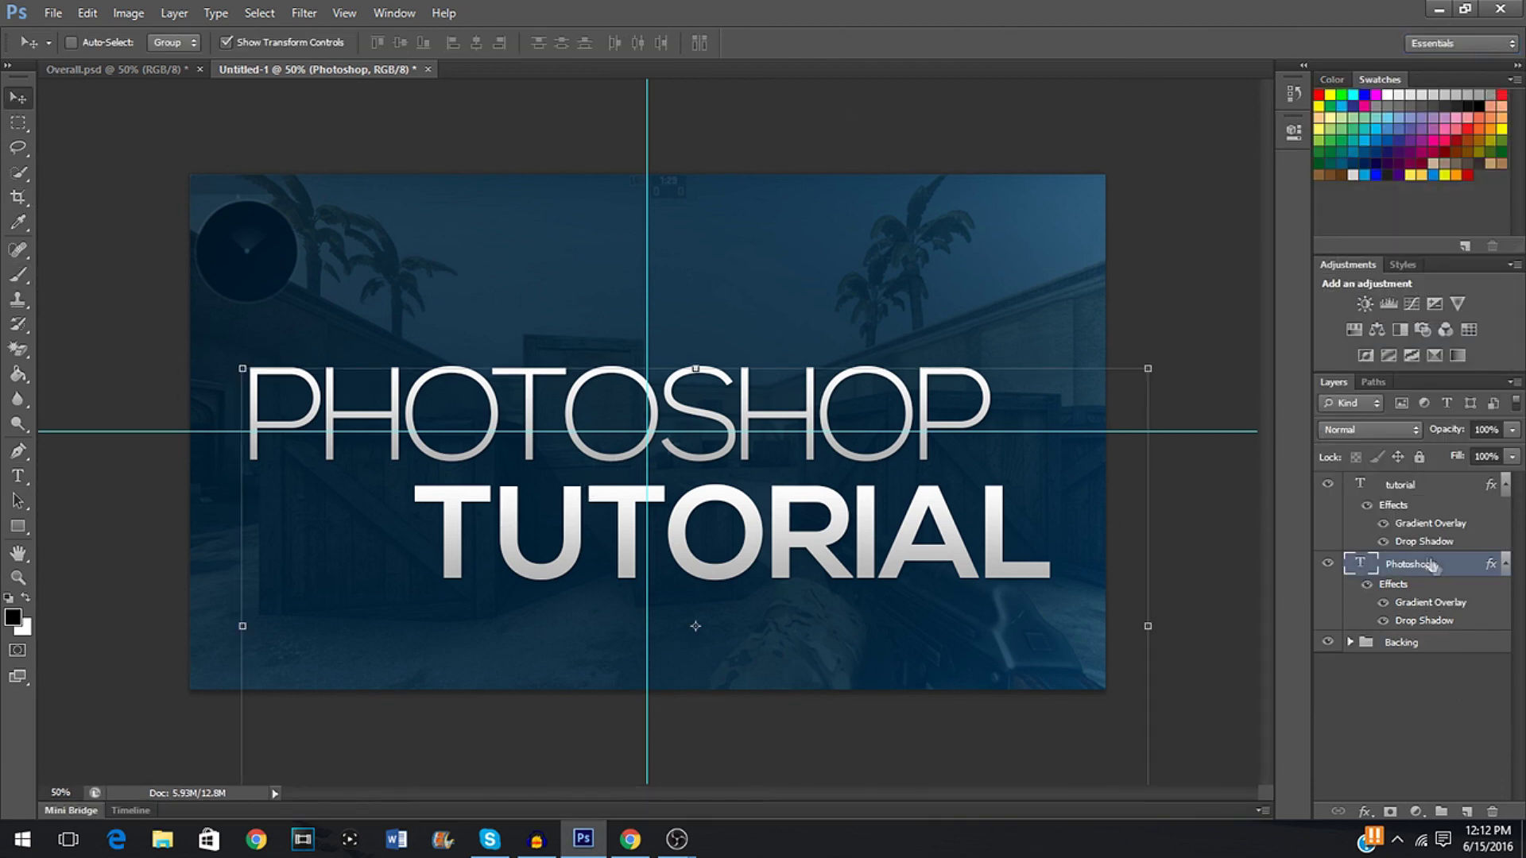
{"action": "left_click", "coordinate": [1396, 492]}
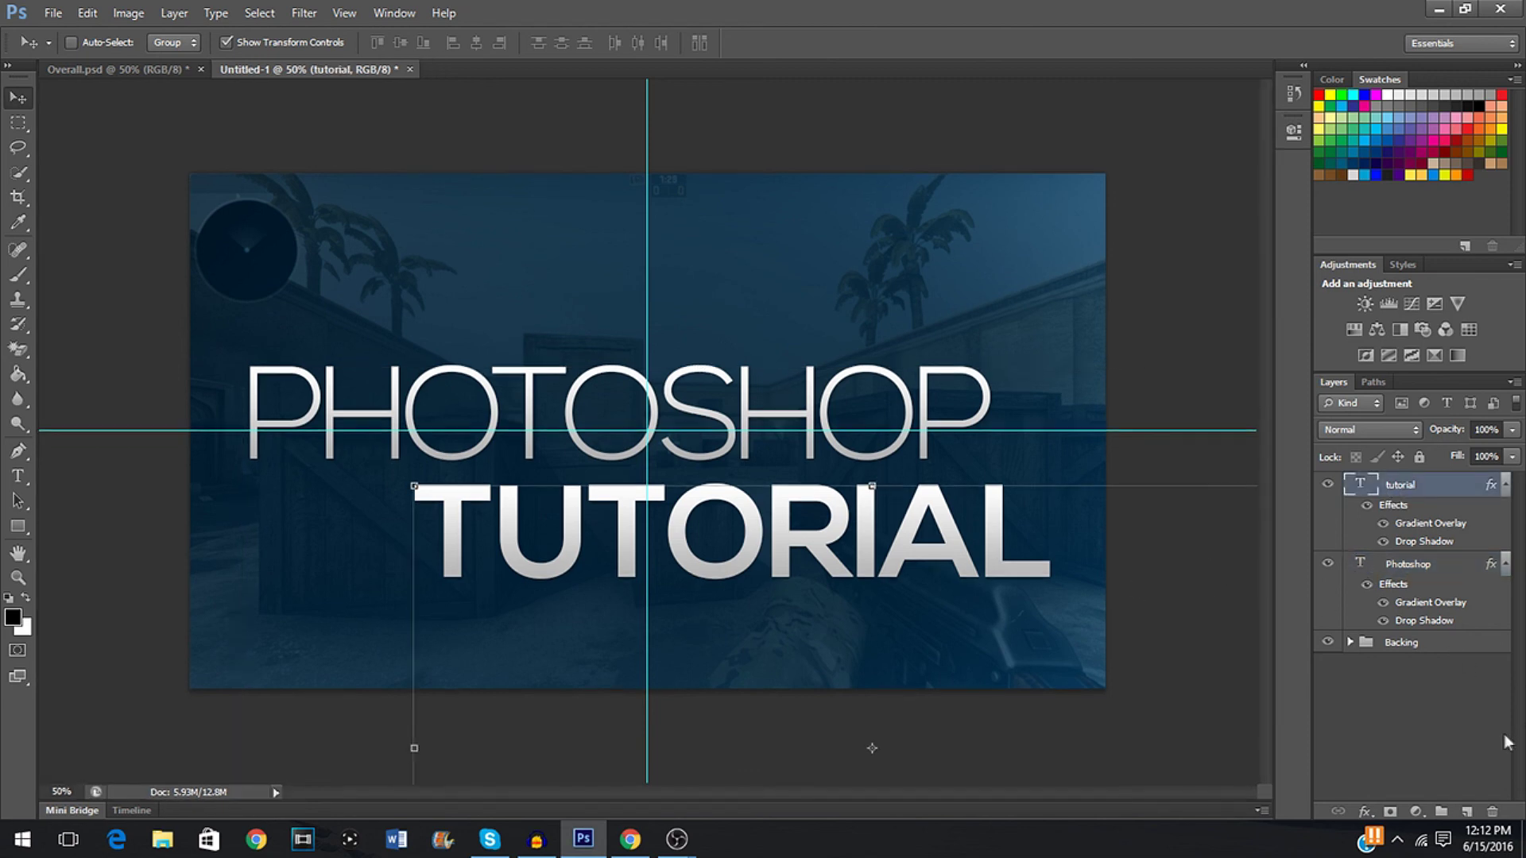
{"action": "left_click", "coordinate": [1429, 732]}
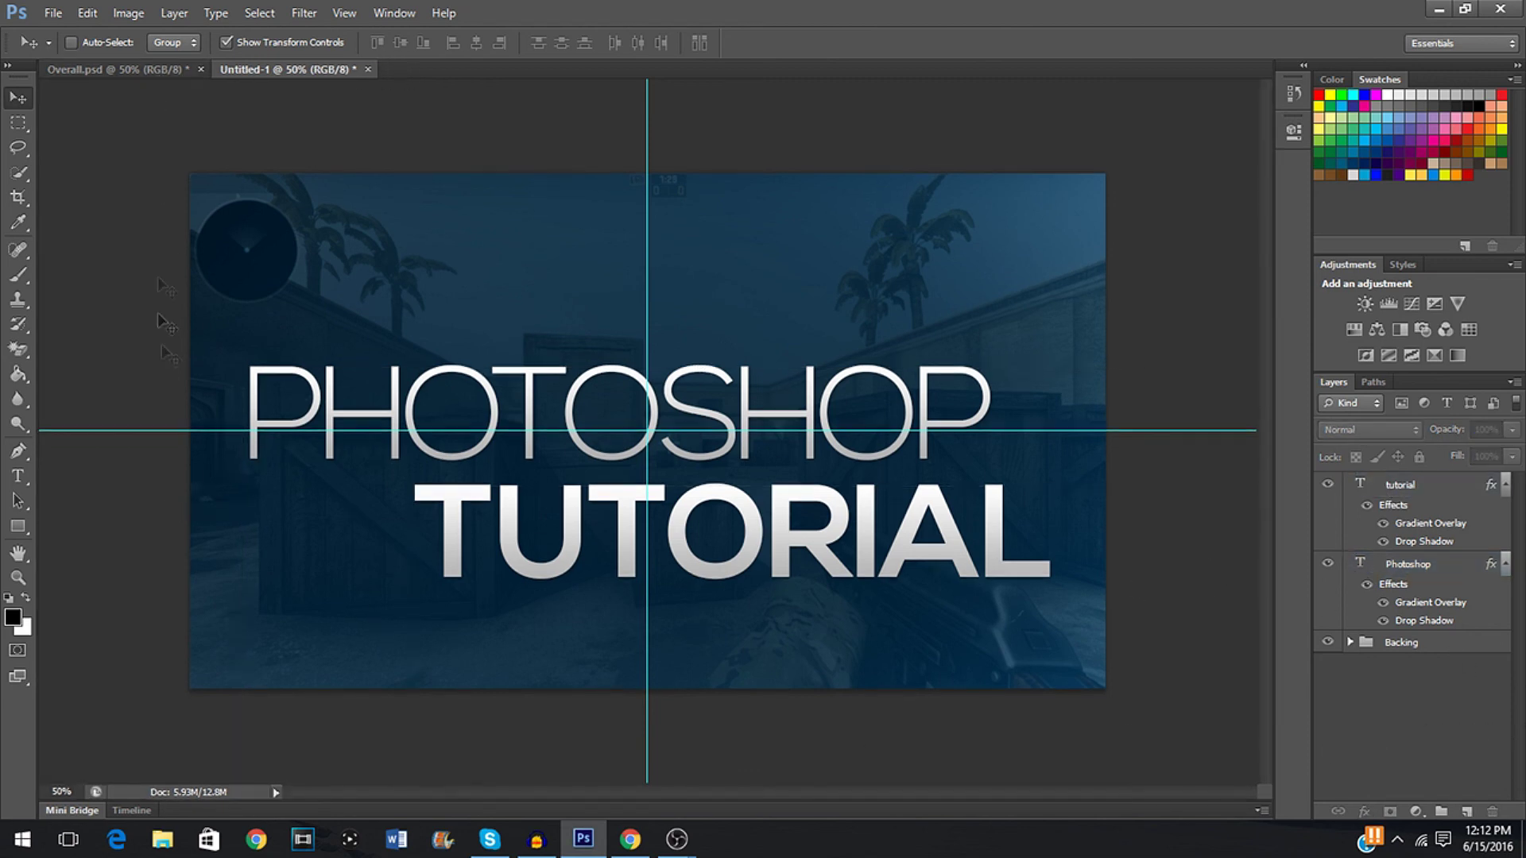
{"action": "key", "text": "ctrl+r"}
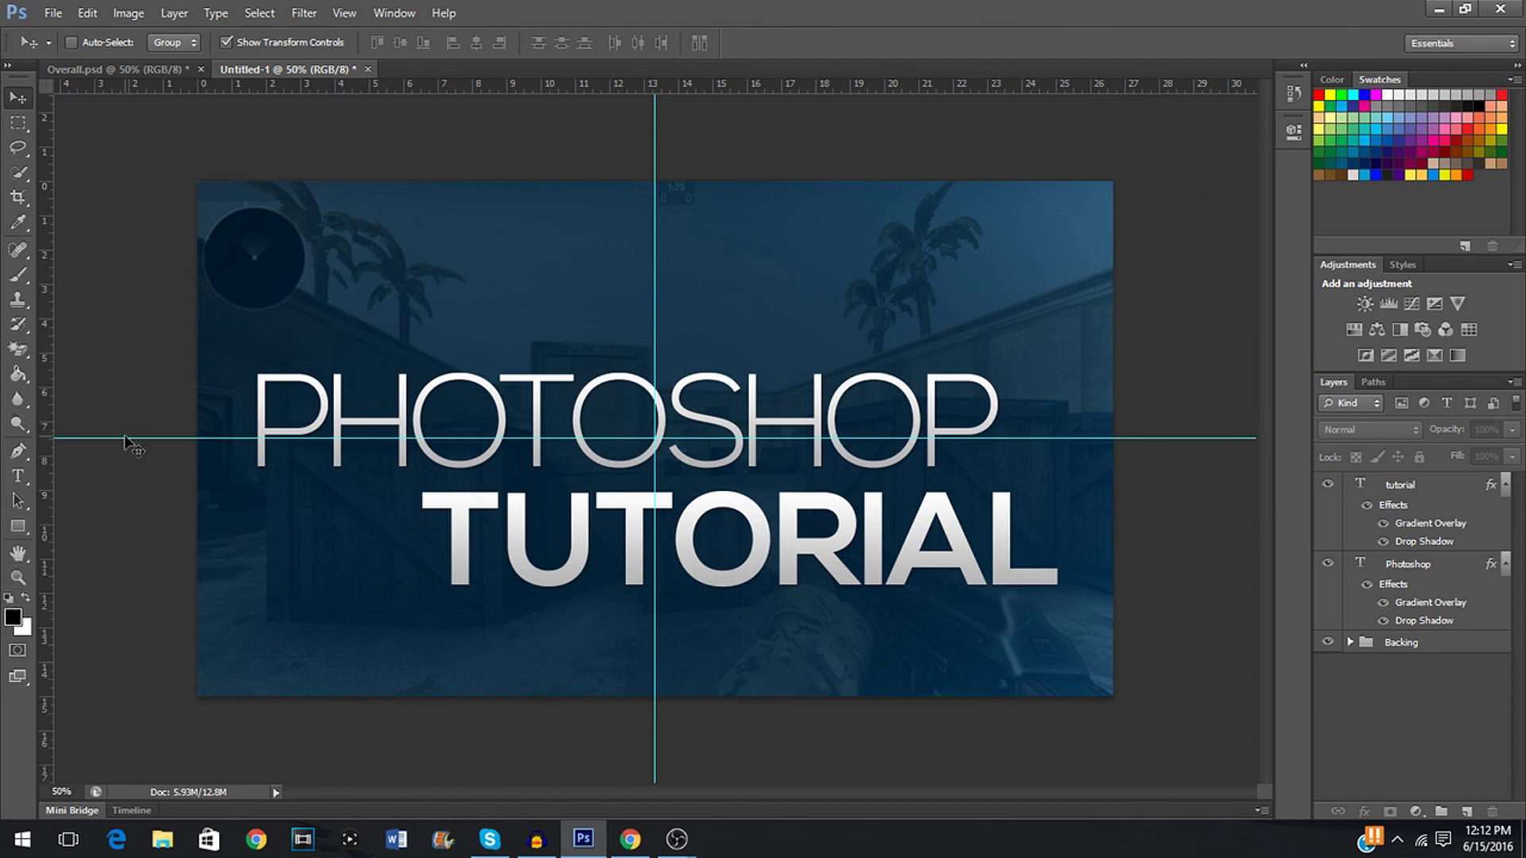
{"action": "left_click_drag", "start_coordinate": [122, 438], "coordinate": [99, 48]}
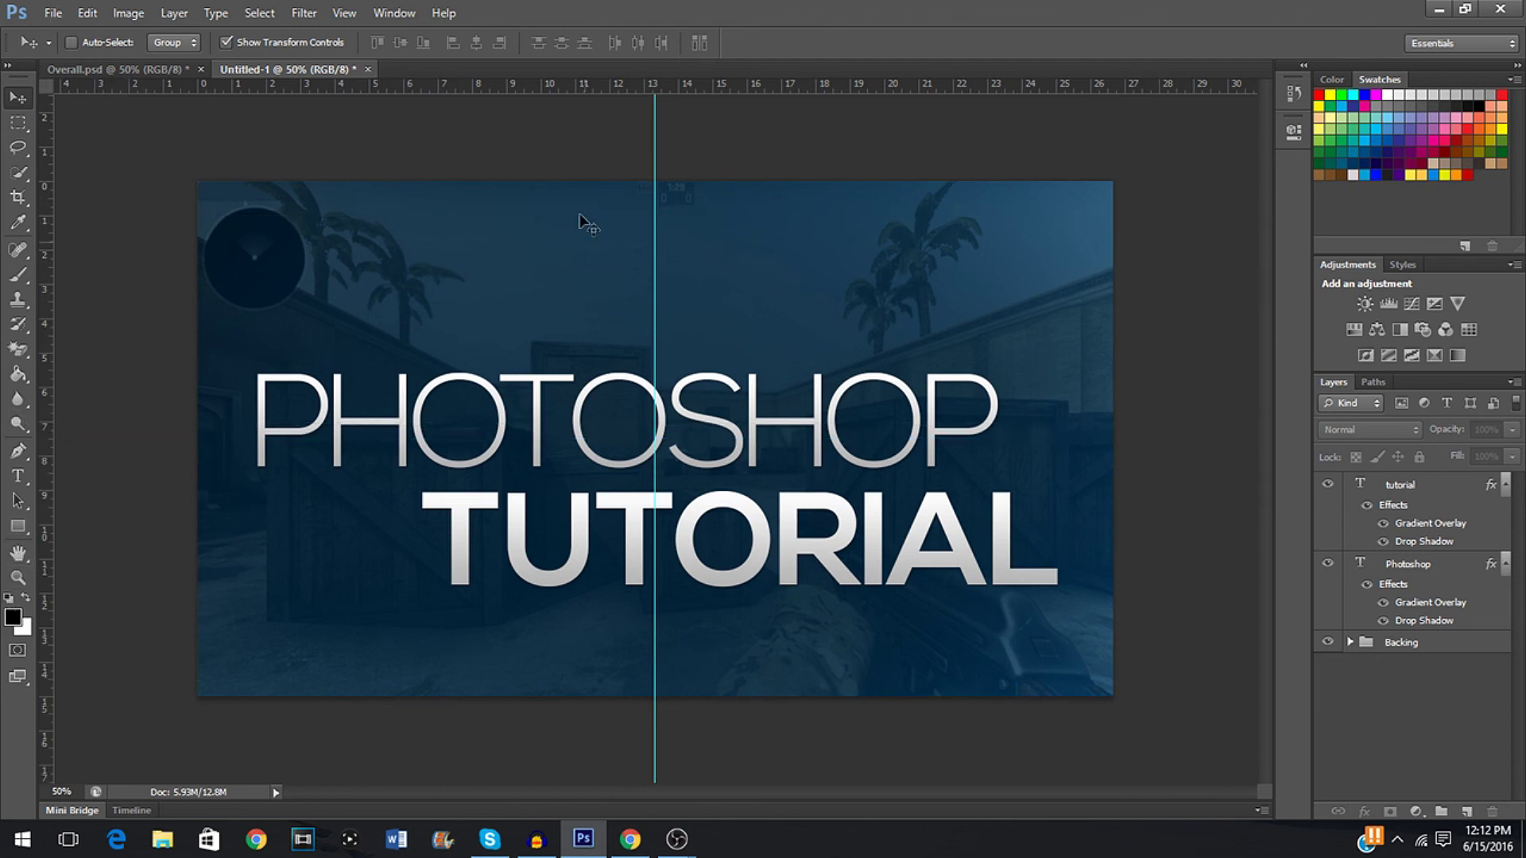
{"action": "left_click_drag", "start_coordinate": [650, 159], "coordinate": [44, 230]}
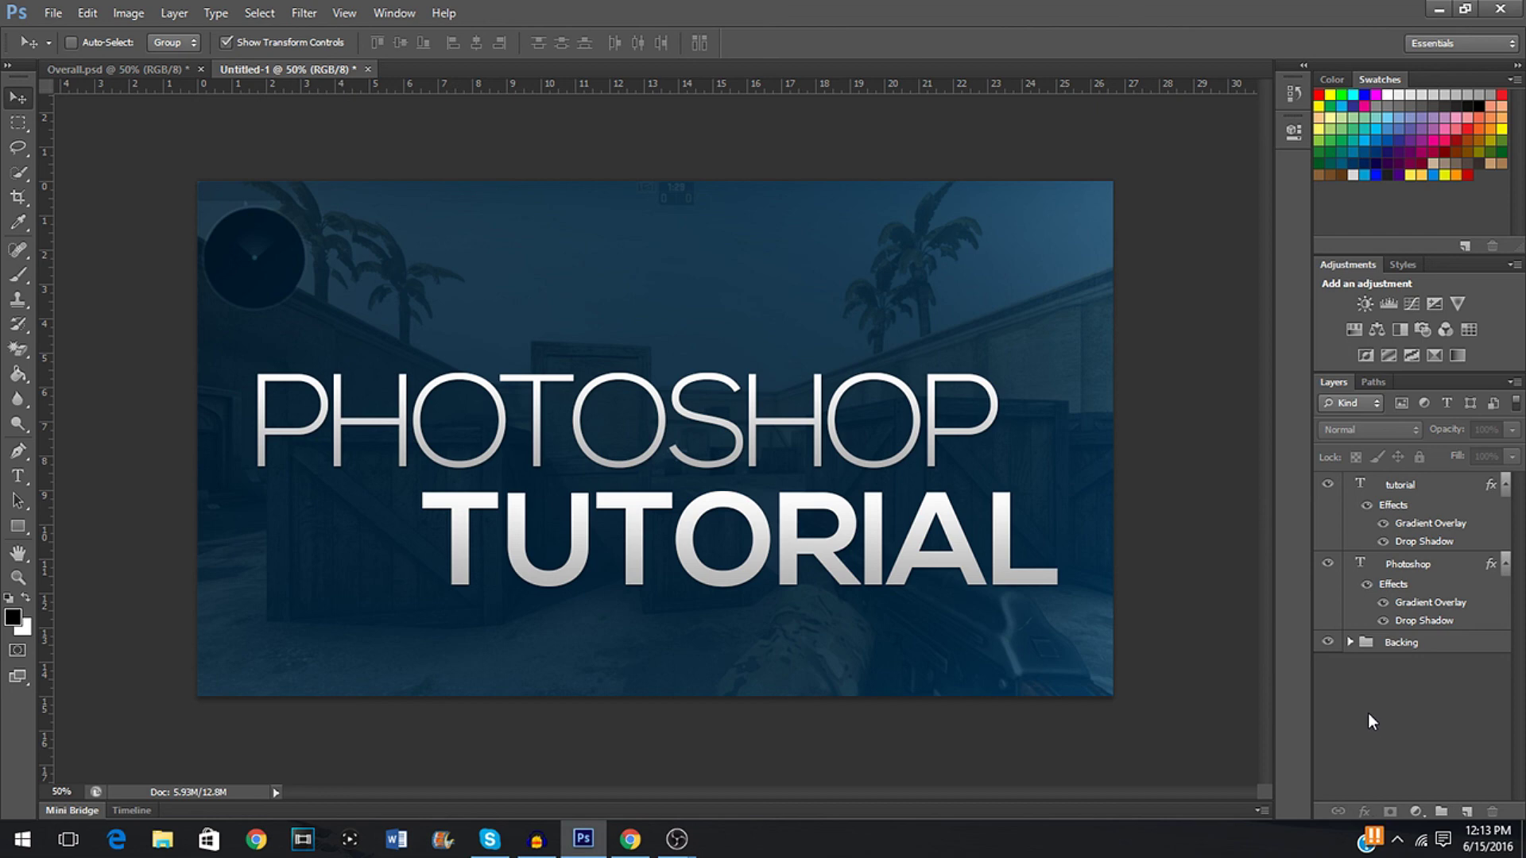
Try a dark red text colour on the whole PHOTOSHOP text, restore its original white and deselect the layer
{"action": "left_click", "coordinate": [1420, 566]}
{"action": "key", "text": "t"}
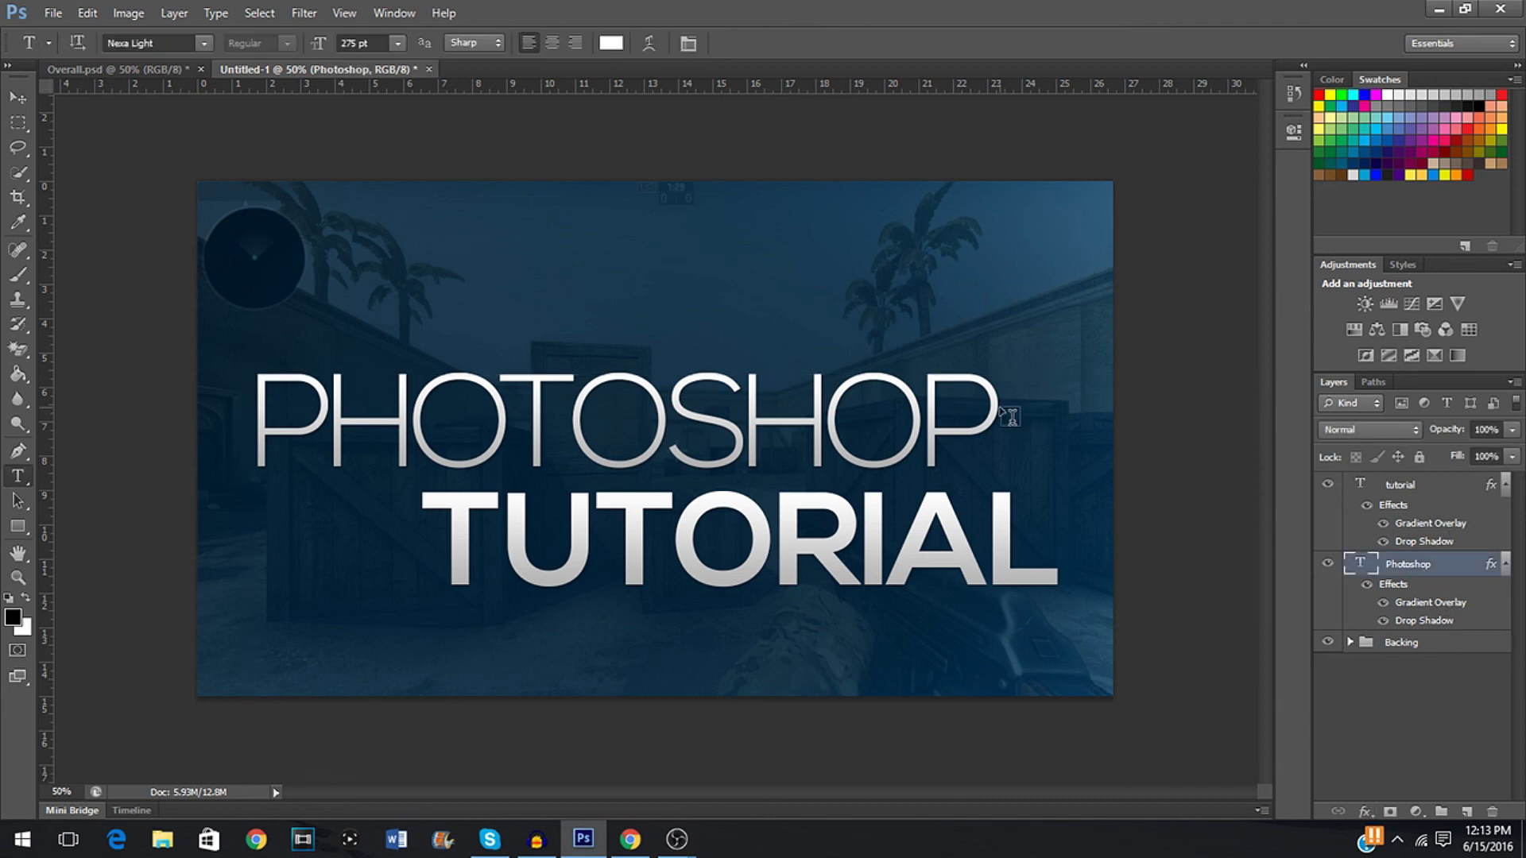
{"action": "left_click", "coordinate": [994, 407]}
{"action": "left_click_drag", "start_coordinate": [1418, 564], "coordinate": [1448, 631]}
{"action": "left_click", "coordinate": [1444, 747]}
{"action": "left_click", "coordinate": [1405, 564]}
{"action": "left_click_drag", "start_coordinate": [963, 406], "coordinate": [906, 12]}
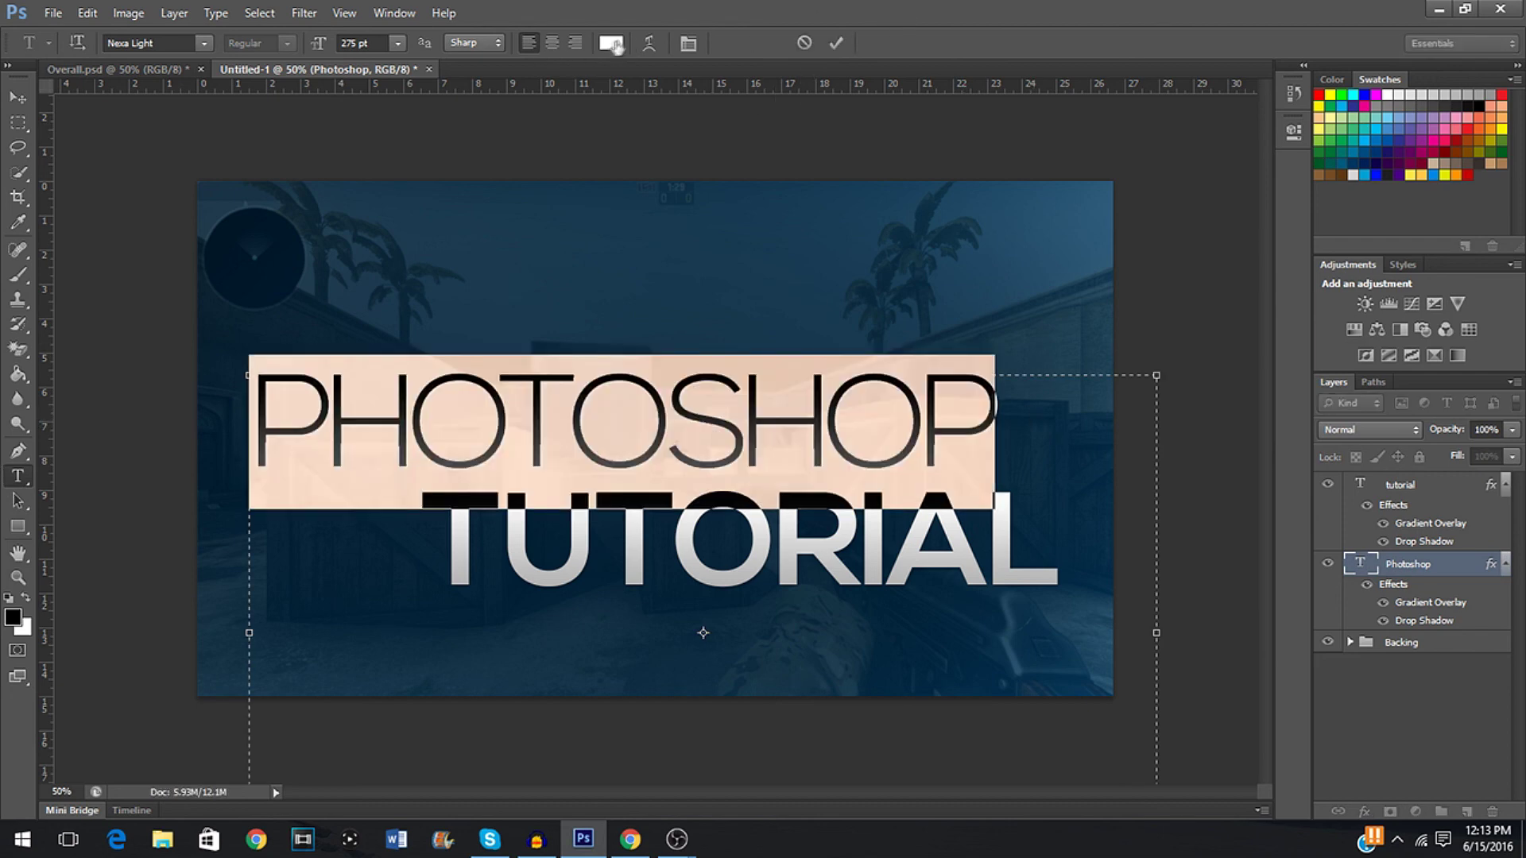
{"action": "left_click", "coordinate": [611, 43]}
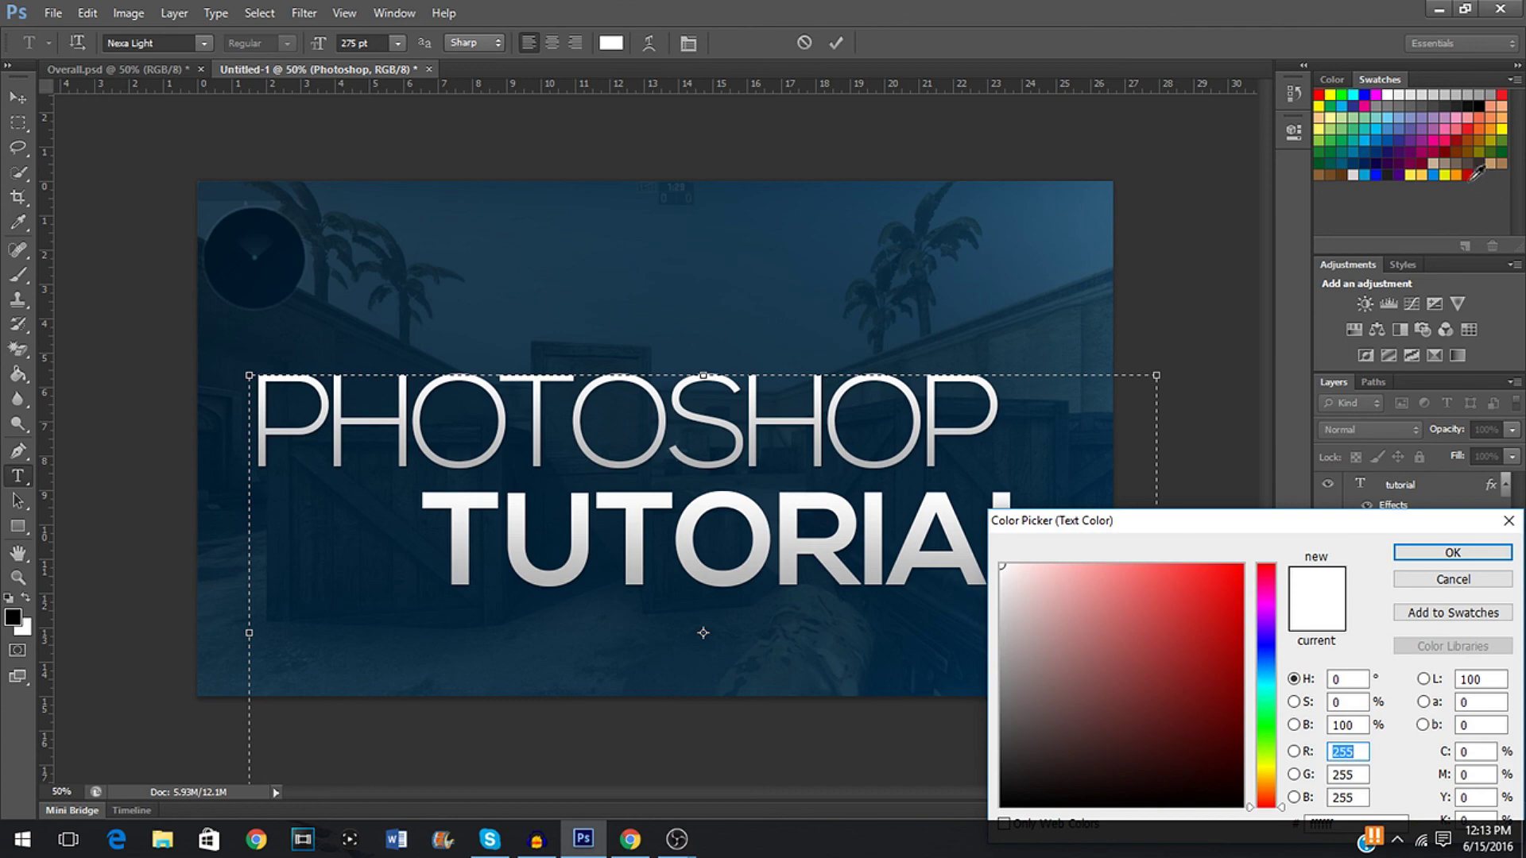
{"action": "left_click", "coordinate": [1469, 175]}
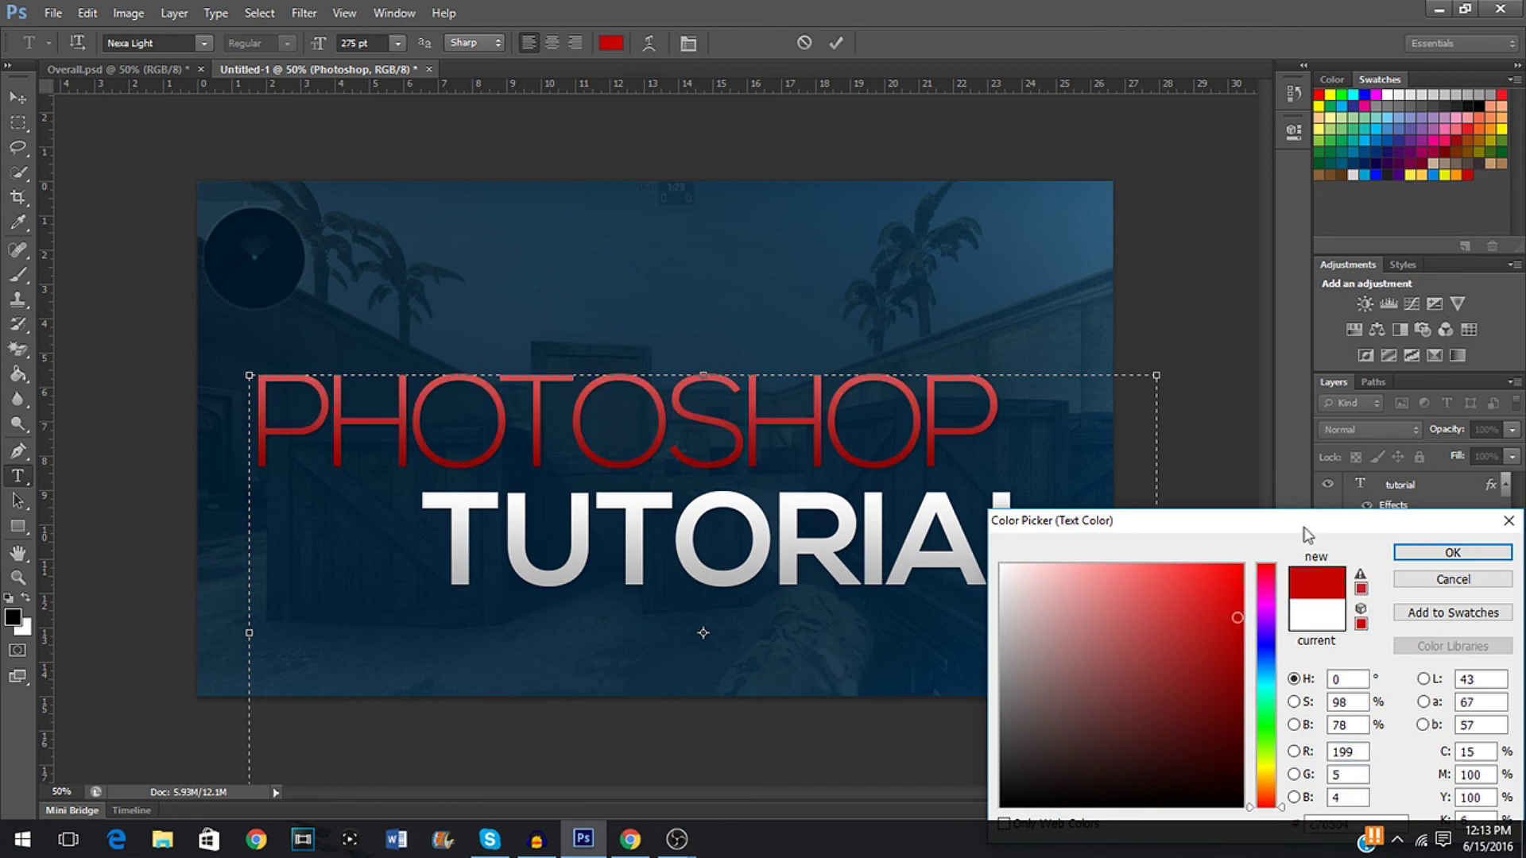
{"action": "left_click_drag", "start_coordinate": [1279, 537], "coordinate": [1117, 235]}
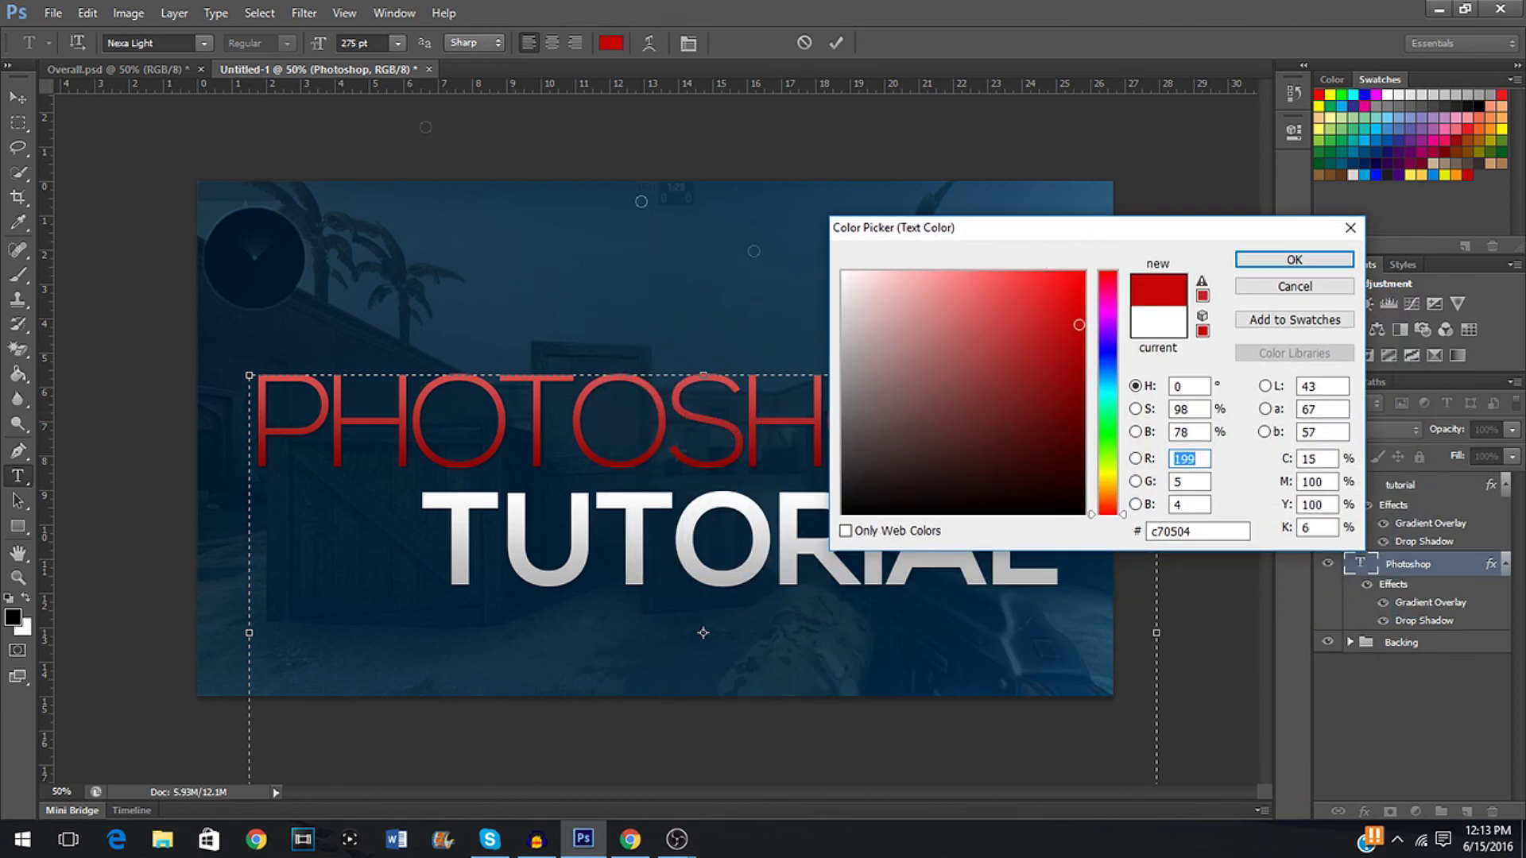
{"action": "left_click", "coordinate": [1157, 325]}
{"action": "left_click", "coordinate": [1294, 259]}
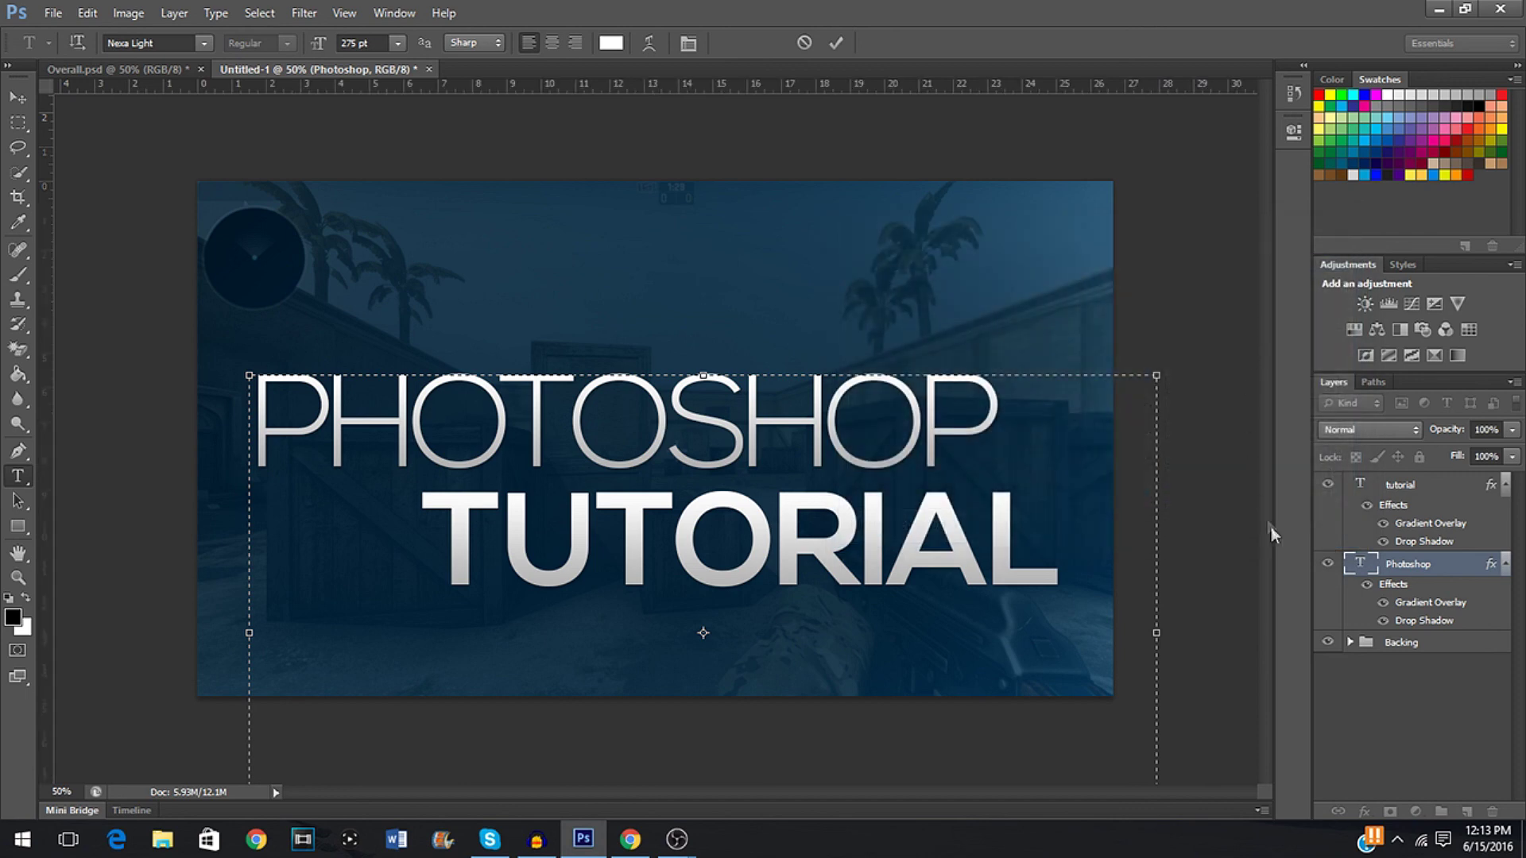
{"action": "left_click", "coordinate": [1413, 690]}
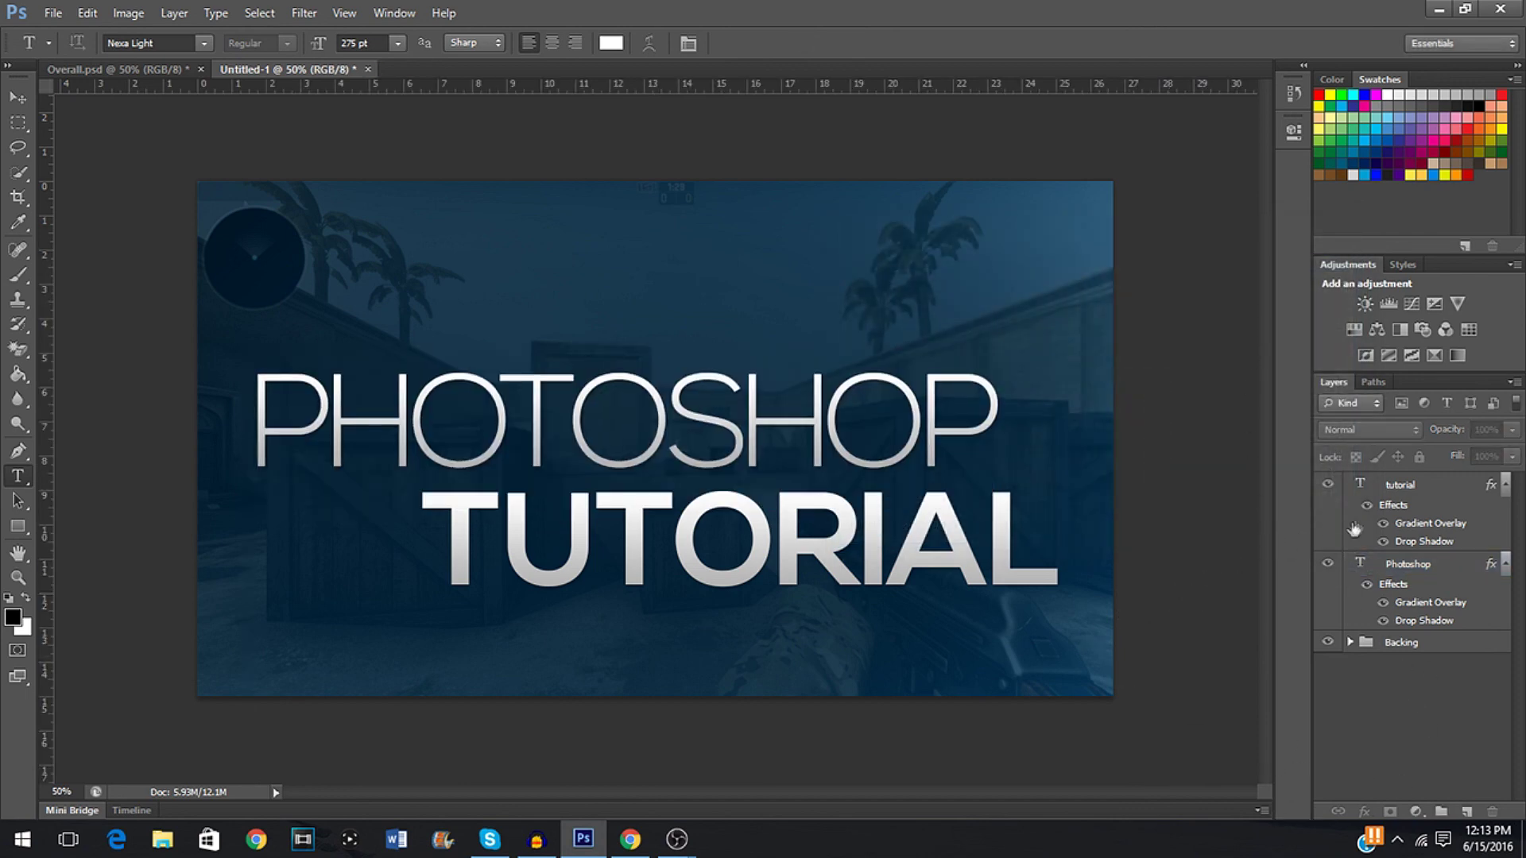
Select the whole TUTORIAL text and set its colour to bright red with an R value of 255
{"action": "left_click", "coordinate": [1443, 495]}
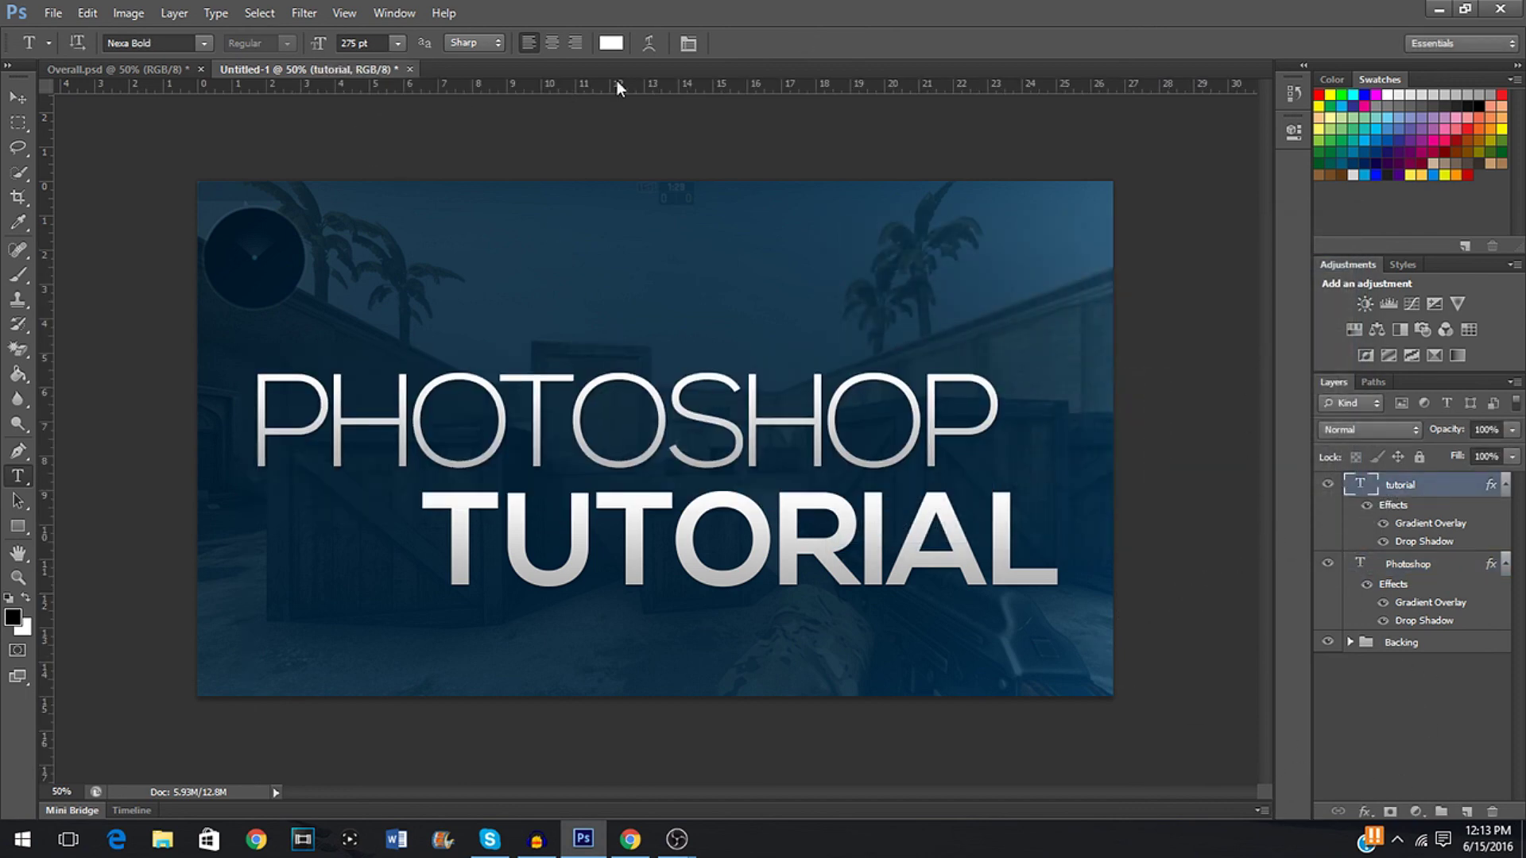
{"action": "left_click", "coordinate": [1005, 556]}
{"action": "key", "text": "ctrl+a"}
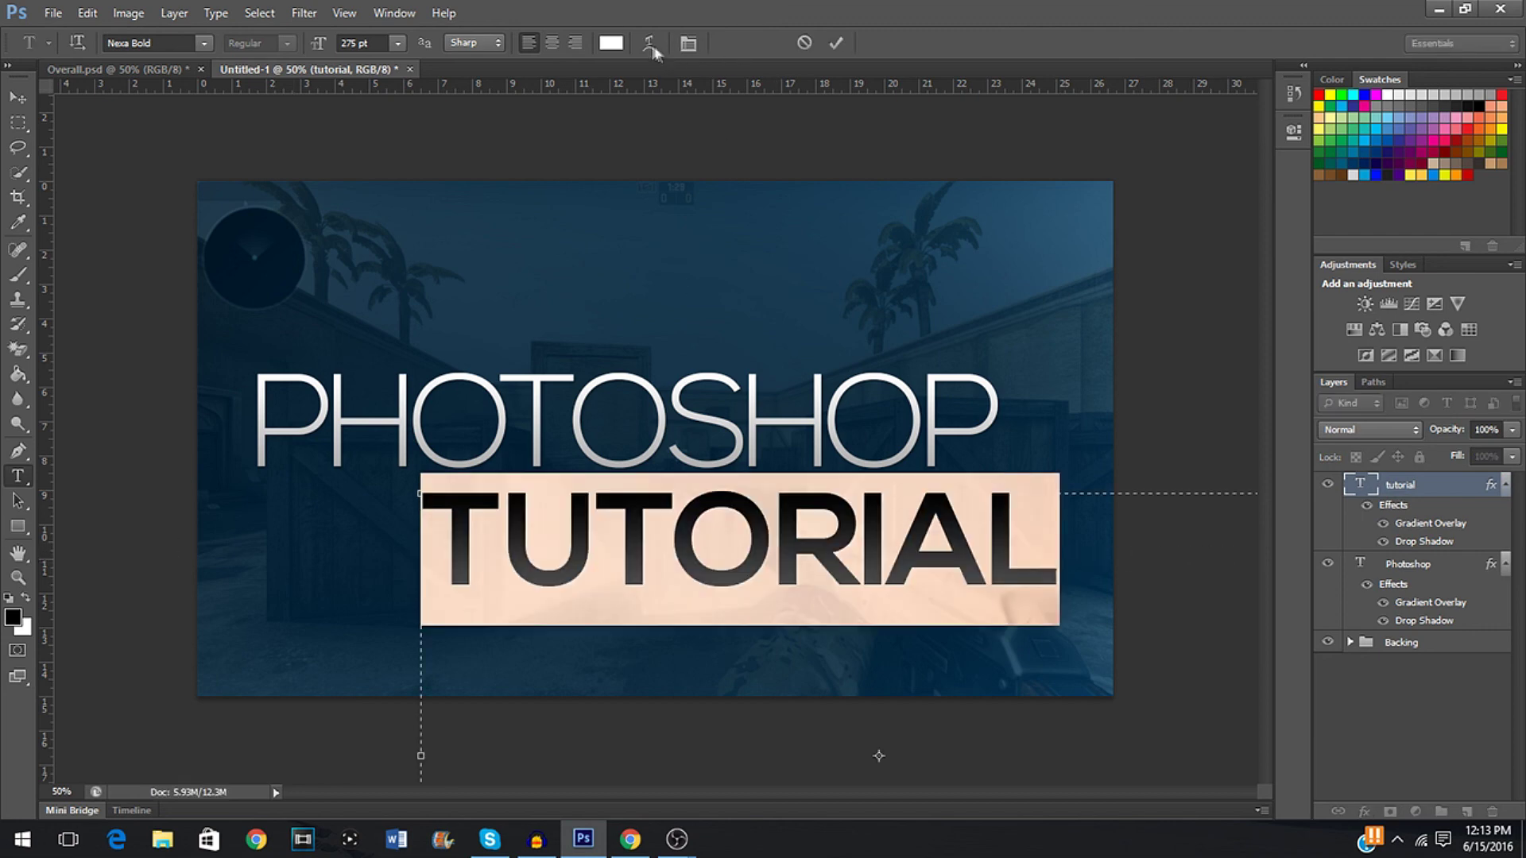
{"action": "left_click", "coordinate": [611, 43]}
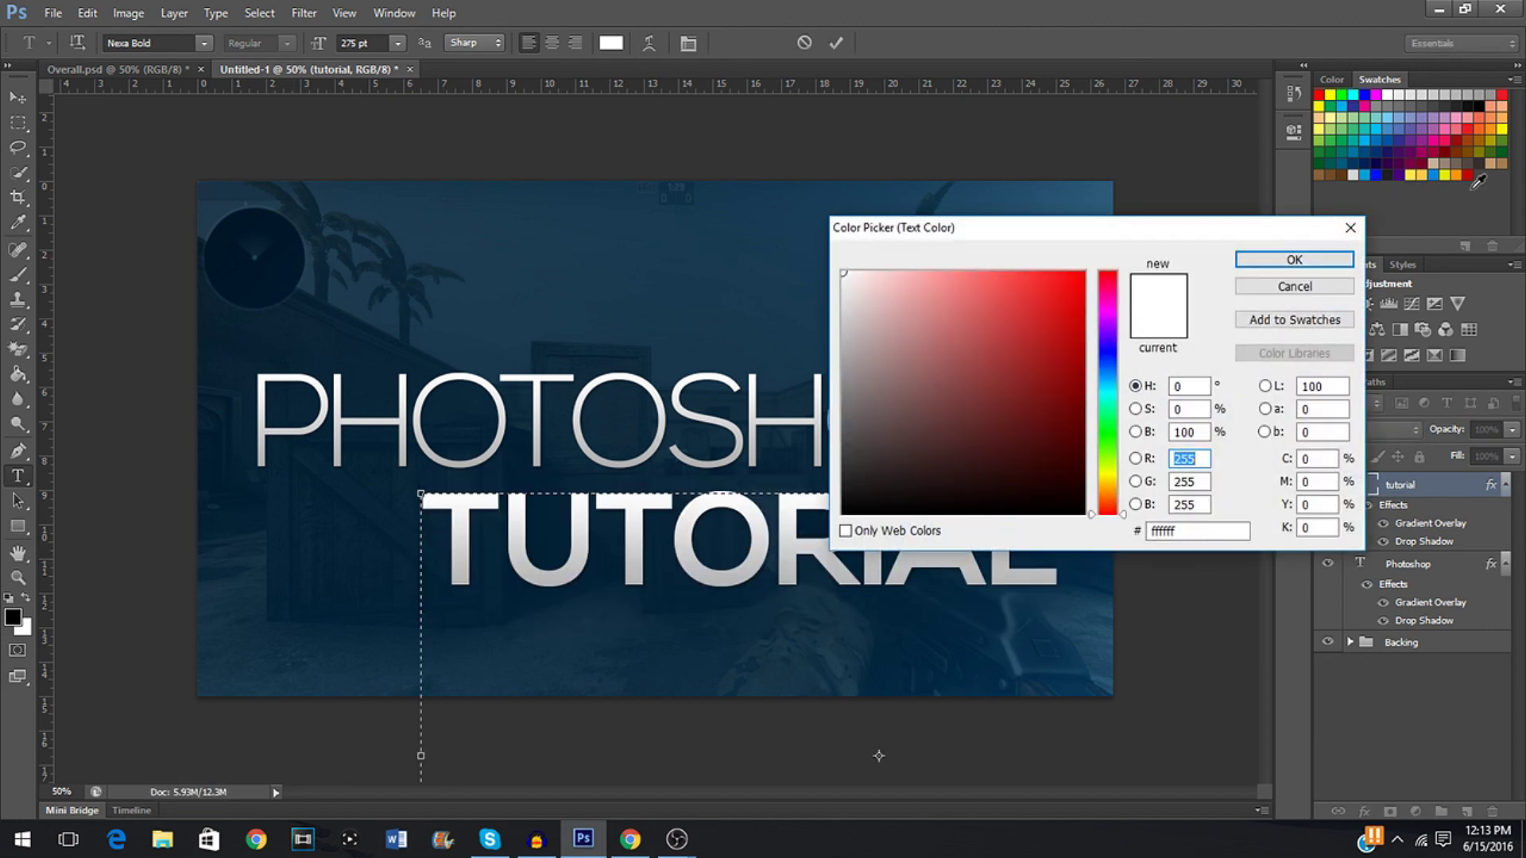
{"action": "left_click", "coordinate": [1470, 174]}
{"action": "left_click_drag", "start_coordinate": [1214, 225], "coordinate": [1292, 216]}
{"action": "left_click", "coordinate": [1161, 332]}
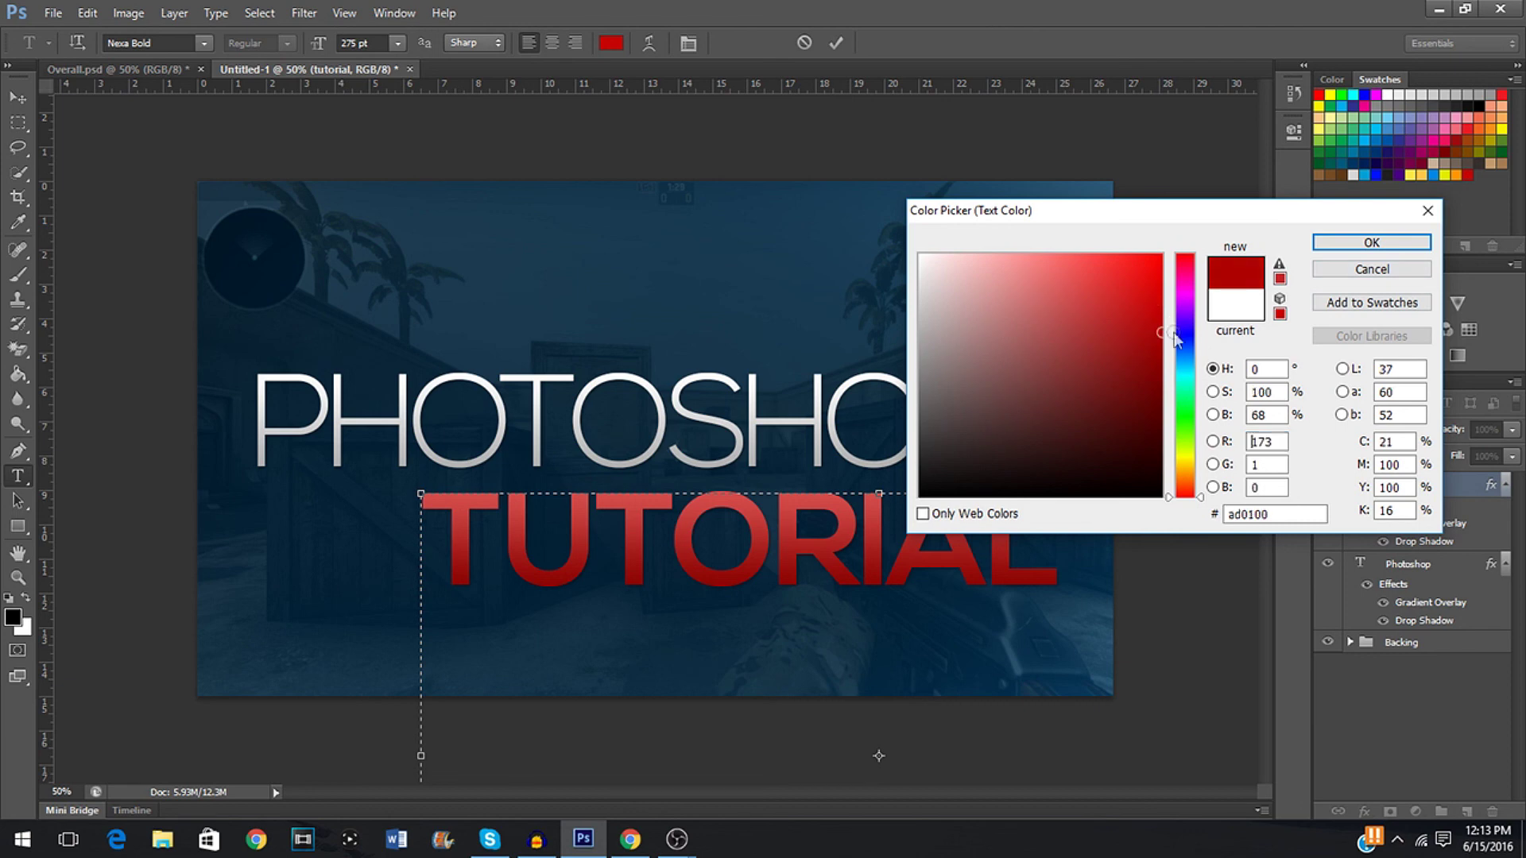
{"action": "type", "text": "255"}
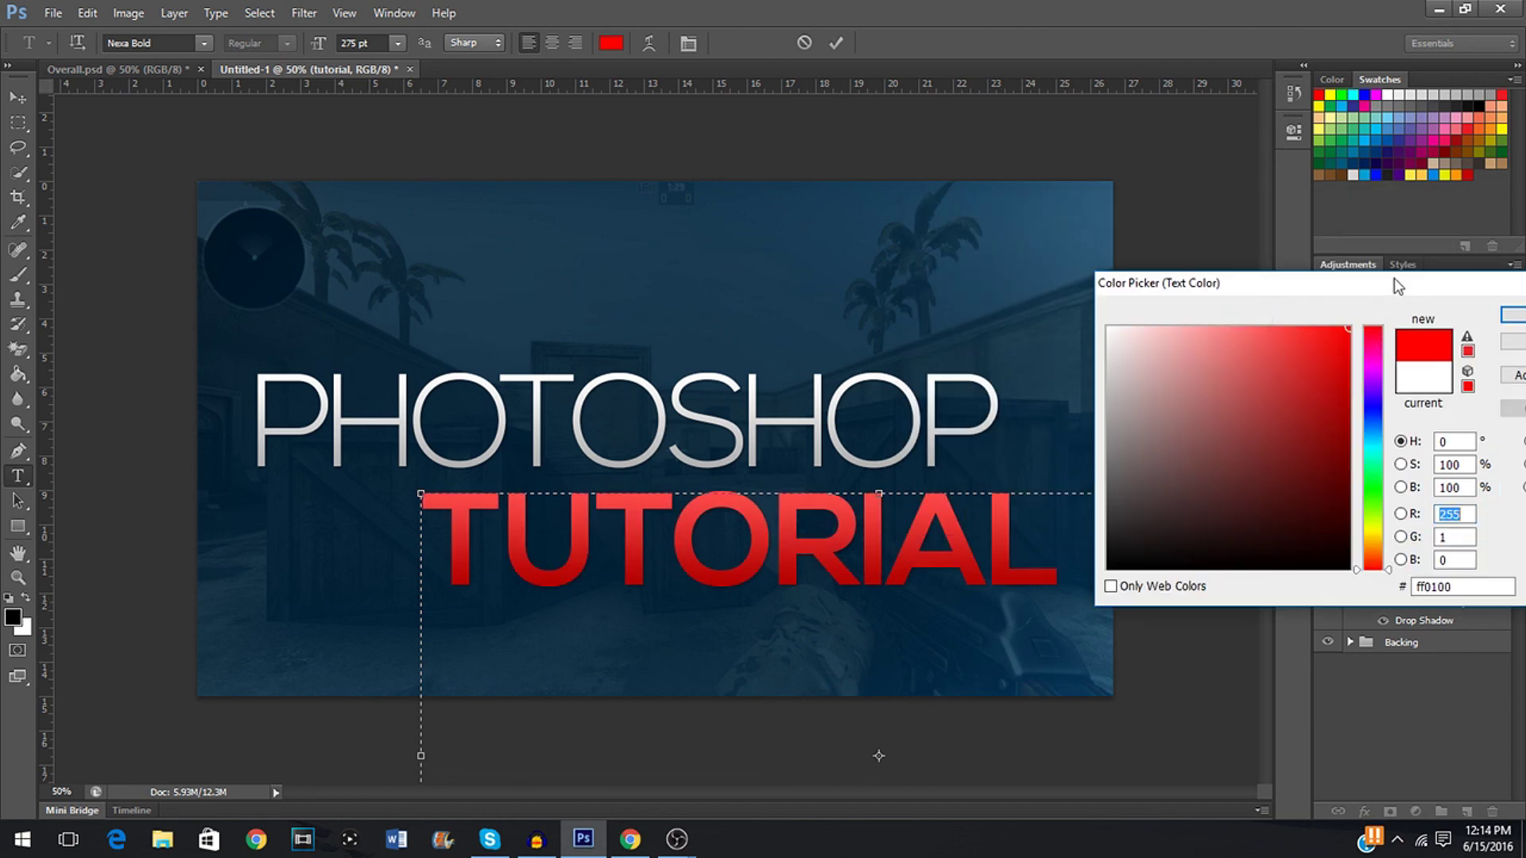
Shift the TUTORIAL text colour to hot pink ff0060, accept it and deselect the layer
{"action": "left_click", "coordinate": [1355, 348]}
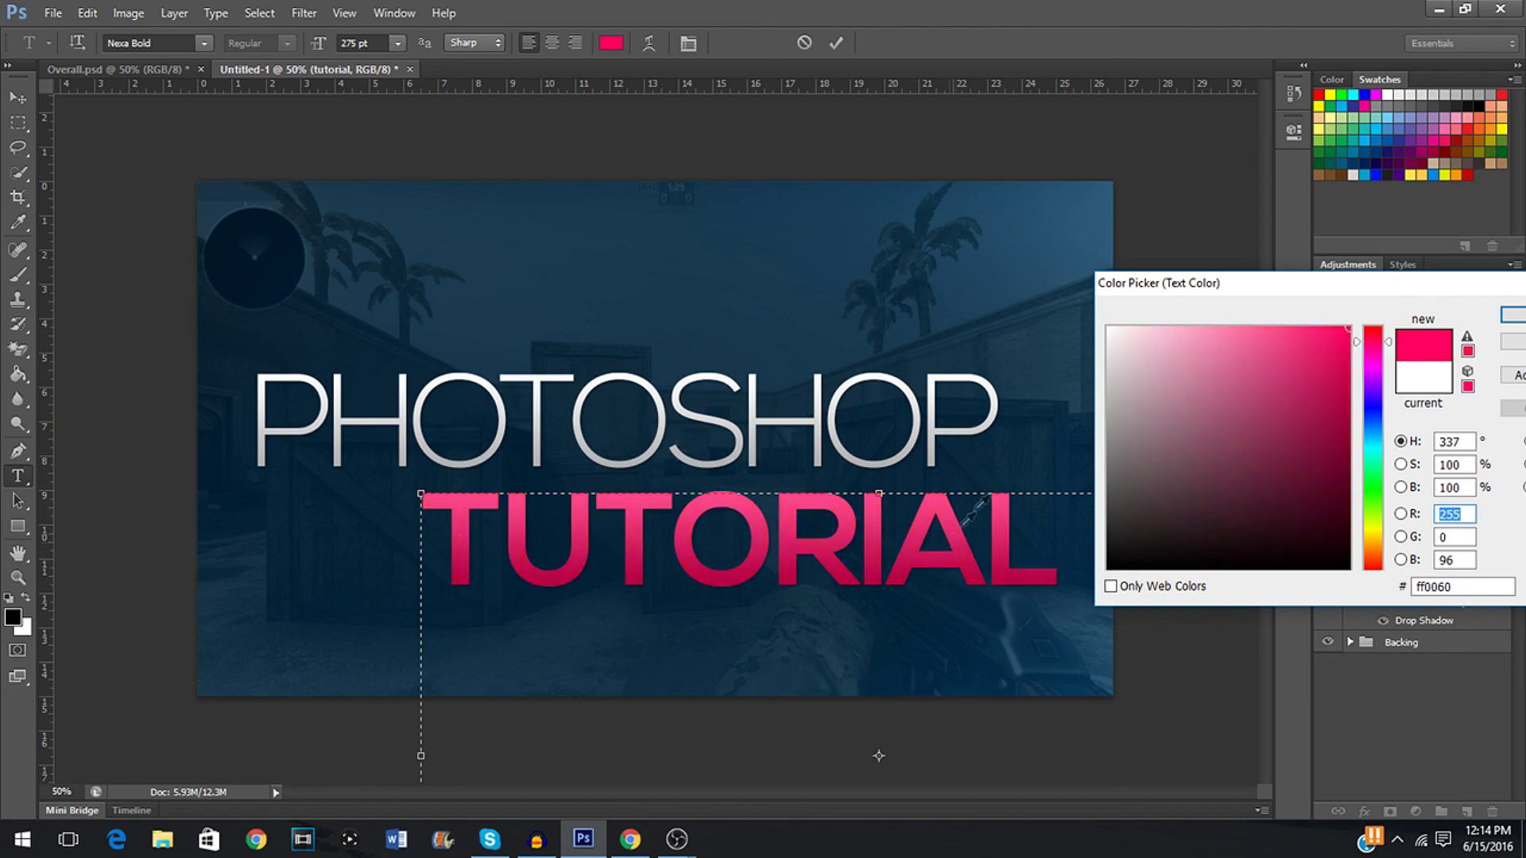
{"action": "left_click_drag", "start_coordinate": [1389, 291], "coordinate": [922, 117]}
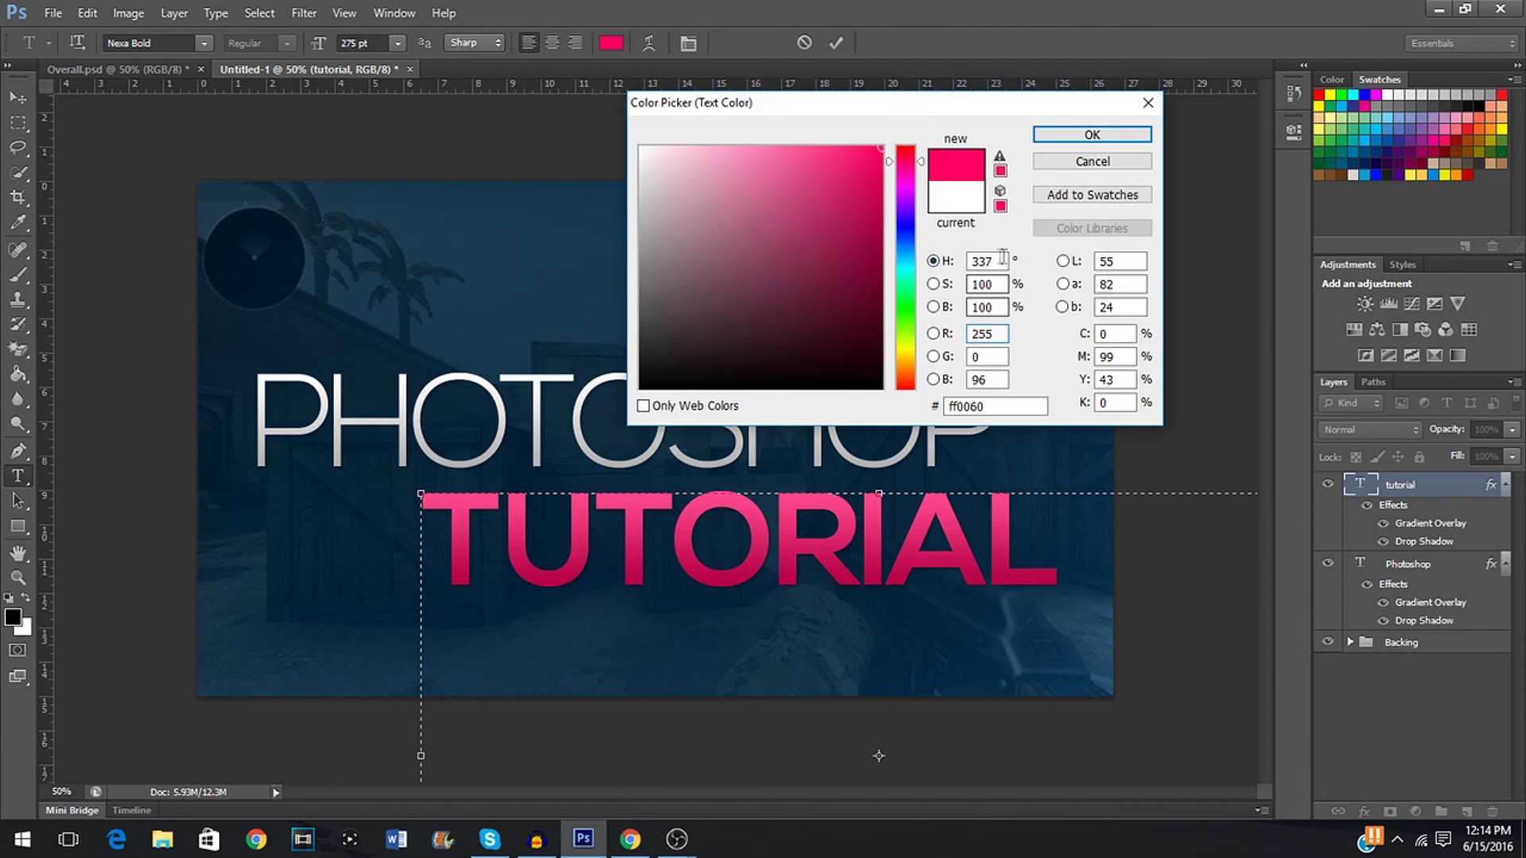
{"action": "key", "text": "Tab"}
{"action": "key", "text": "Tab"}
{"action": "key", "text": "Tab"}
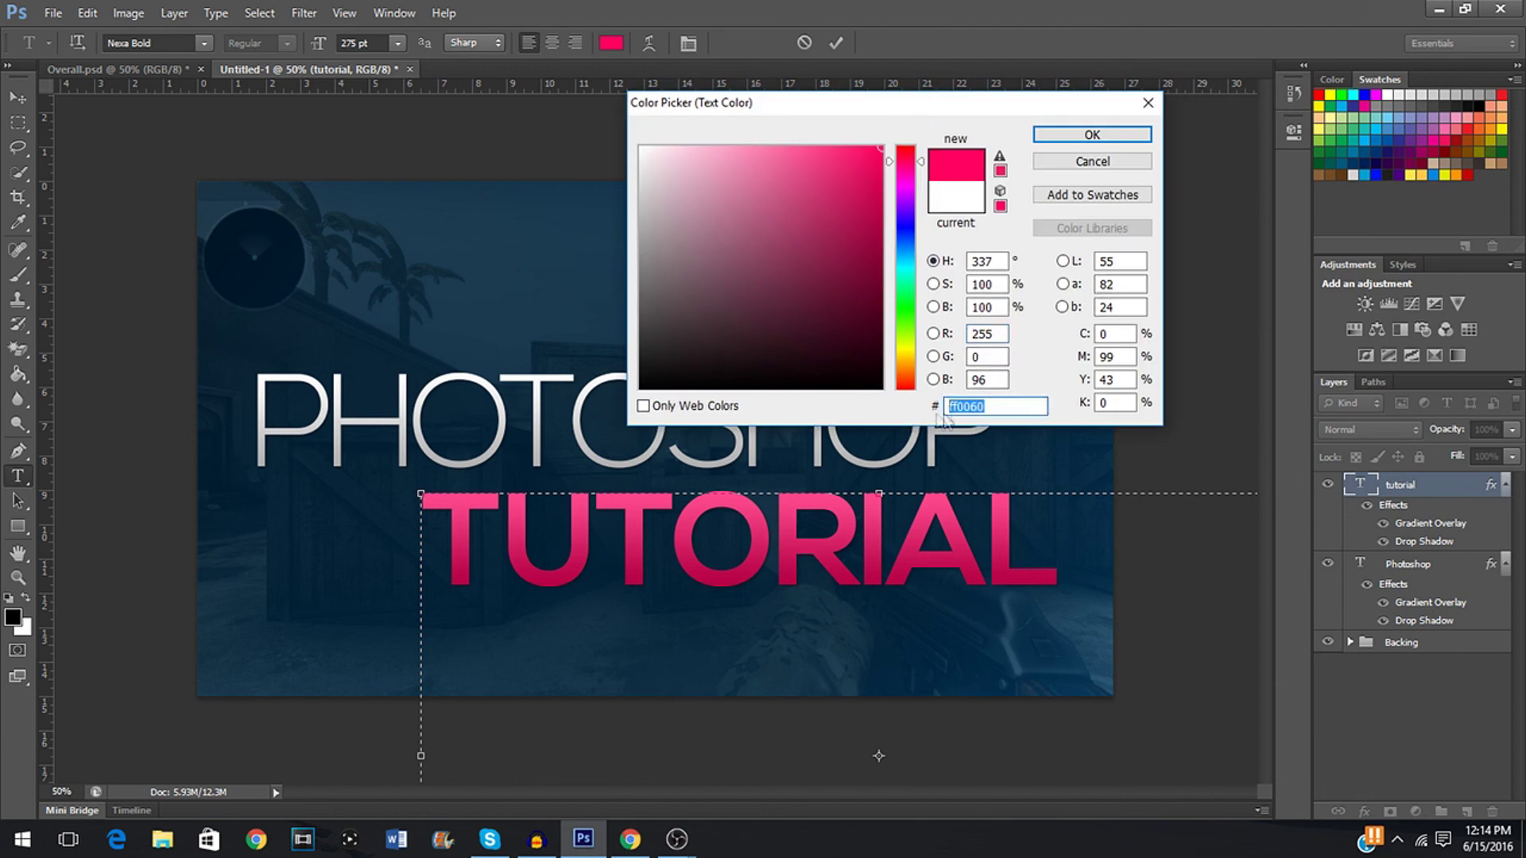
{"action": "left_click", "coordinate": [1087, 135]}
{"action": "left_click", "coordinate": [1386, 722]}
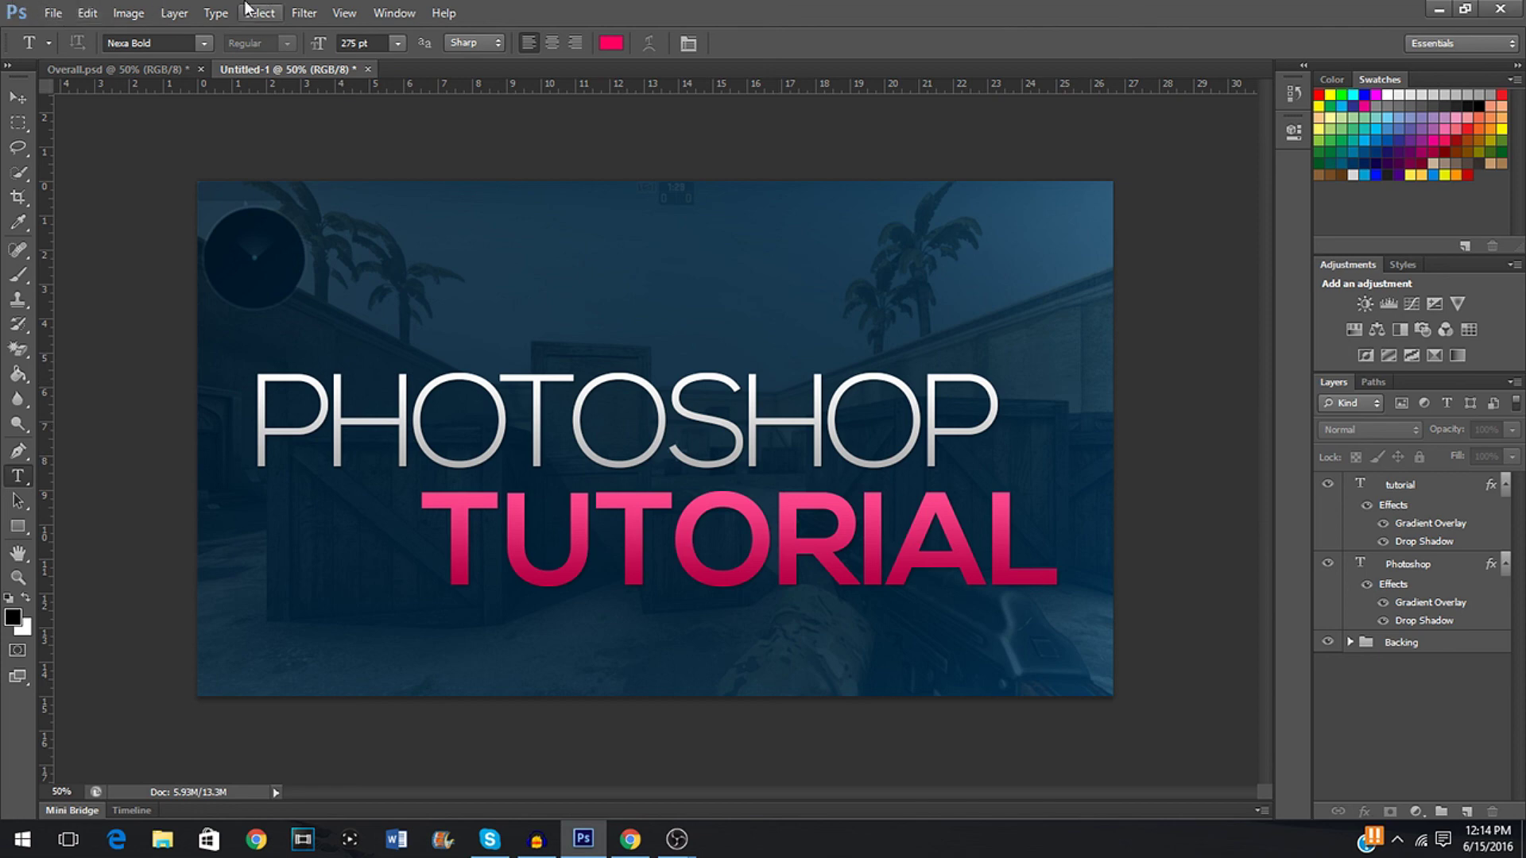
Place Orbit.png from the Team Logos folder inside the desktop's GFX folder onto the canvas at its default size
{"action": "left_click", "coordinate": [53, 13]}
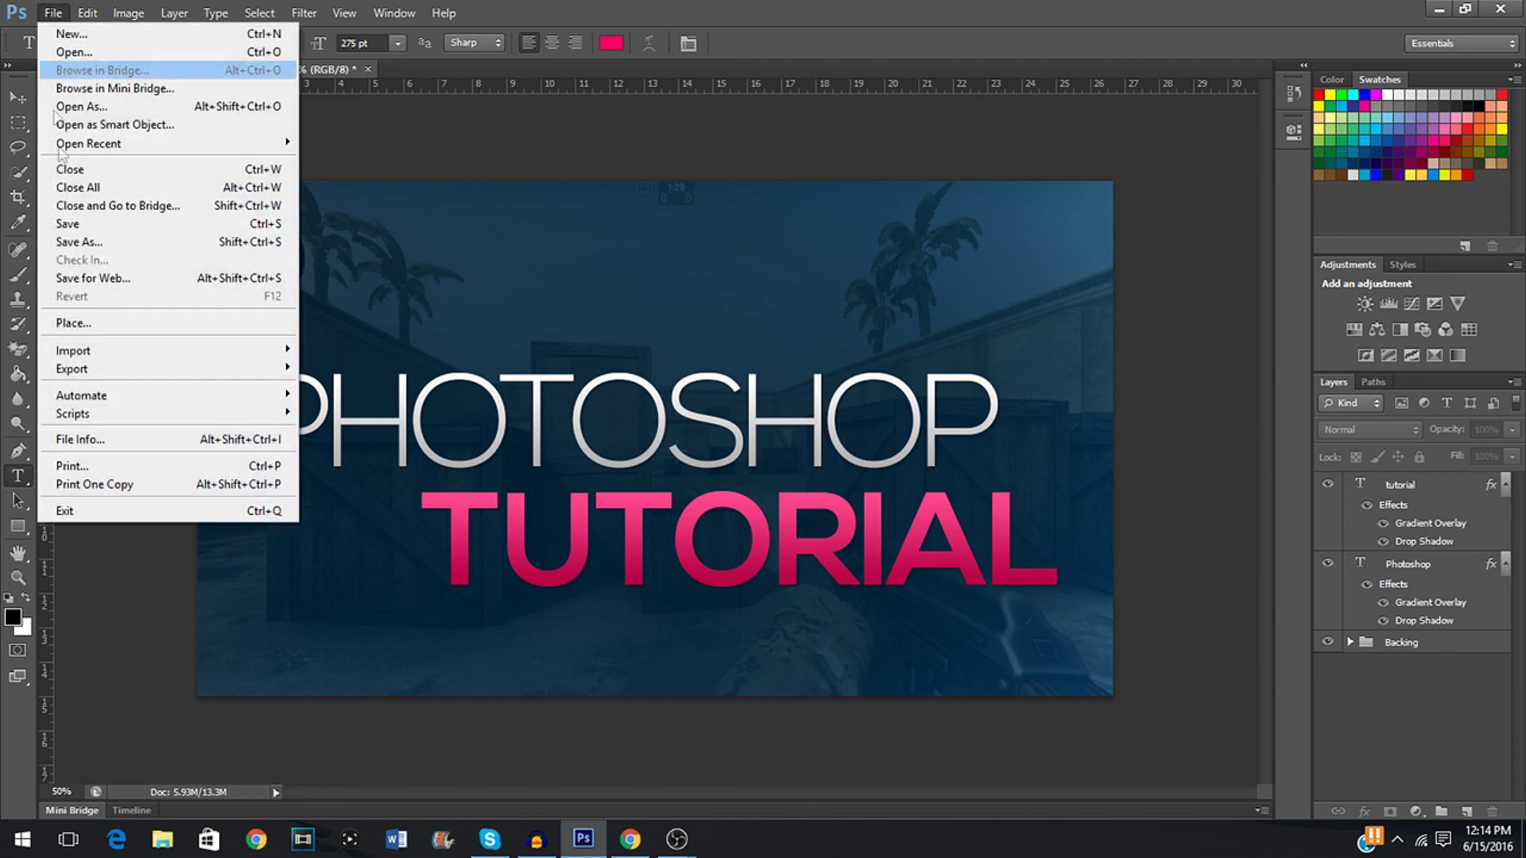
{"action": "left_click", "coordinate": [71, 323]}
{"action": "left_click", "coordinate": [546, 305]}
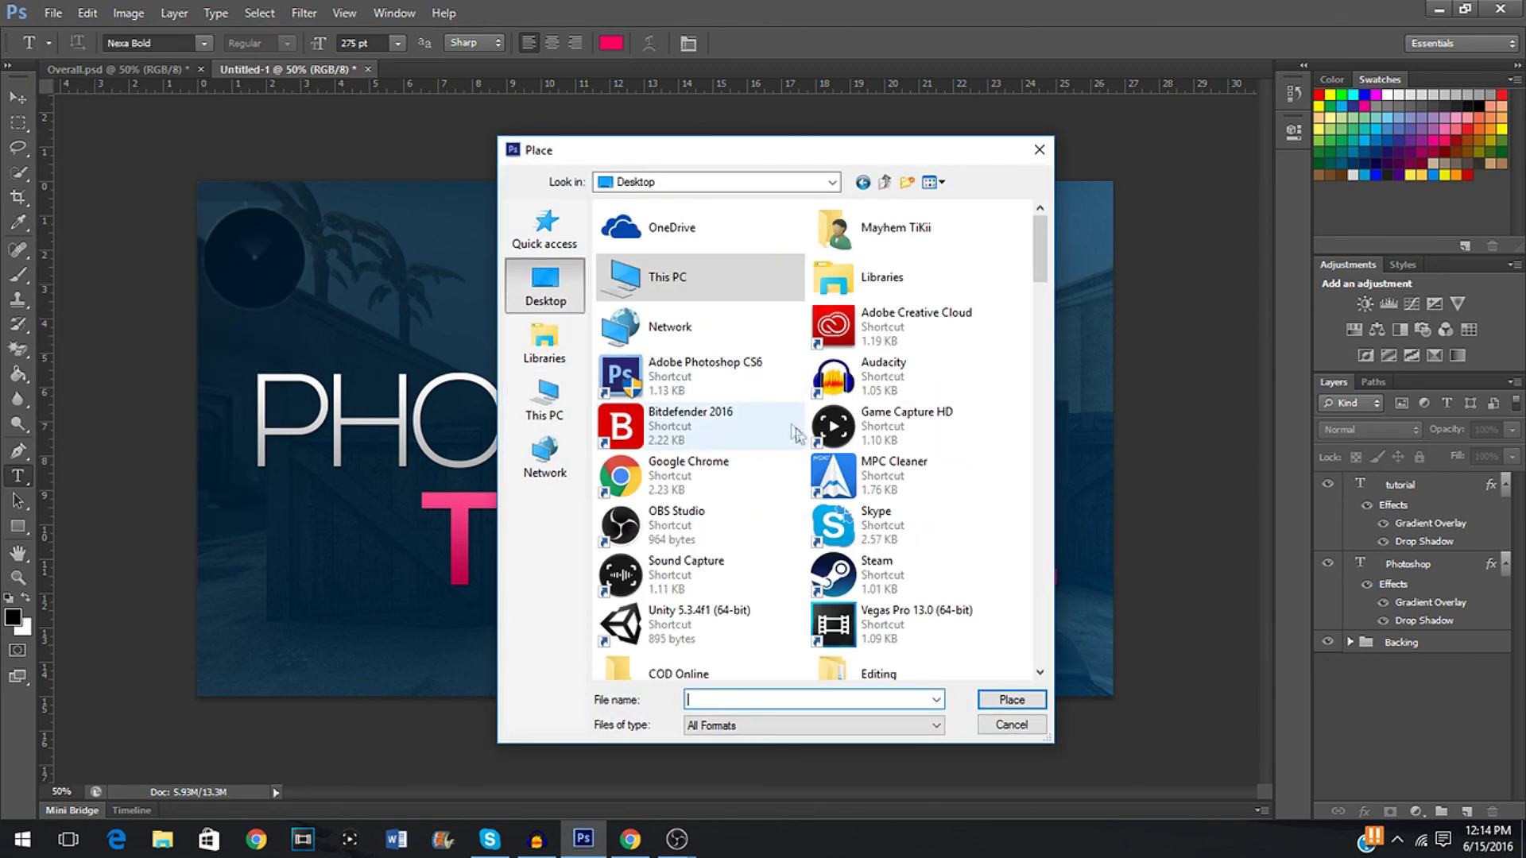
{"action": "scroll", "coordinate": [747, 477], "scroll_direction": "down", "scroll_amount": 5}
{"action": "double_click", "coordinate": [664, 565]}
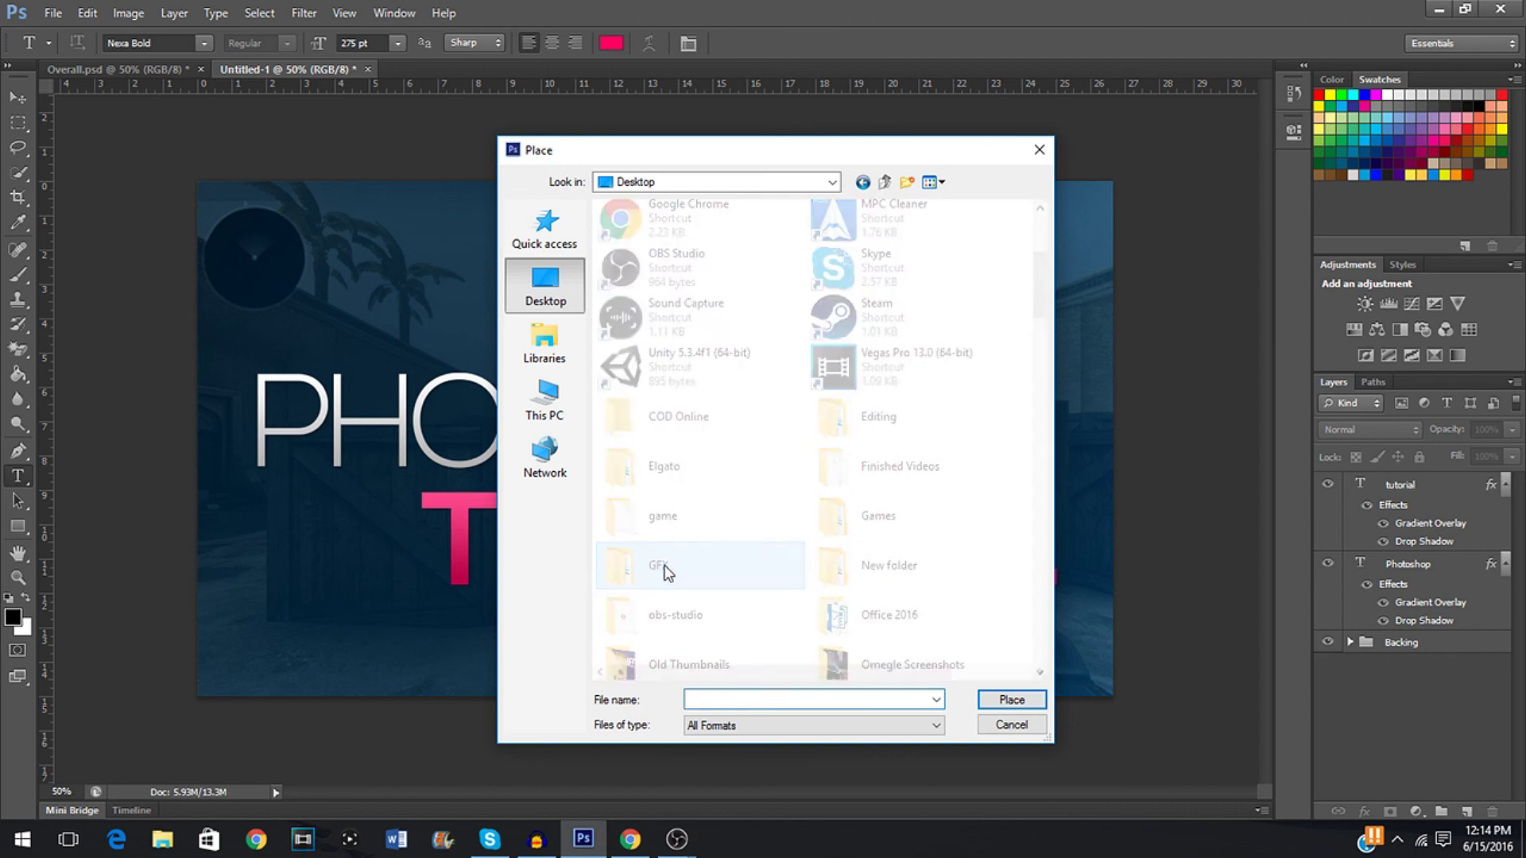
{"action": "double_click", "coordinate": [701, 312]}
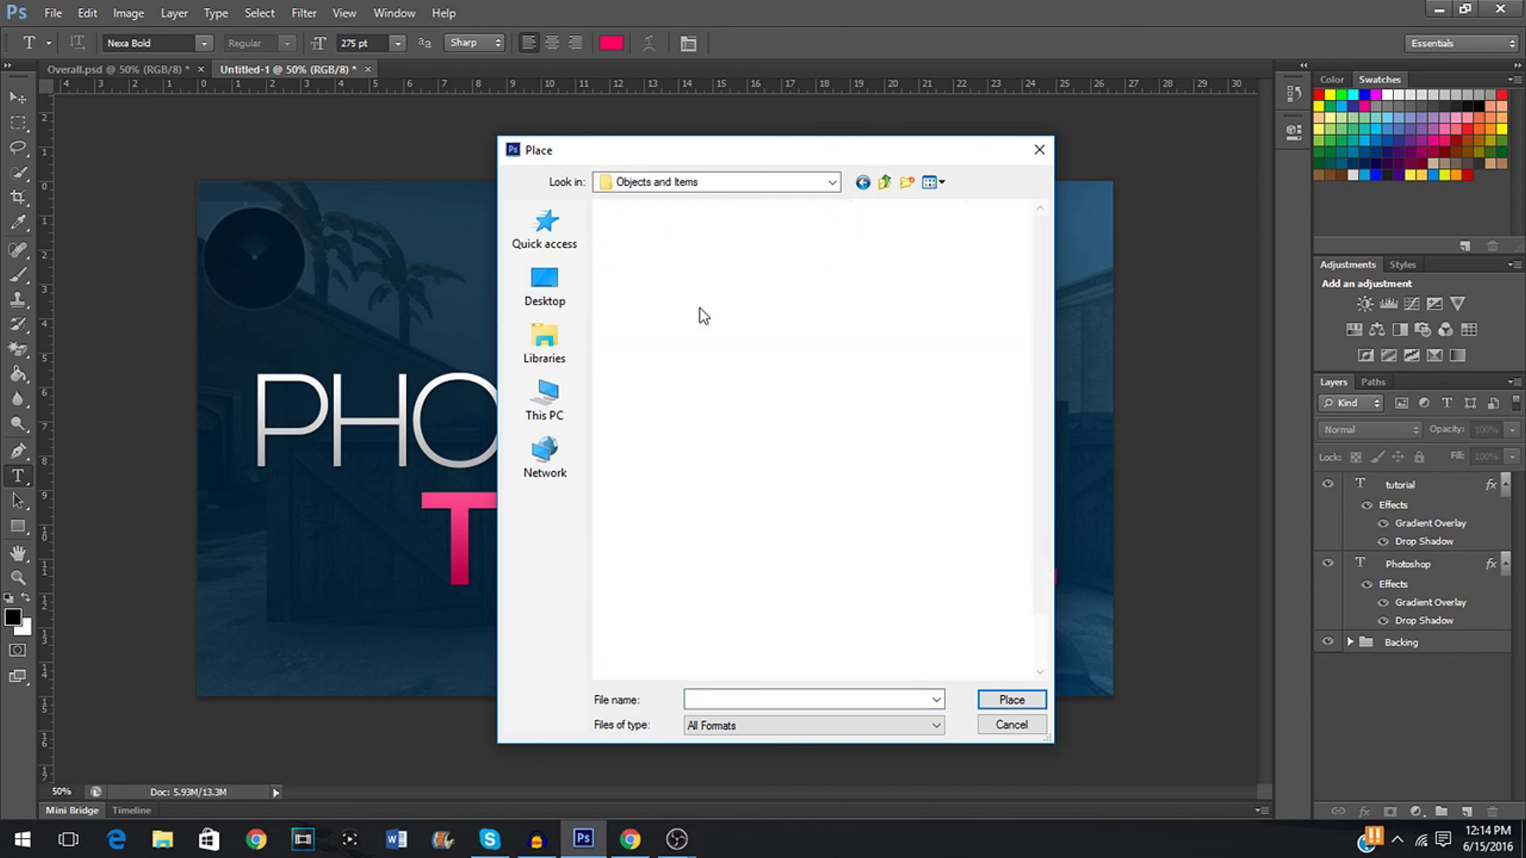
{"action": "left_click", "coordinate": [885, 183]}
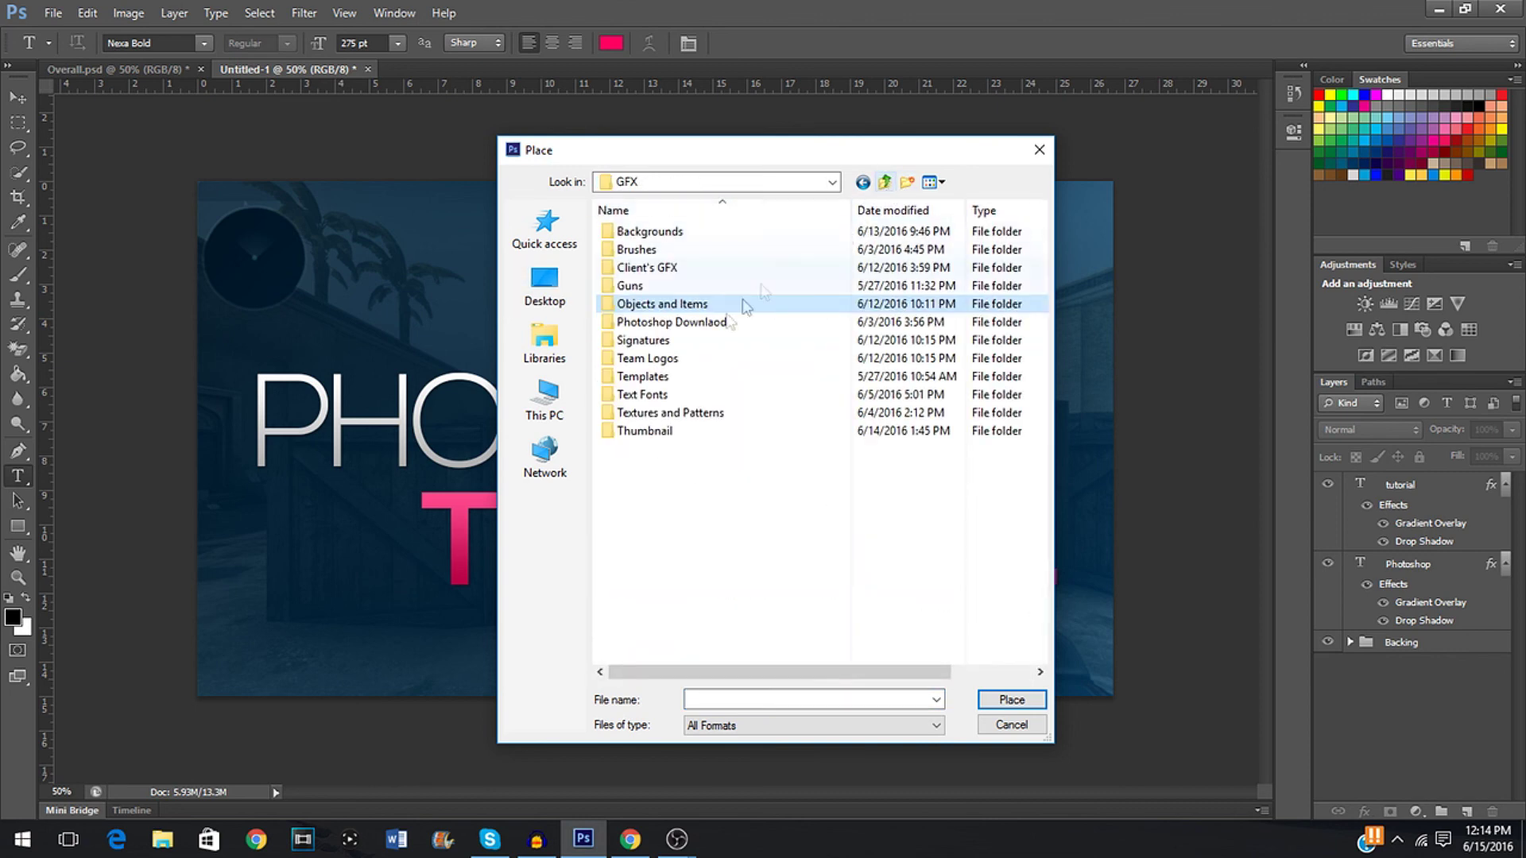
{"action": "double_click", "coordinate": [644, 366]}
{"action": "left_click", "coordinate": [945, 393]}
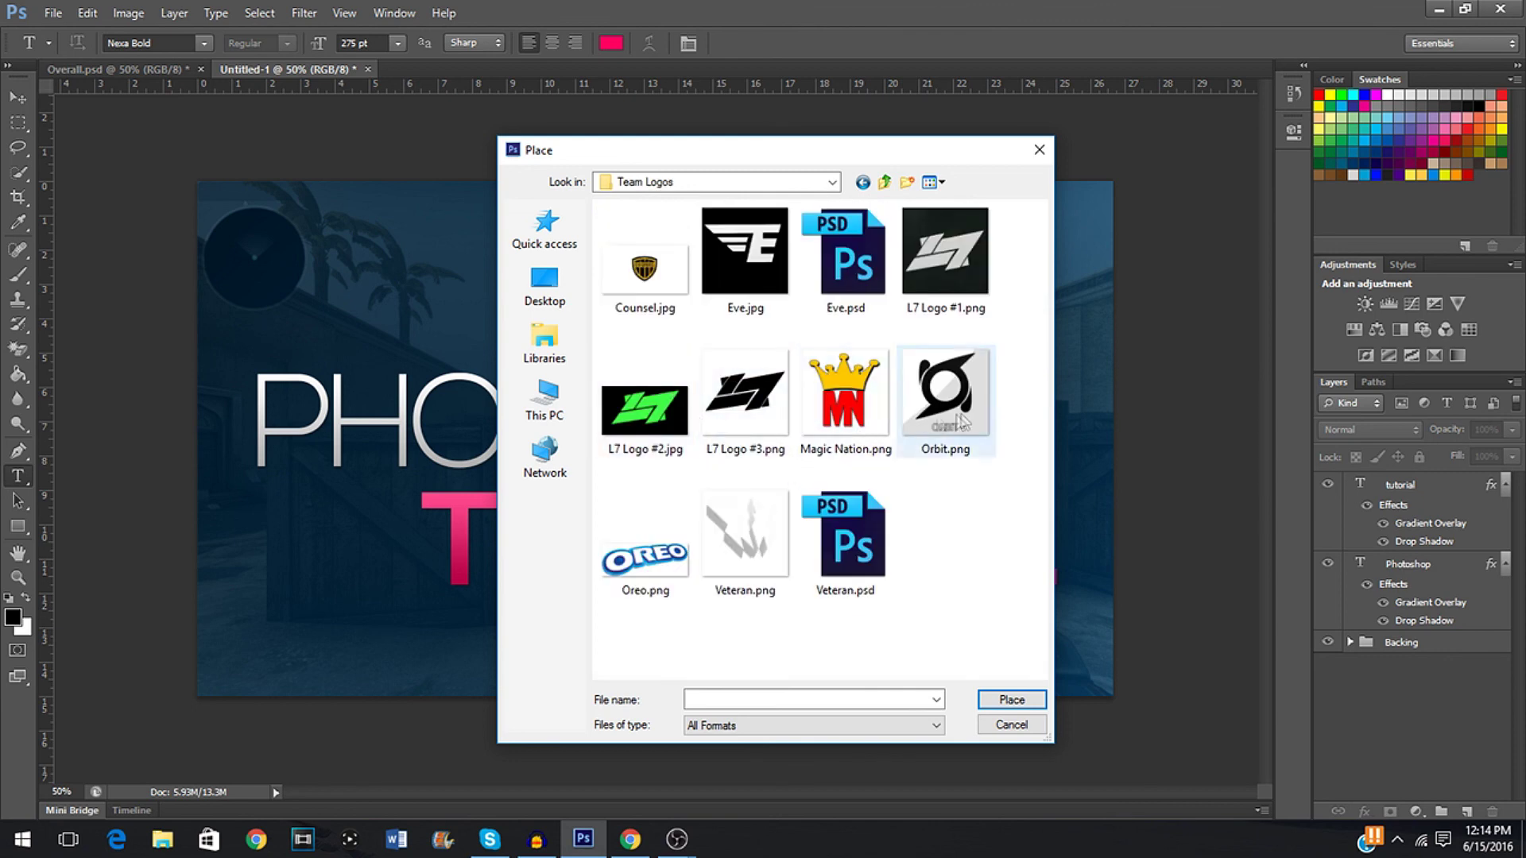
{"action": "left_click", "coordinate": [1012, 699]}
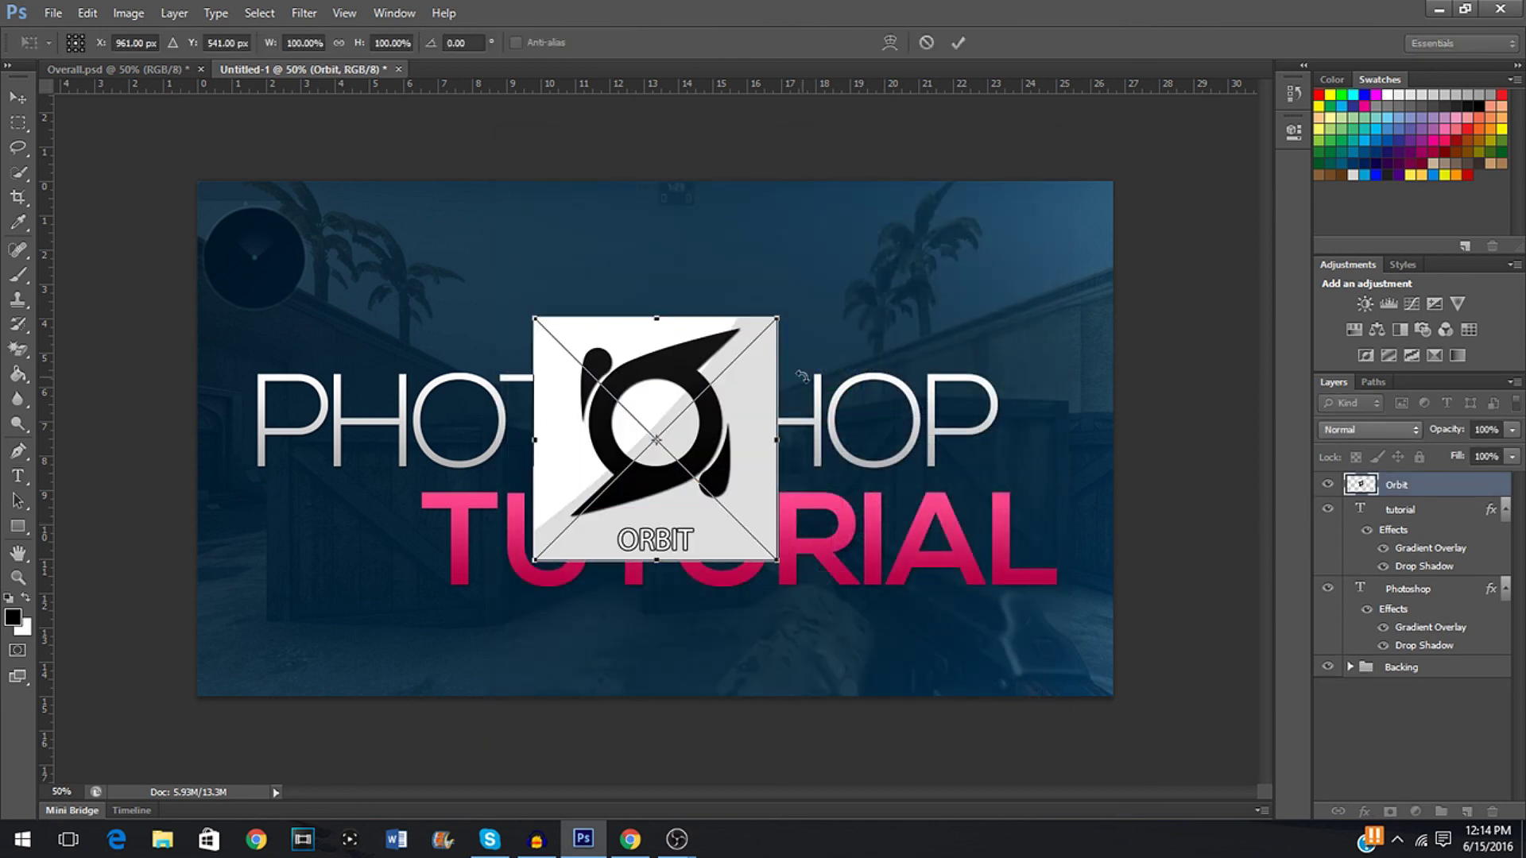
{"action": "key", "text": "Return"}
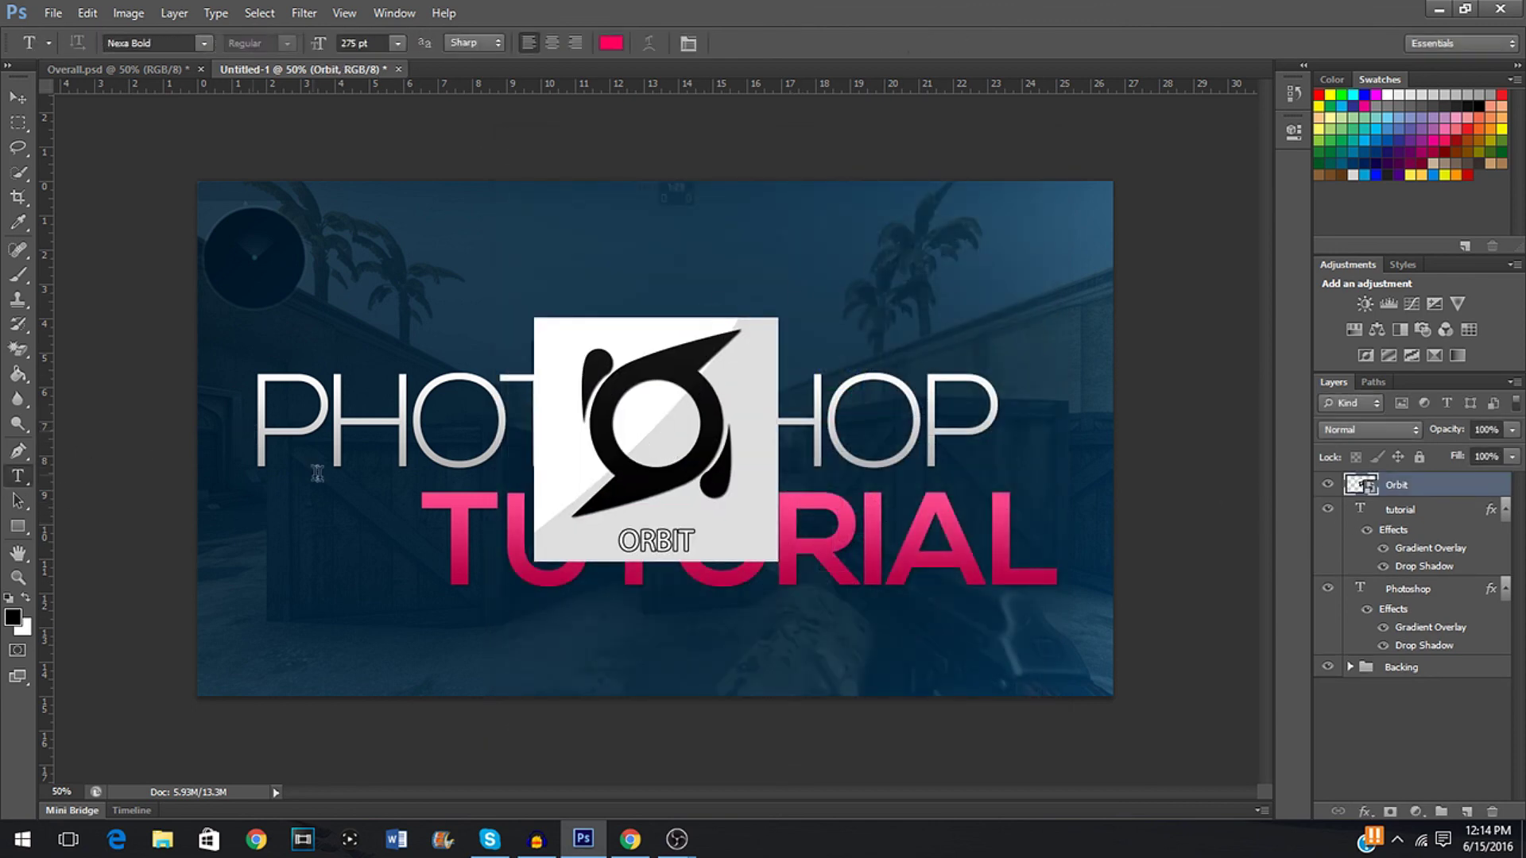
Rasterize the Orbit logo and erase its white and grey background areas with the Magic Eraser at tolerance 32
{"action": "left_click", "coordinate": [17, 348]}
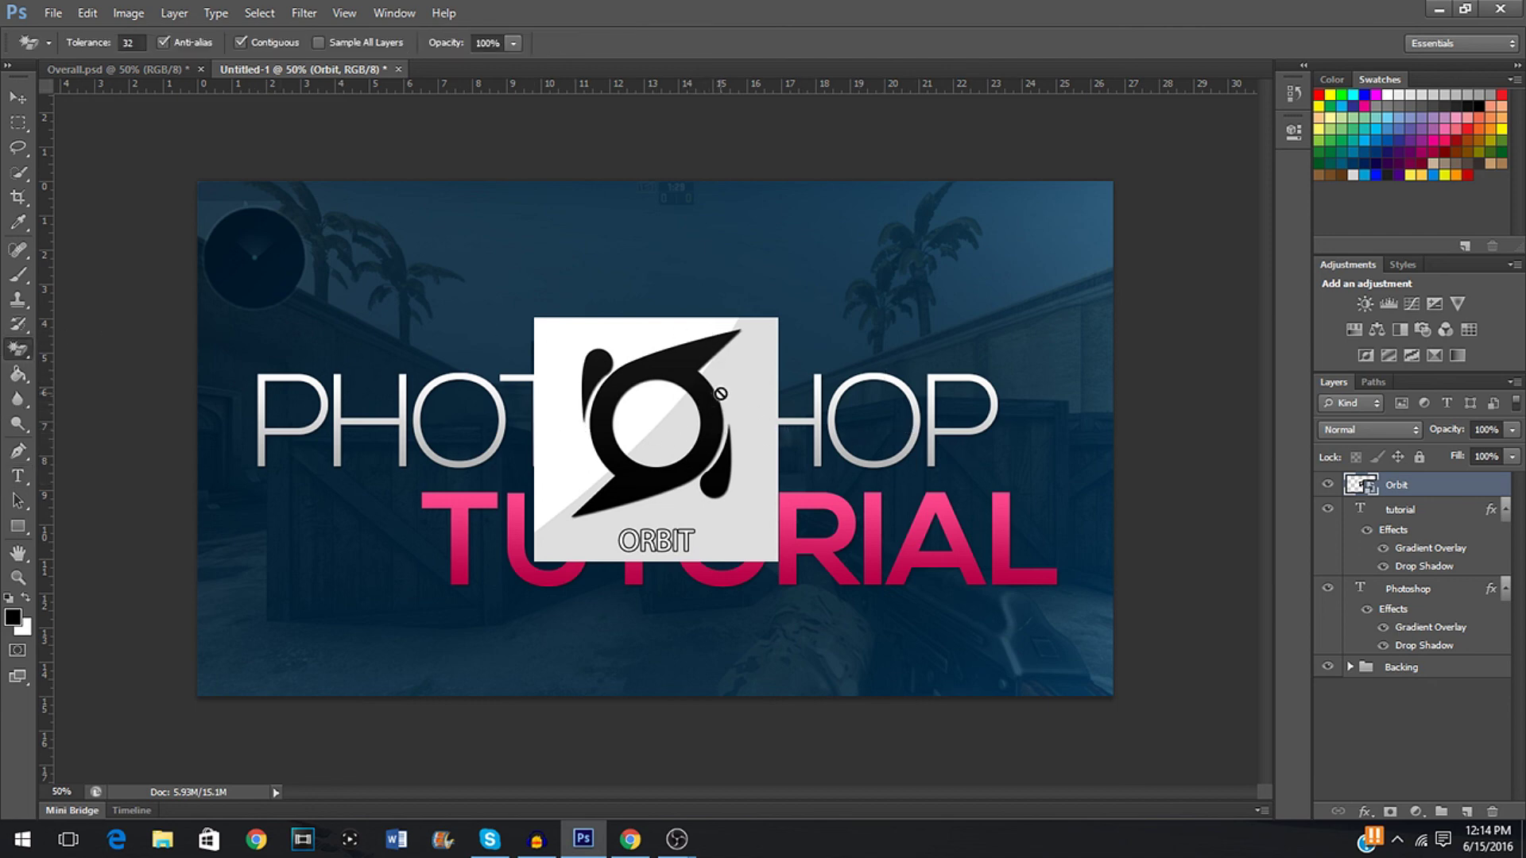
{"action": "left_click", "coordinate": [657, 393]}
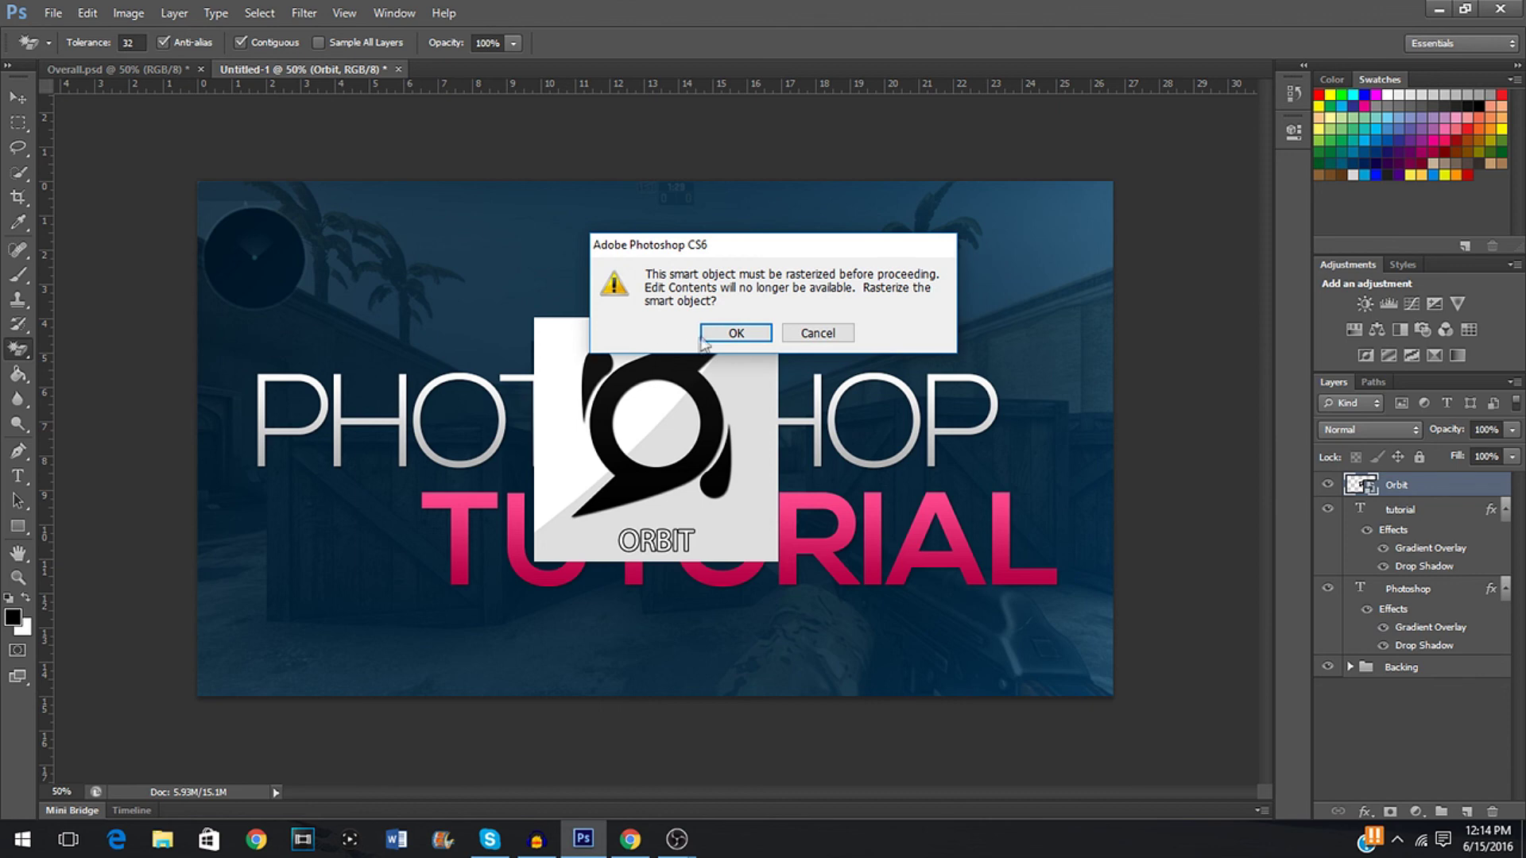
{"action": "left_click", "coordinate": [735, 333]}
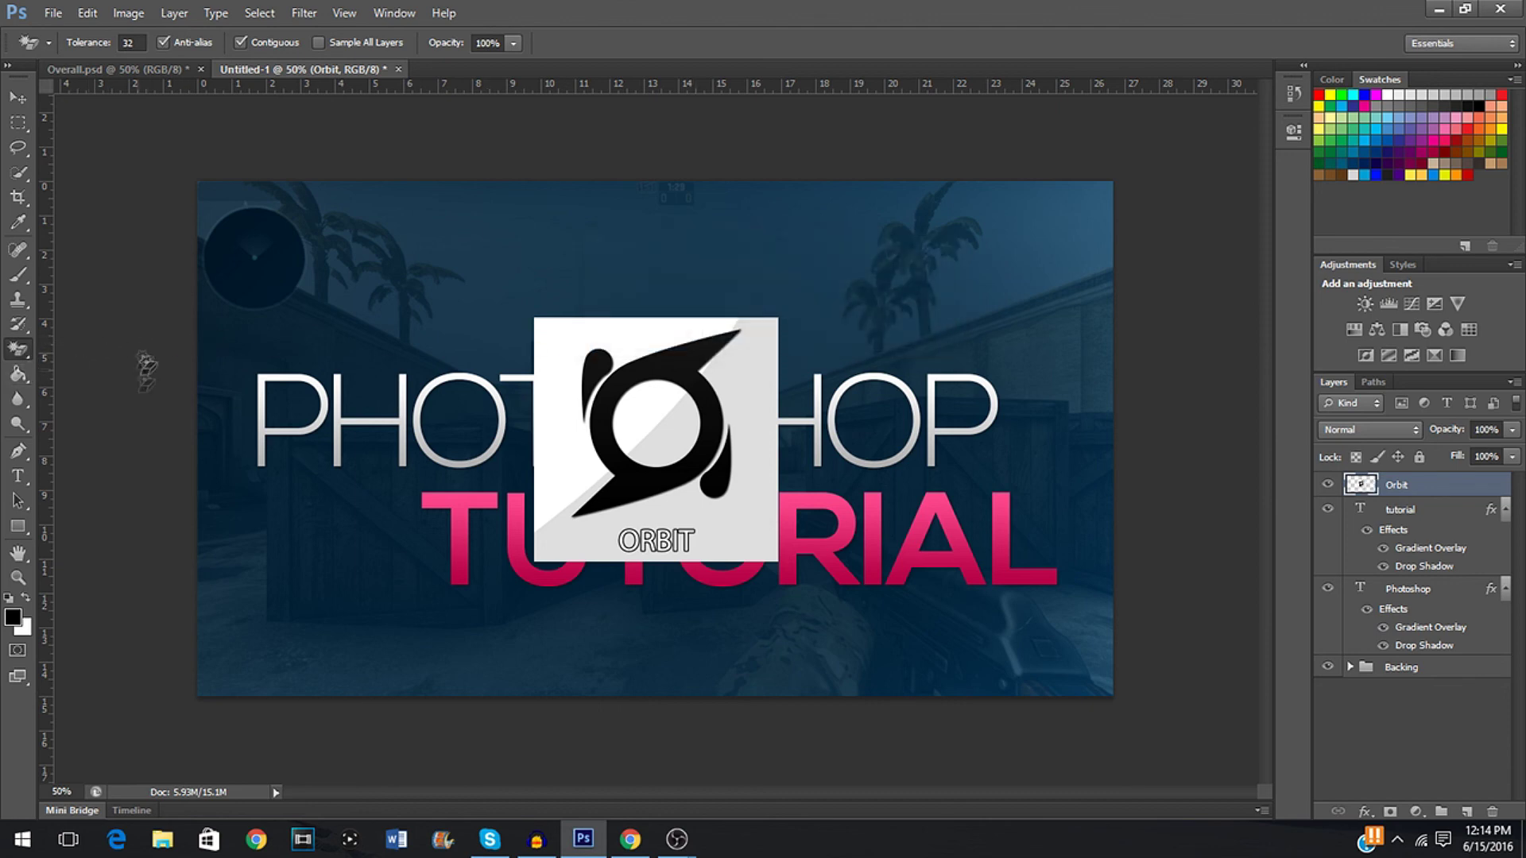
{"action": "left_click", "coordinate": [640, 420]}
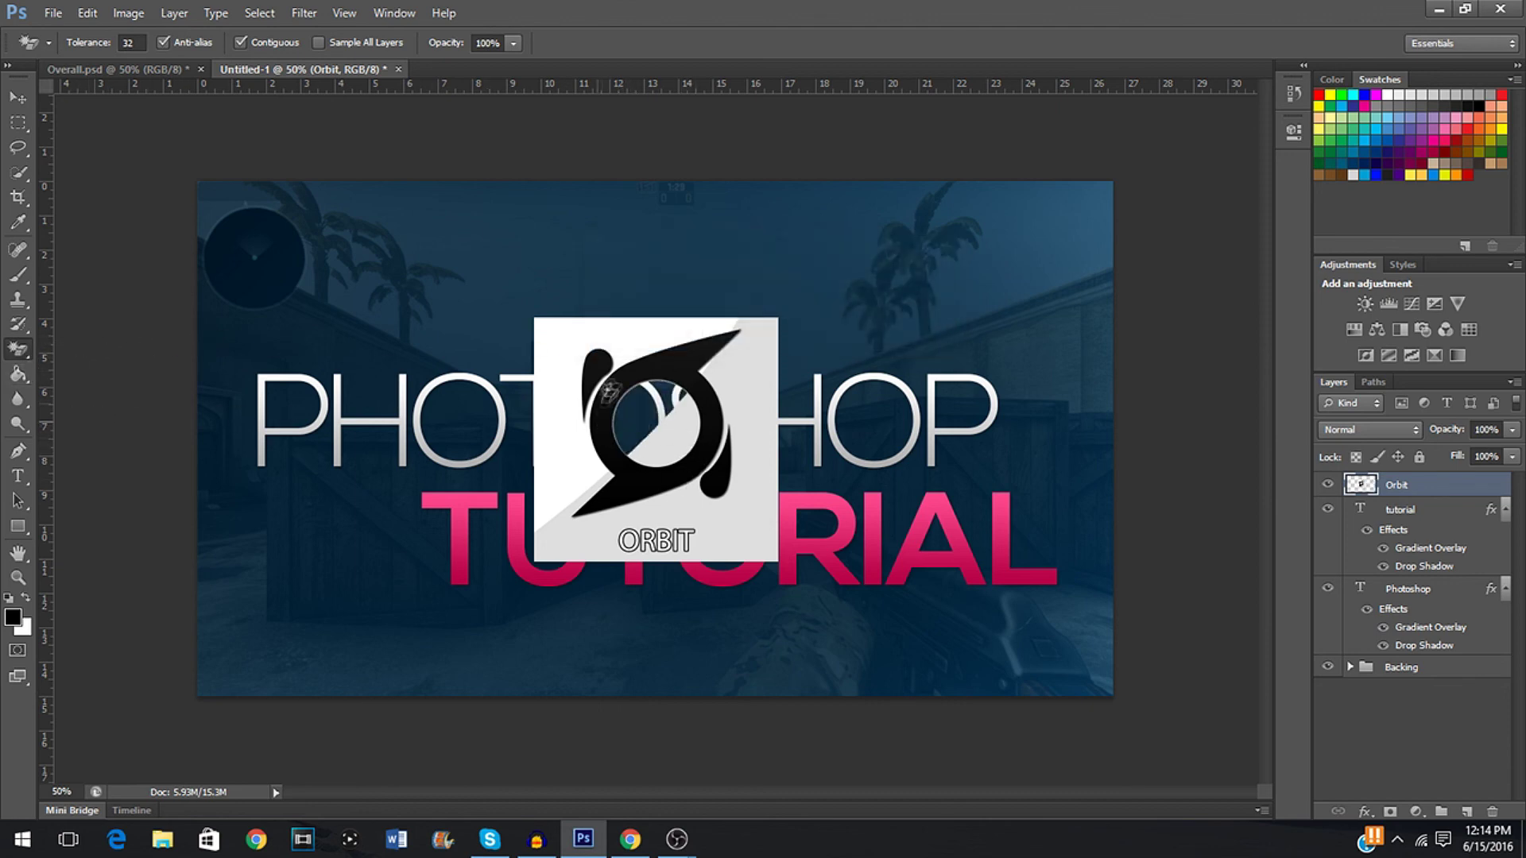
{"action": "left_click", "coordinate": [634, 351]}
{"action": "left_click", "coordinate": [760, 407]}
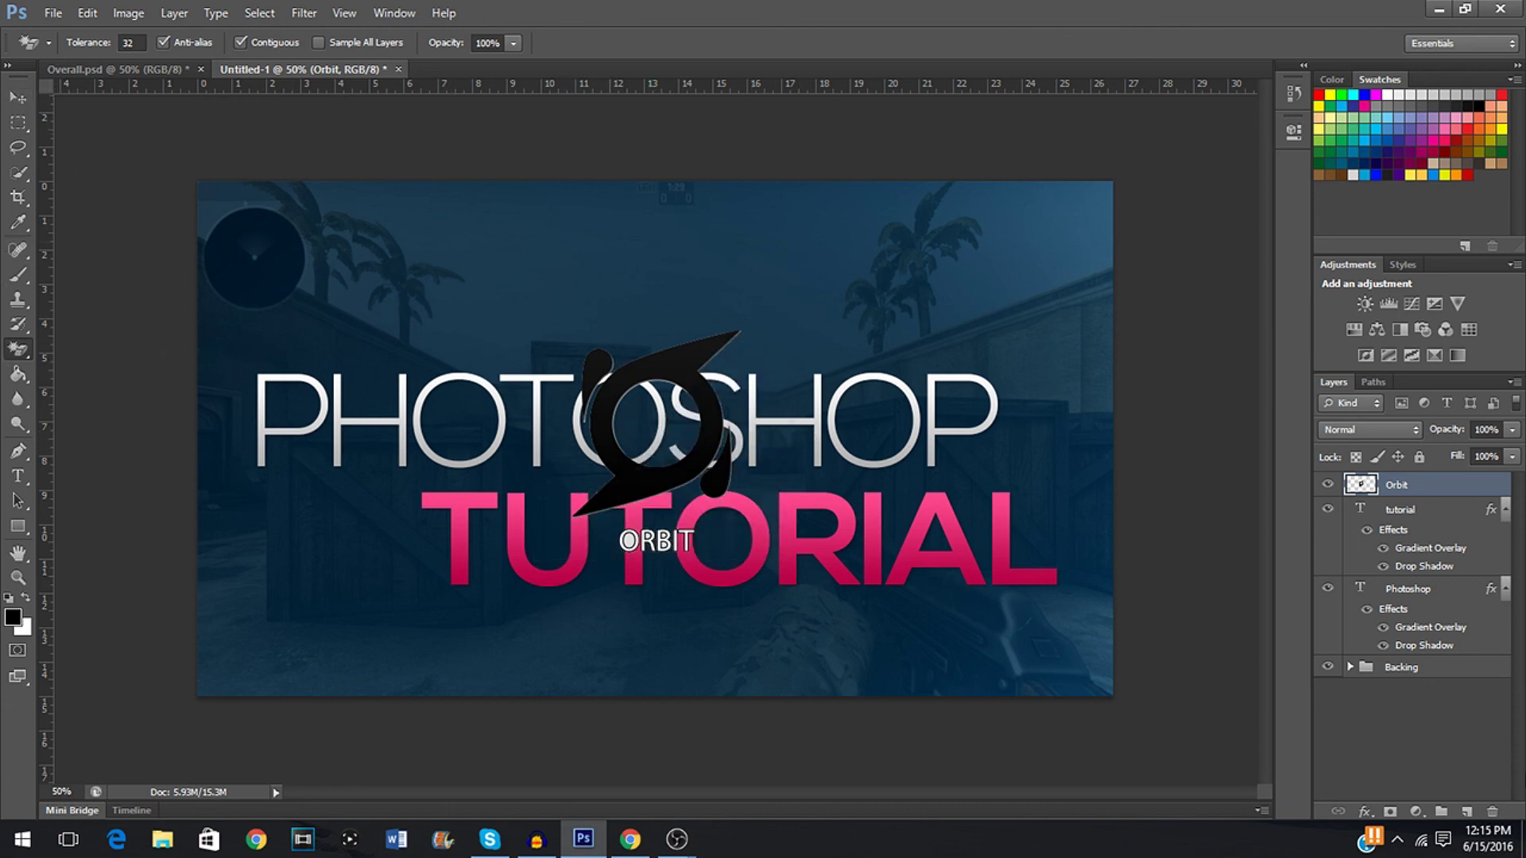
Add a white (ffffff) Color Overlay in Normal mode at 100% opacity to the Orbit logo layer
{"action": "left_click", "coordinate": [1364, 811]}
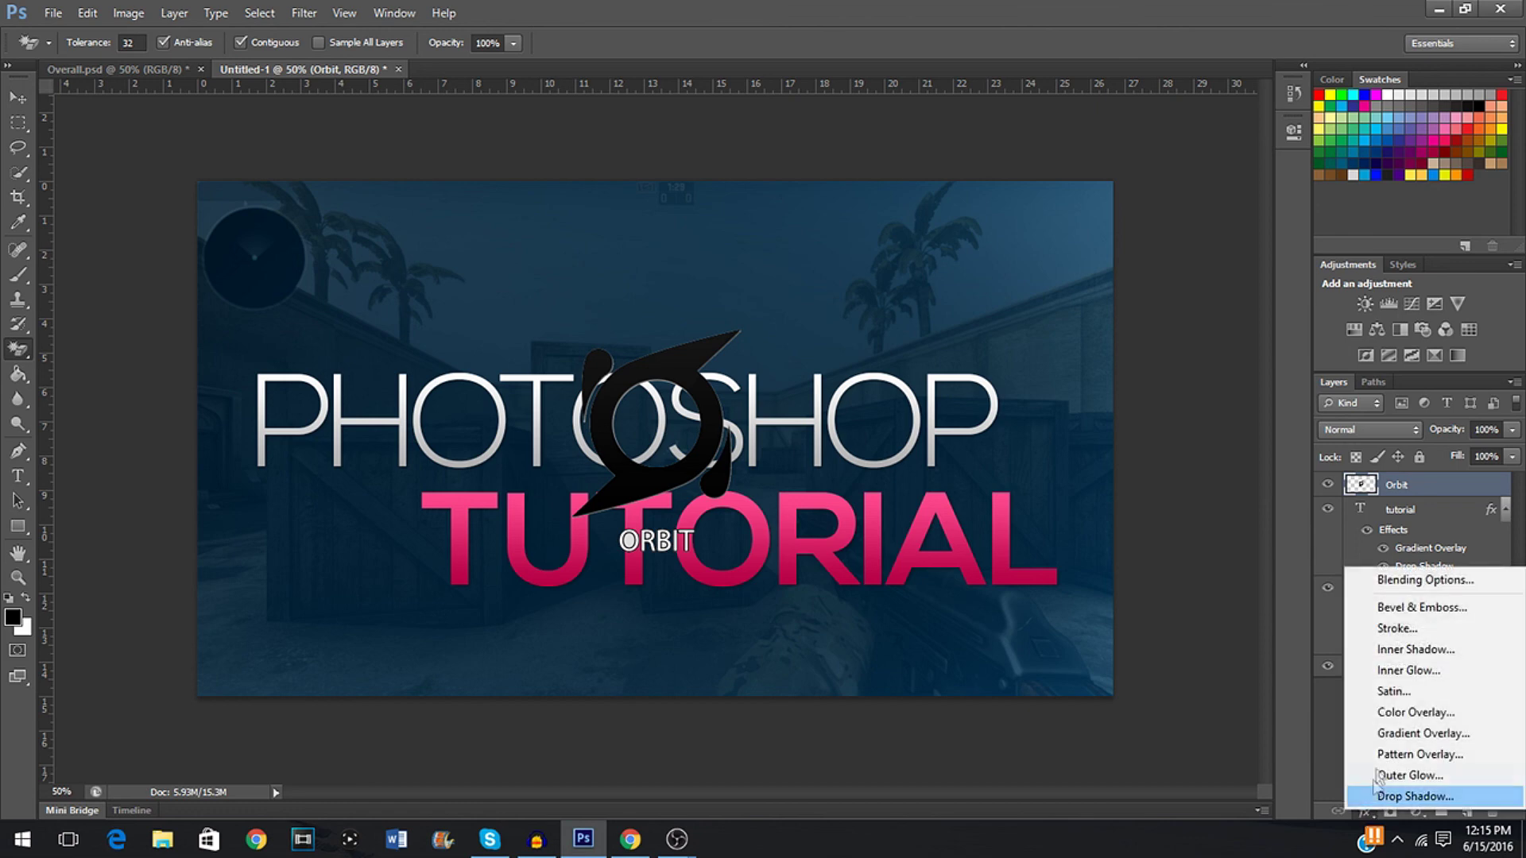
{"action": "left_click", "coordinate": [1398, 712]}
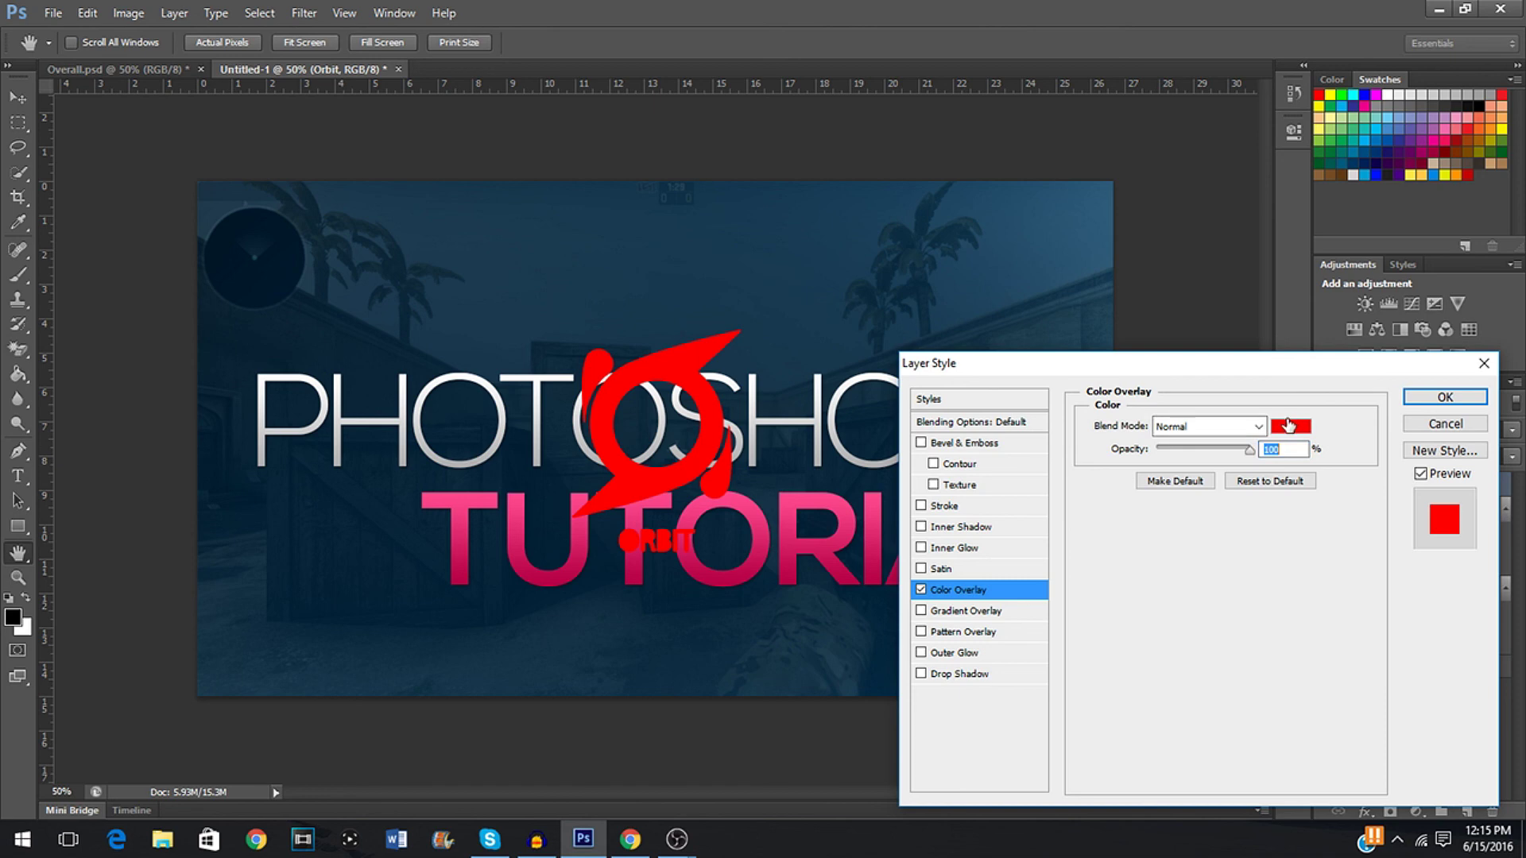
{"action": "left_click", "coordinate": [1289, 426]}
{"action": "left_click", "coordinate": [642, 148]}
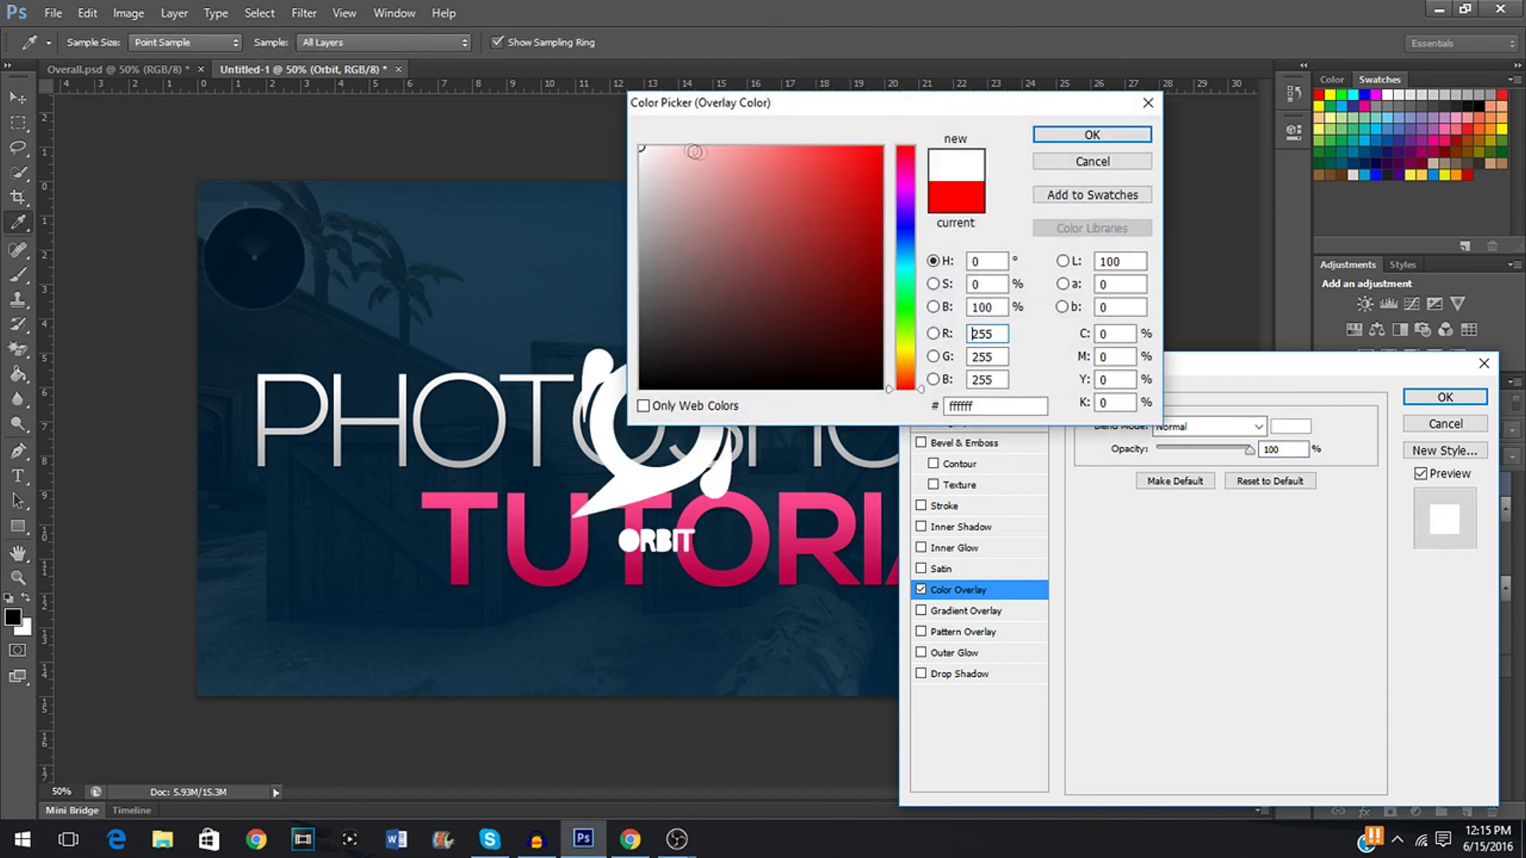
{"action": "left_click", "coordinate": [1090, 135]}
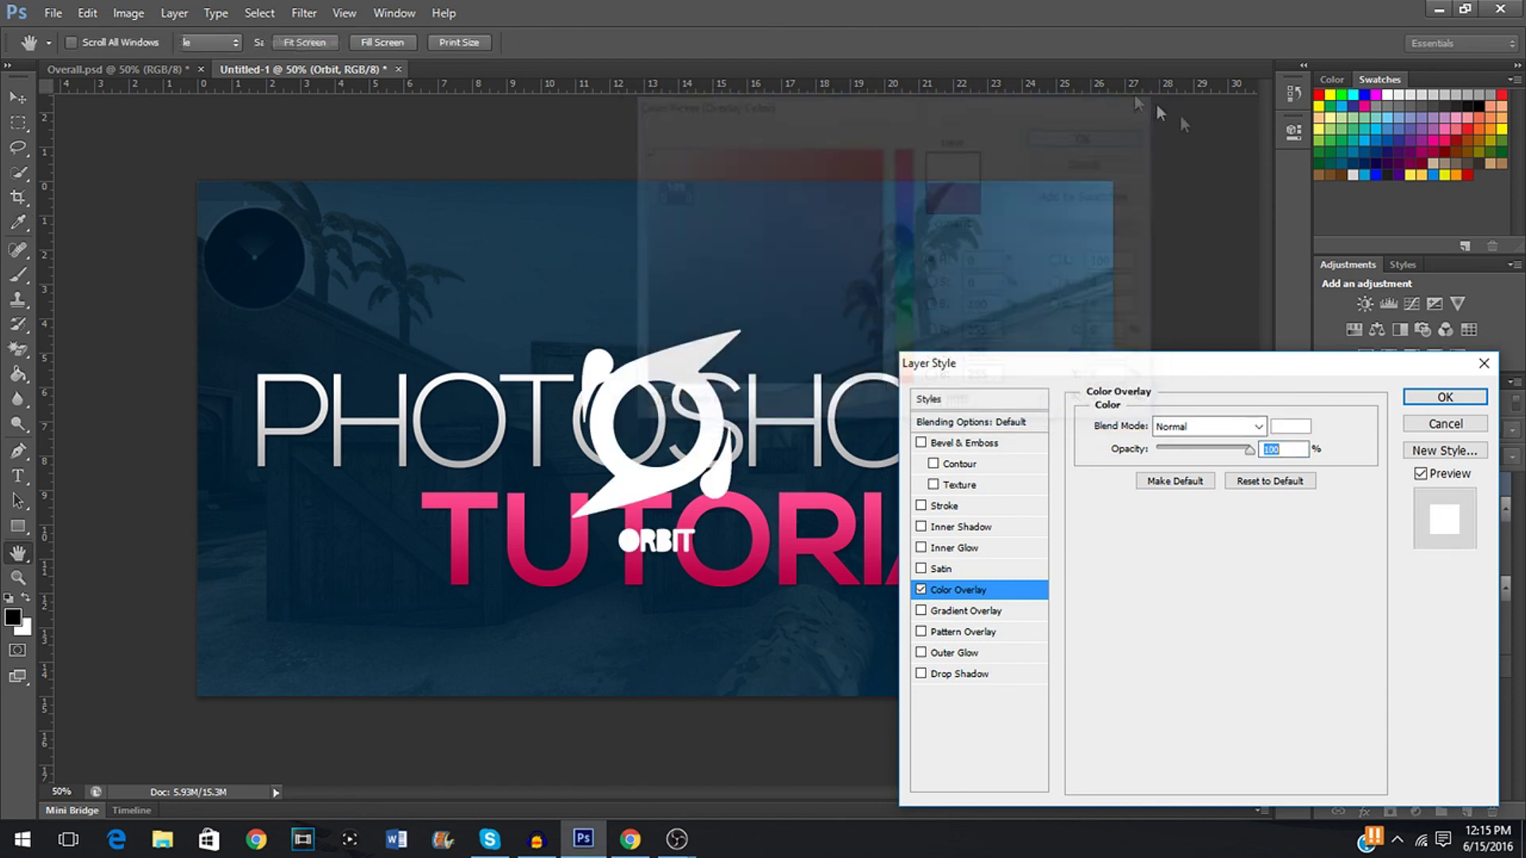
{"action": "left_click", "coordinate": [1458, 399]}
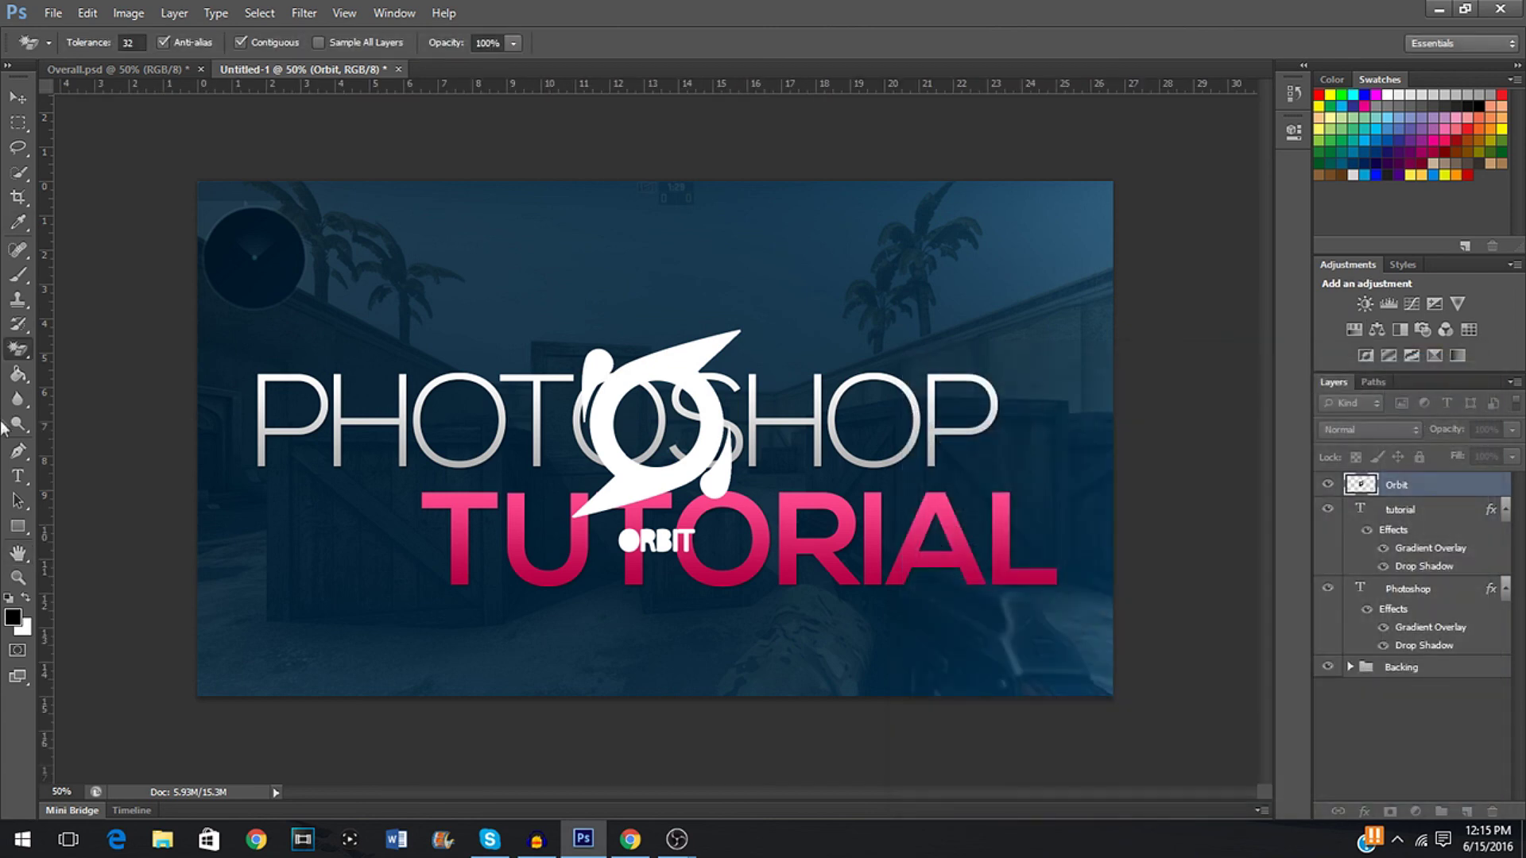
Erase the ORBIT lettering beneath the logo symbol using the regular Eraser with a 14 px brush
{"action": "right_click", "coordinate": [18, 348]}
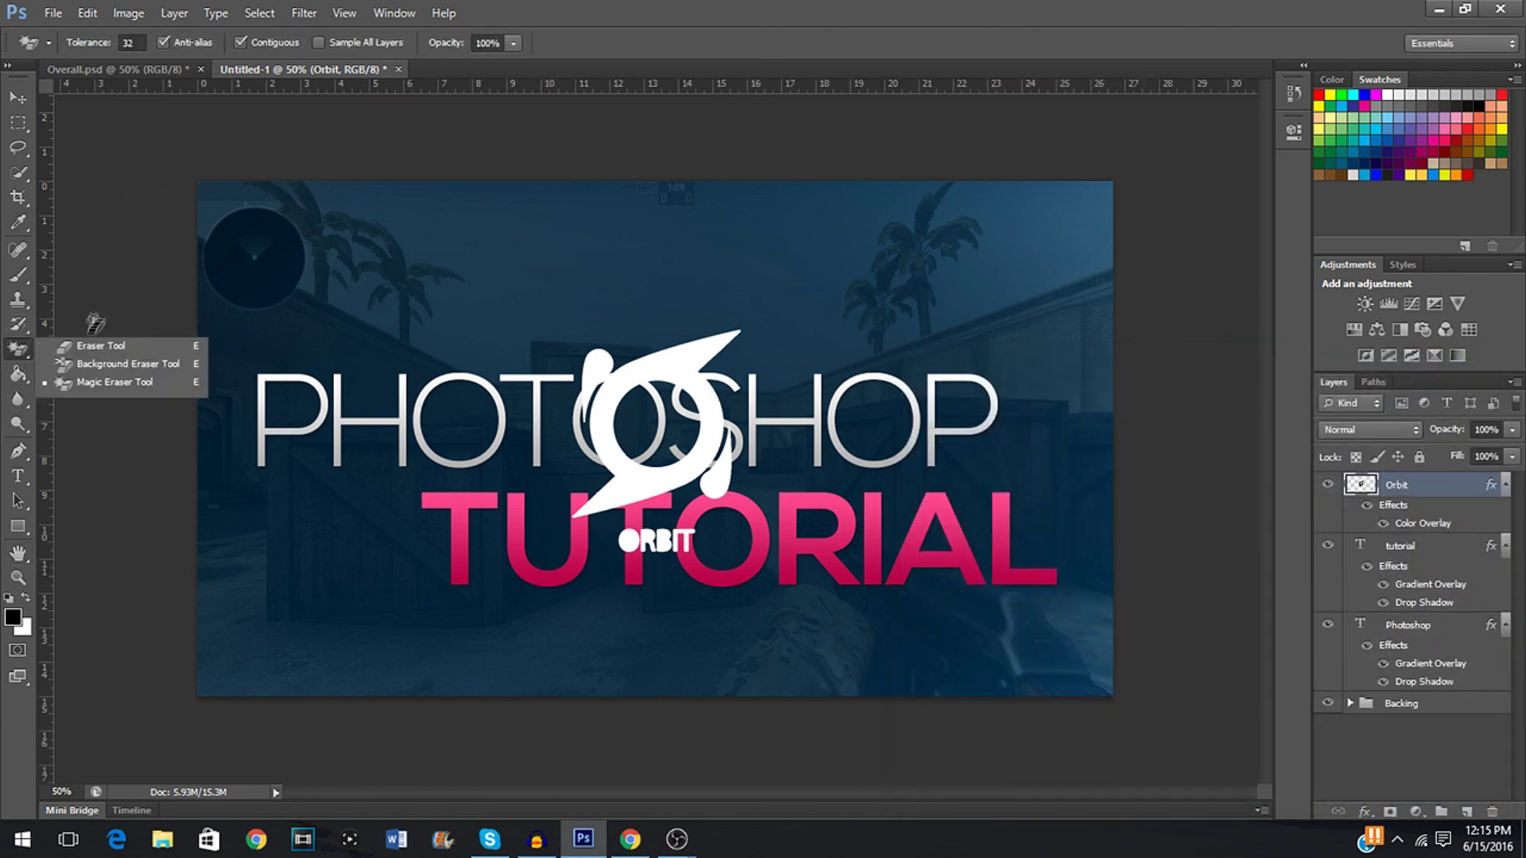
{"action": "left_click", "coordinate": [89, 347]}
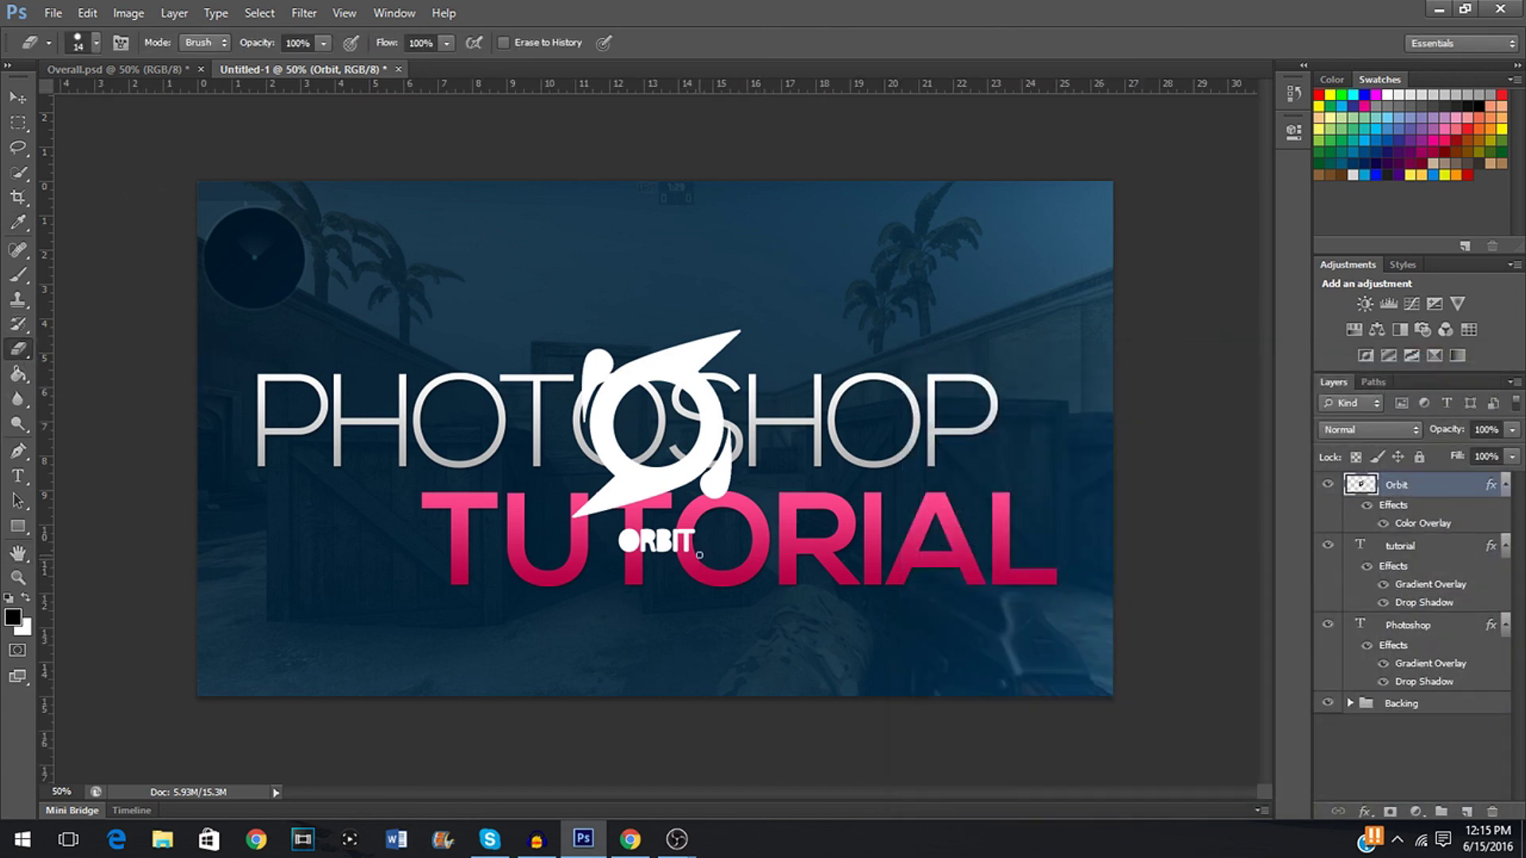
{"action": "left_click_drag", "start_coordinate": [705, 551], "coordinate": [645, 567]}
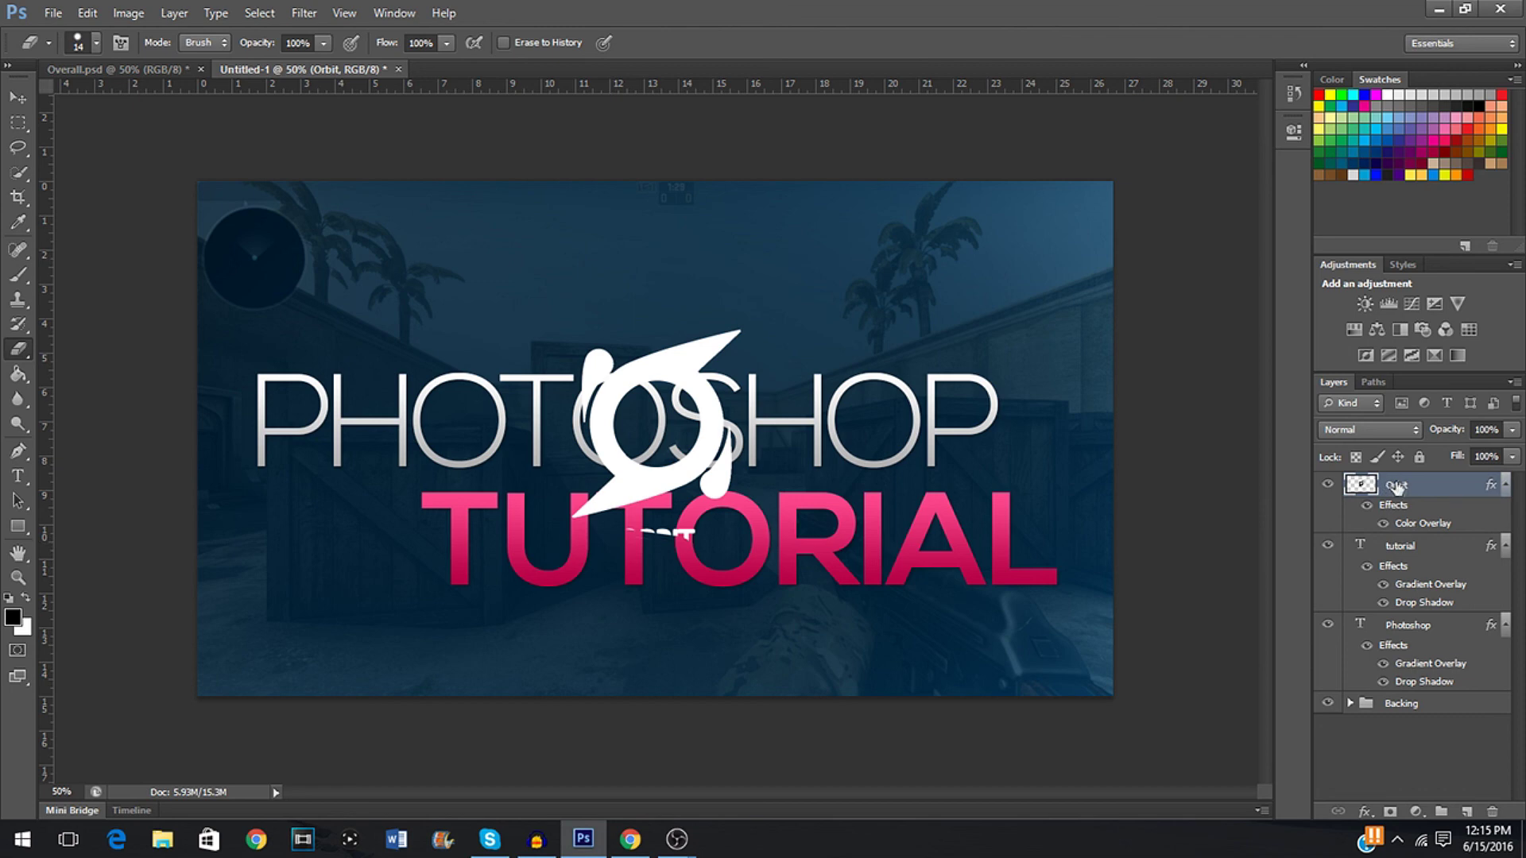
{"action": "left_click", "coordinate": [1456, 765]}
{"action": "left_click", "coordinate": [659, 546]}
{"action": "key", "text": "Return"}
{"action": "key", "text": "alt+period"}
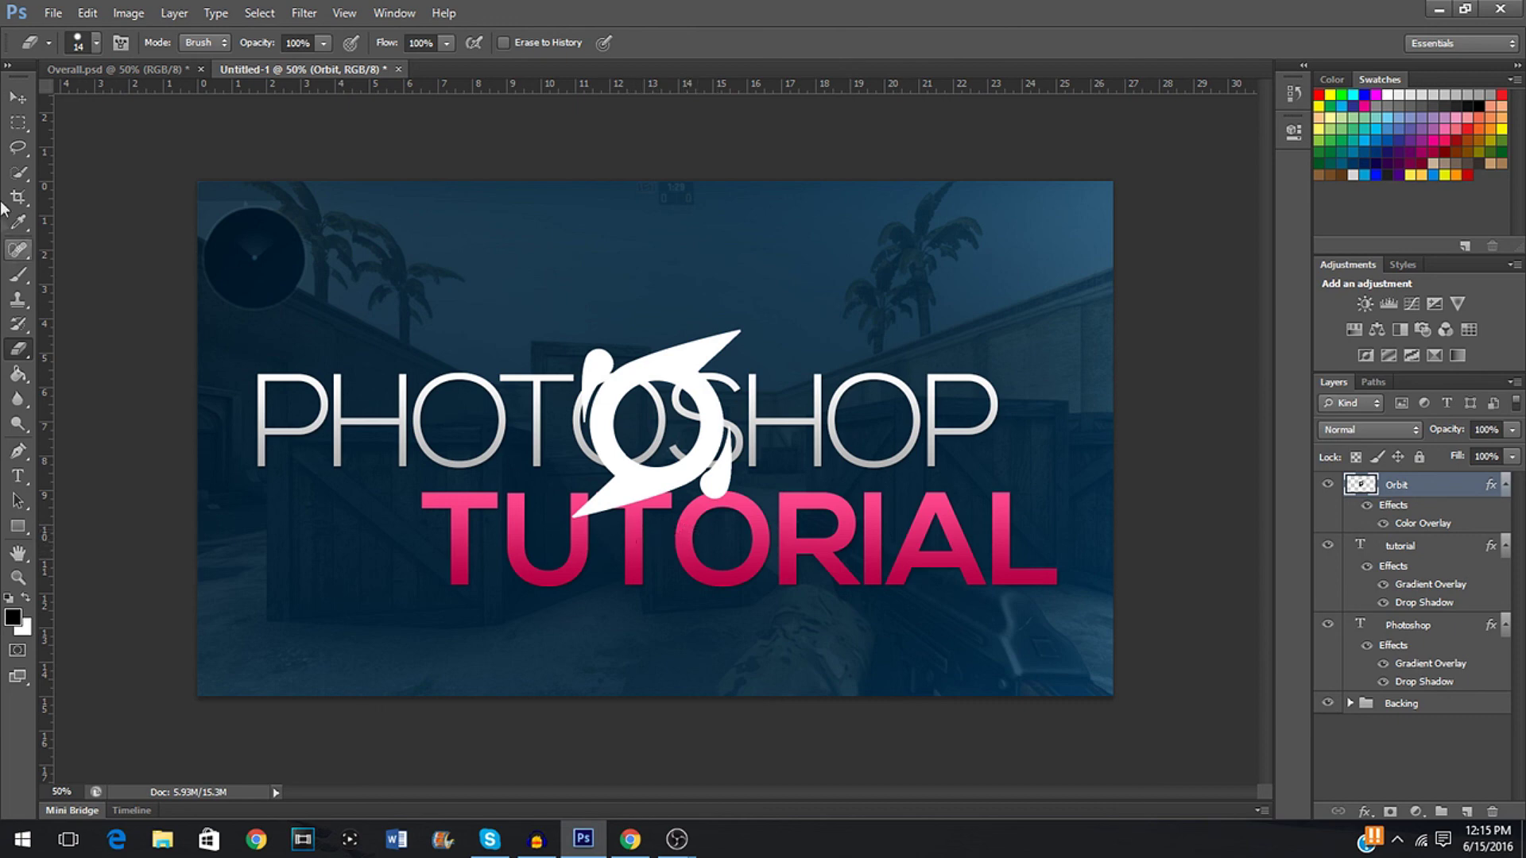
Scale the Orbit logo down slightly, move it beside the start of TUTORIAL below PHOTOSHOP, and deselect the layer
{"action": "left_click", "coordinate": [18, 96]}
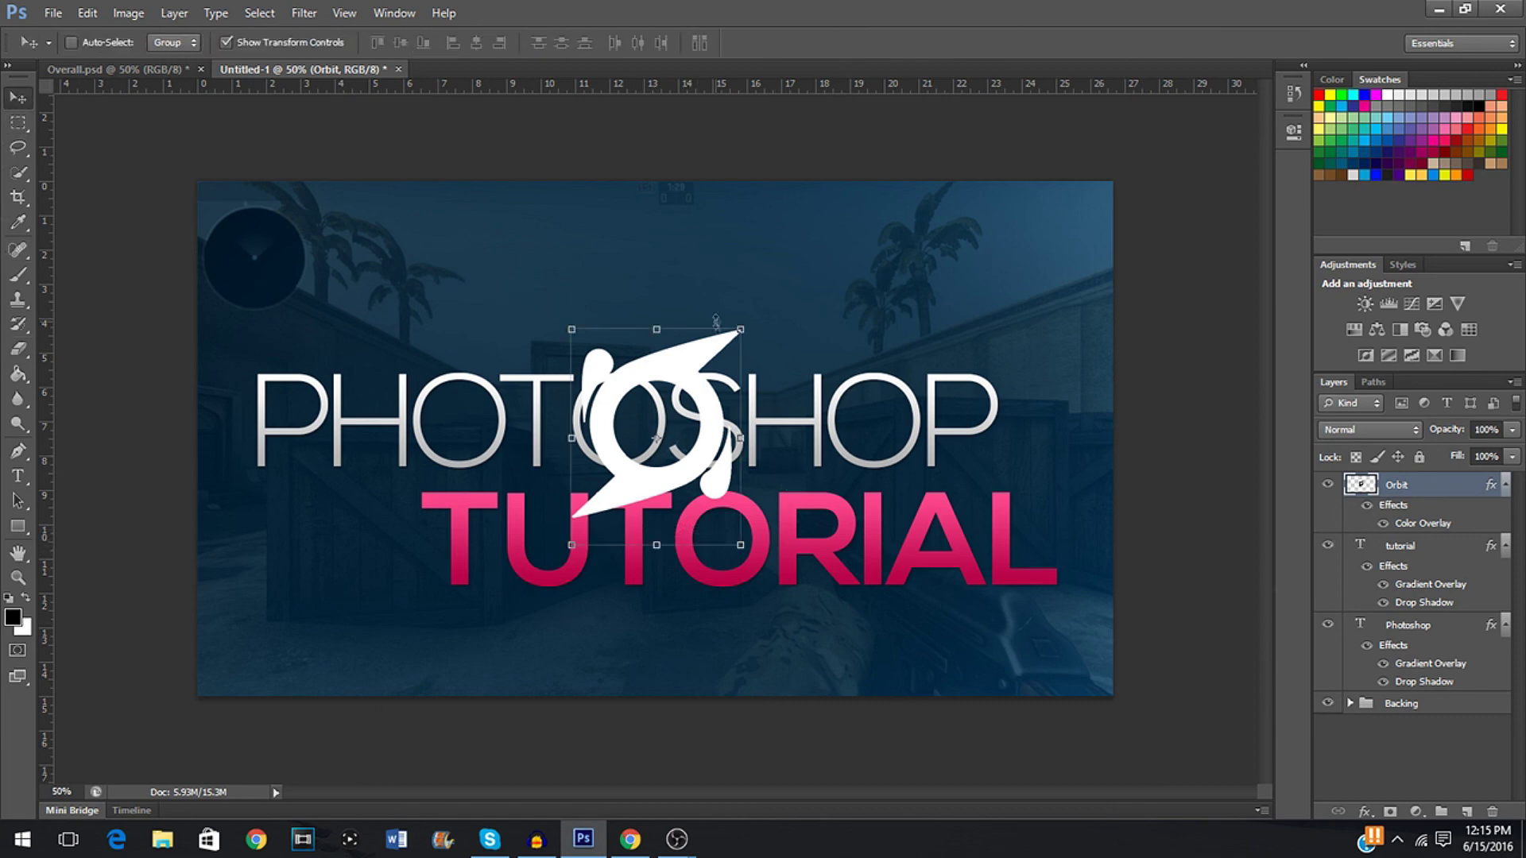
{"action": "left_click_drag", "start_coordinate": [574, 543], "coordinate": [606, 501]}
{"action": "key", "text": "Return"}
{"action": "left_click_drag", "start_coordinate": [723, 417], "coordinate": [359, 587]}
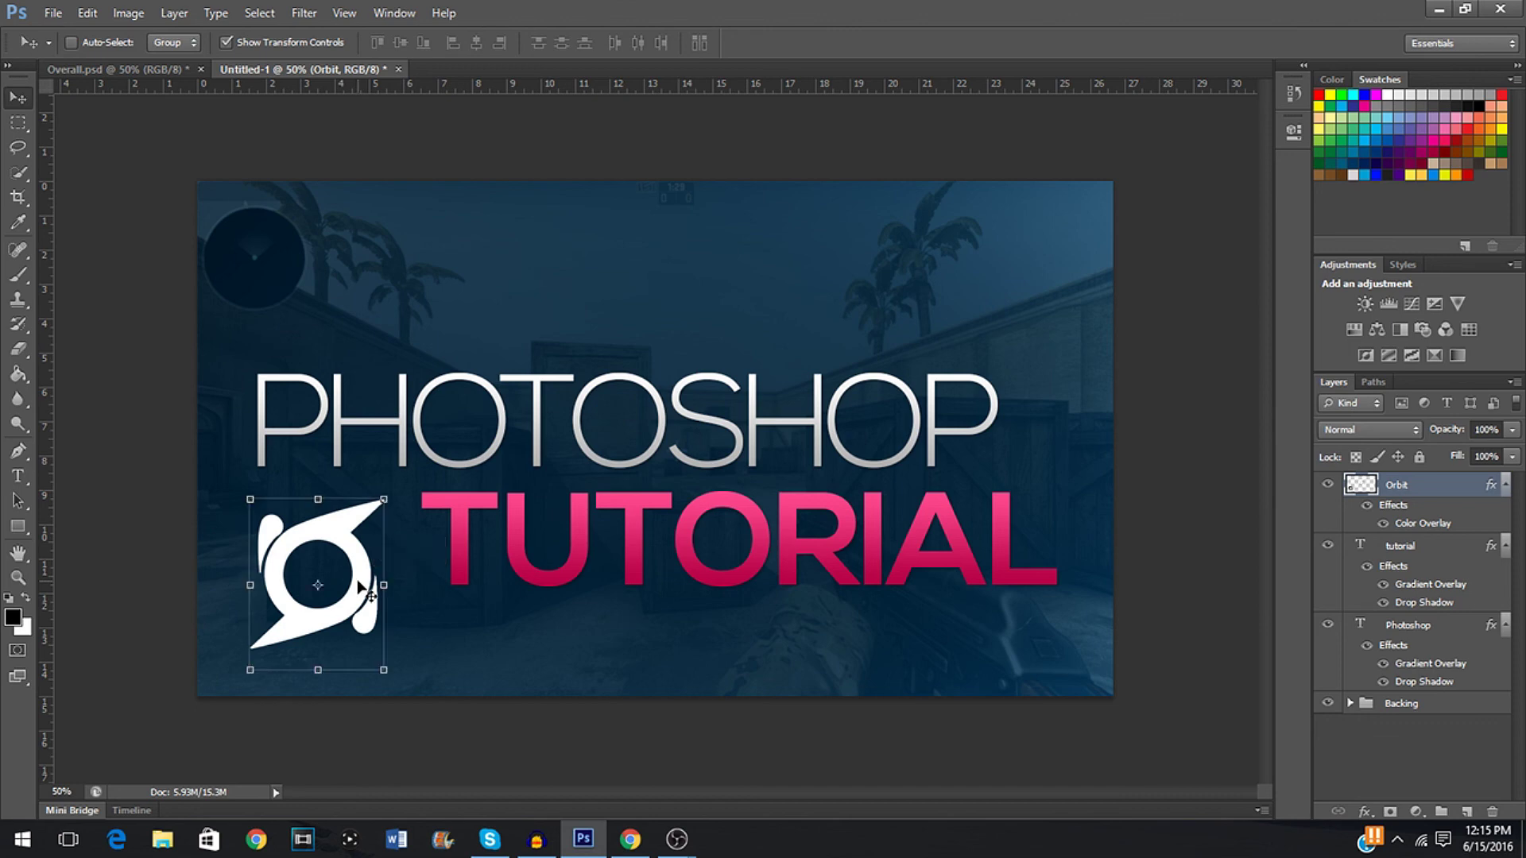
{"action": "left_click", "coordinate": [1451, 752]}
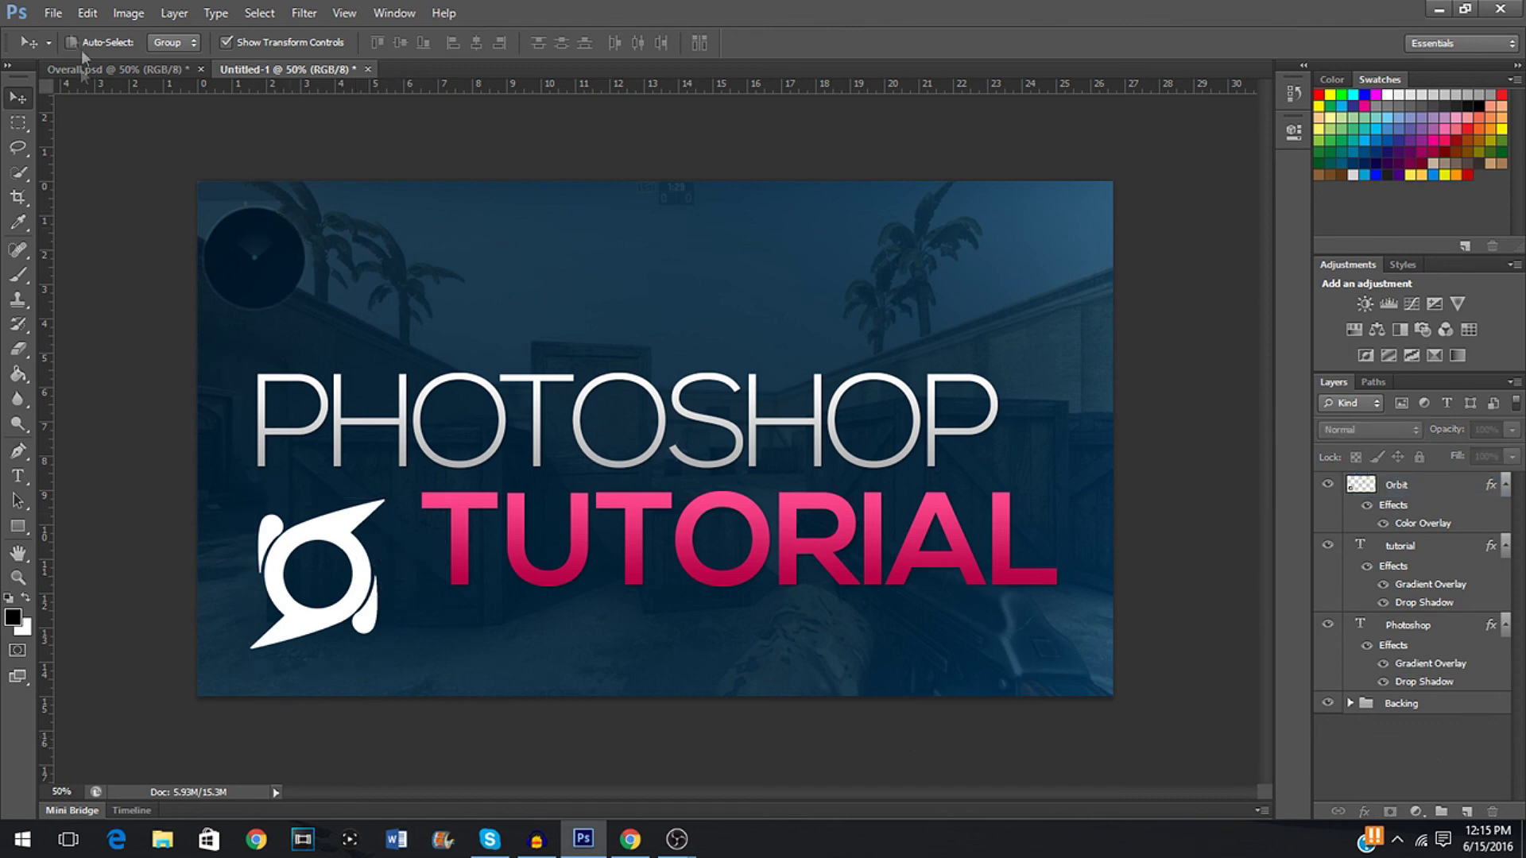
Place Question Mark.png from the Objects and Items folder inside GFX onto the canvas at its default size
{"action": "left_click", "coordinate": [53, 13]}
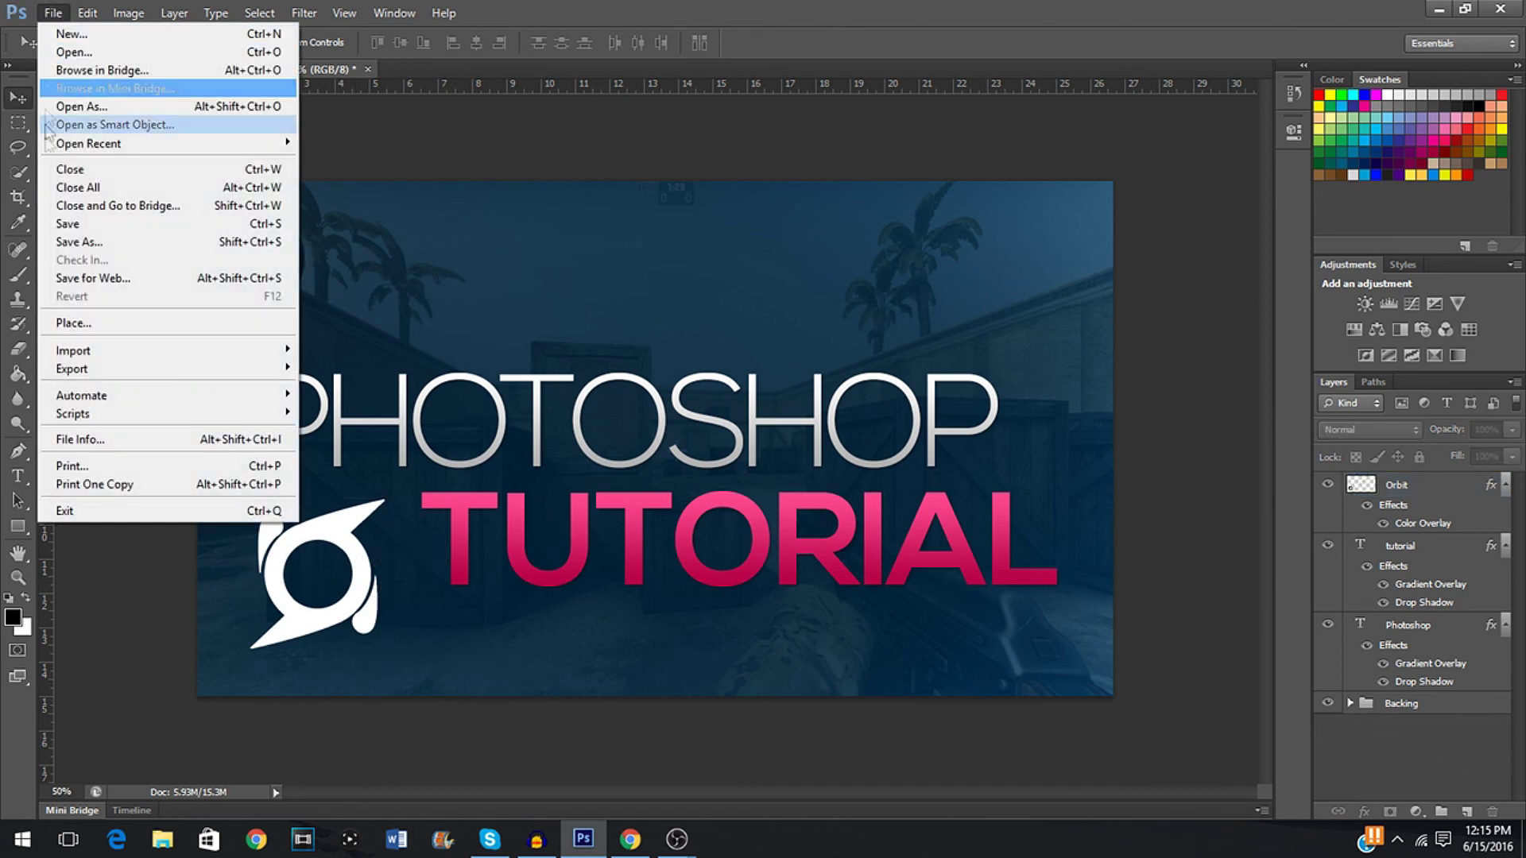
{"action": "left_click", "coordinate": [129, 323]}
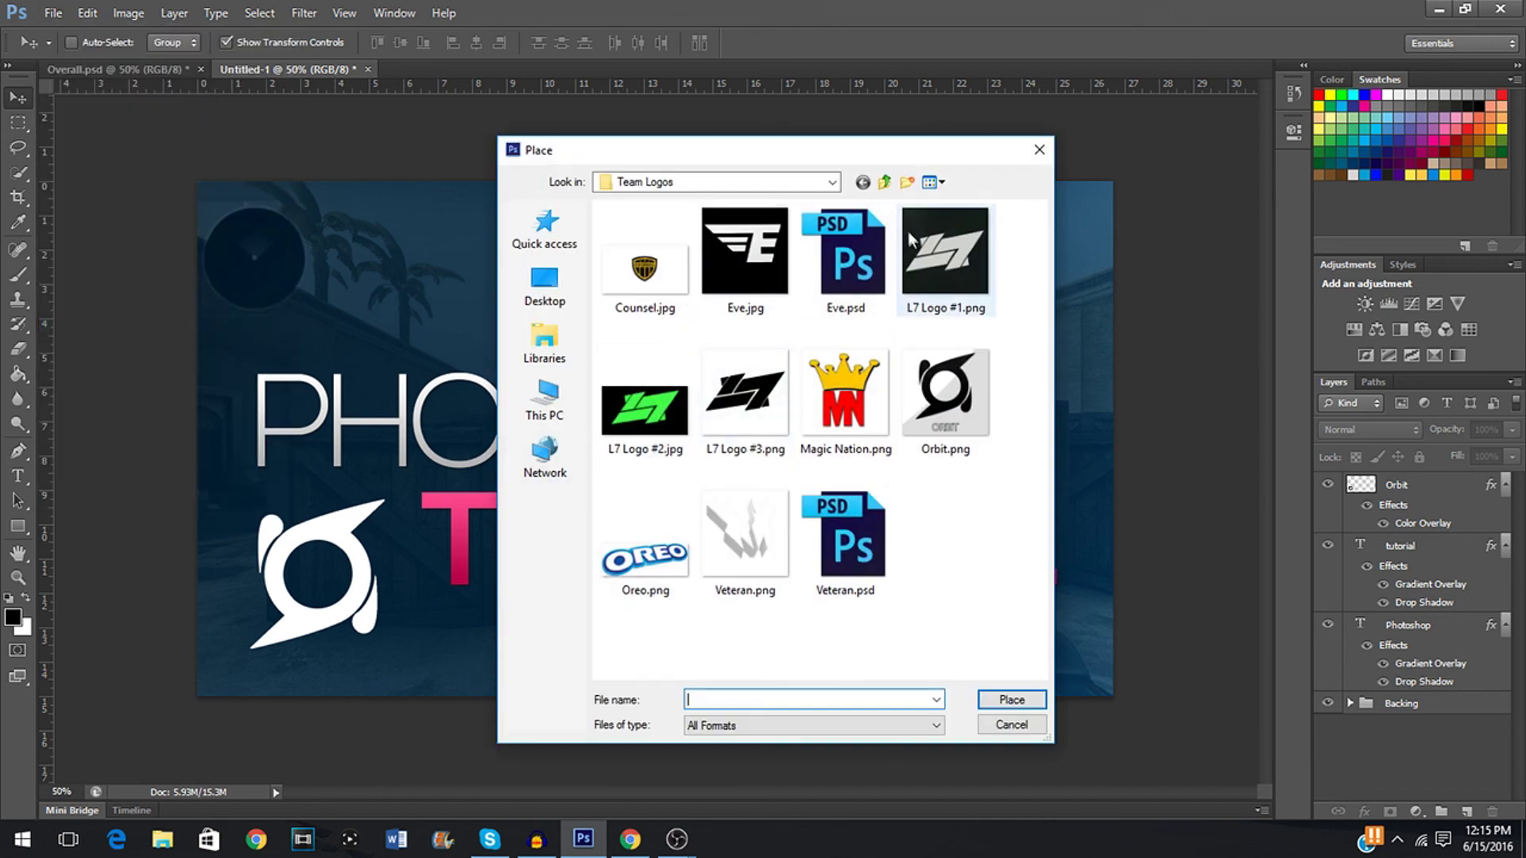
{"action": "left_click", "coordinate": [884, 183]}
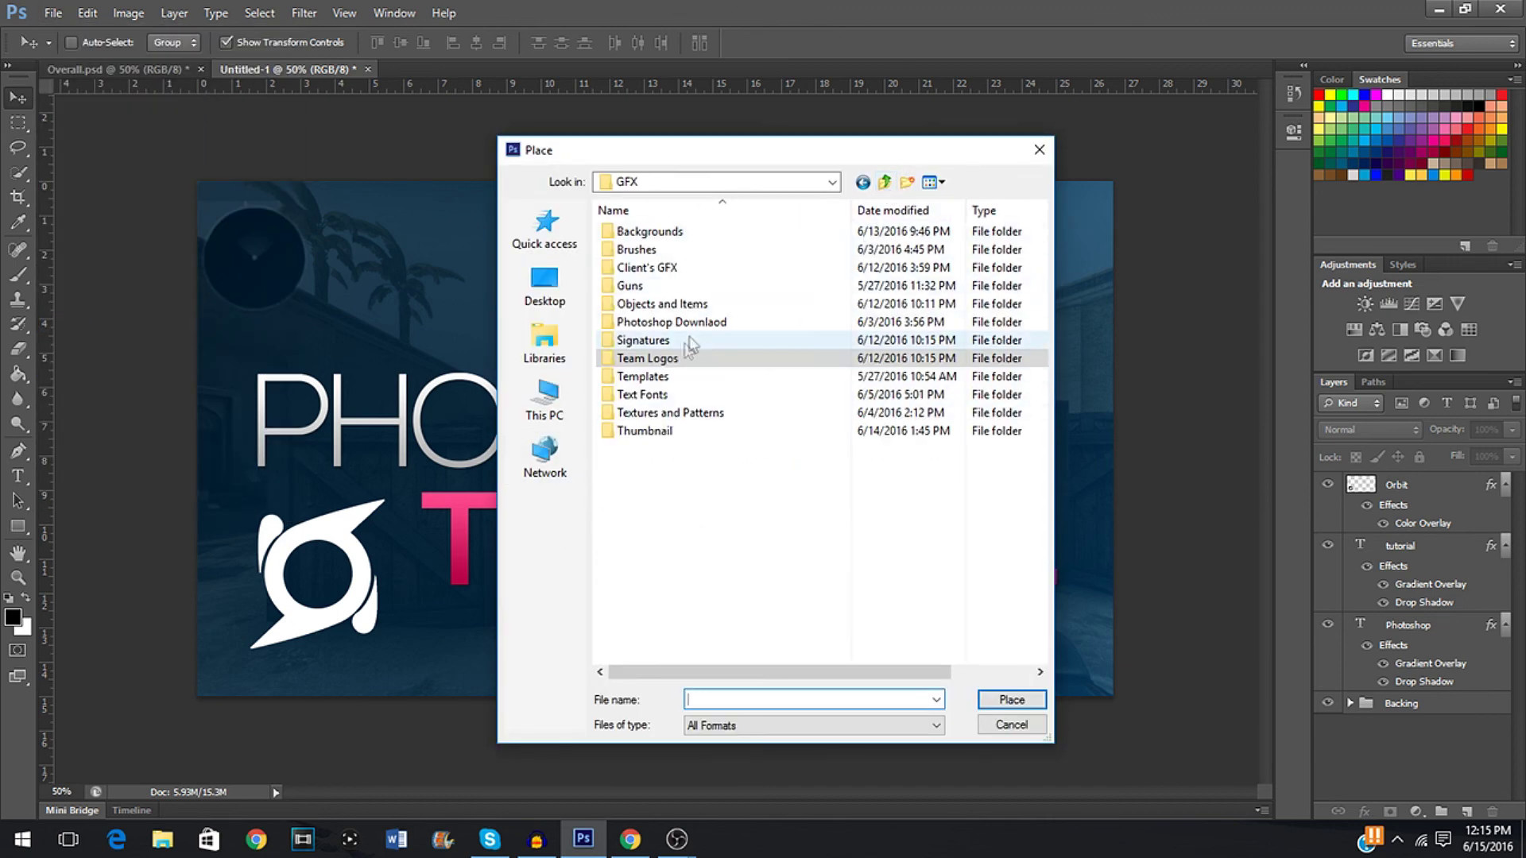
{"action": "double_click", "coordinate": [709, 305]}
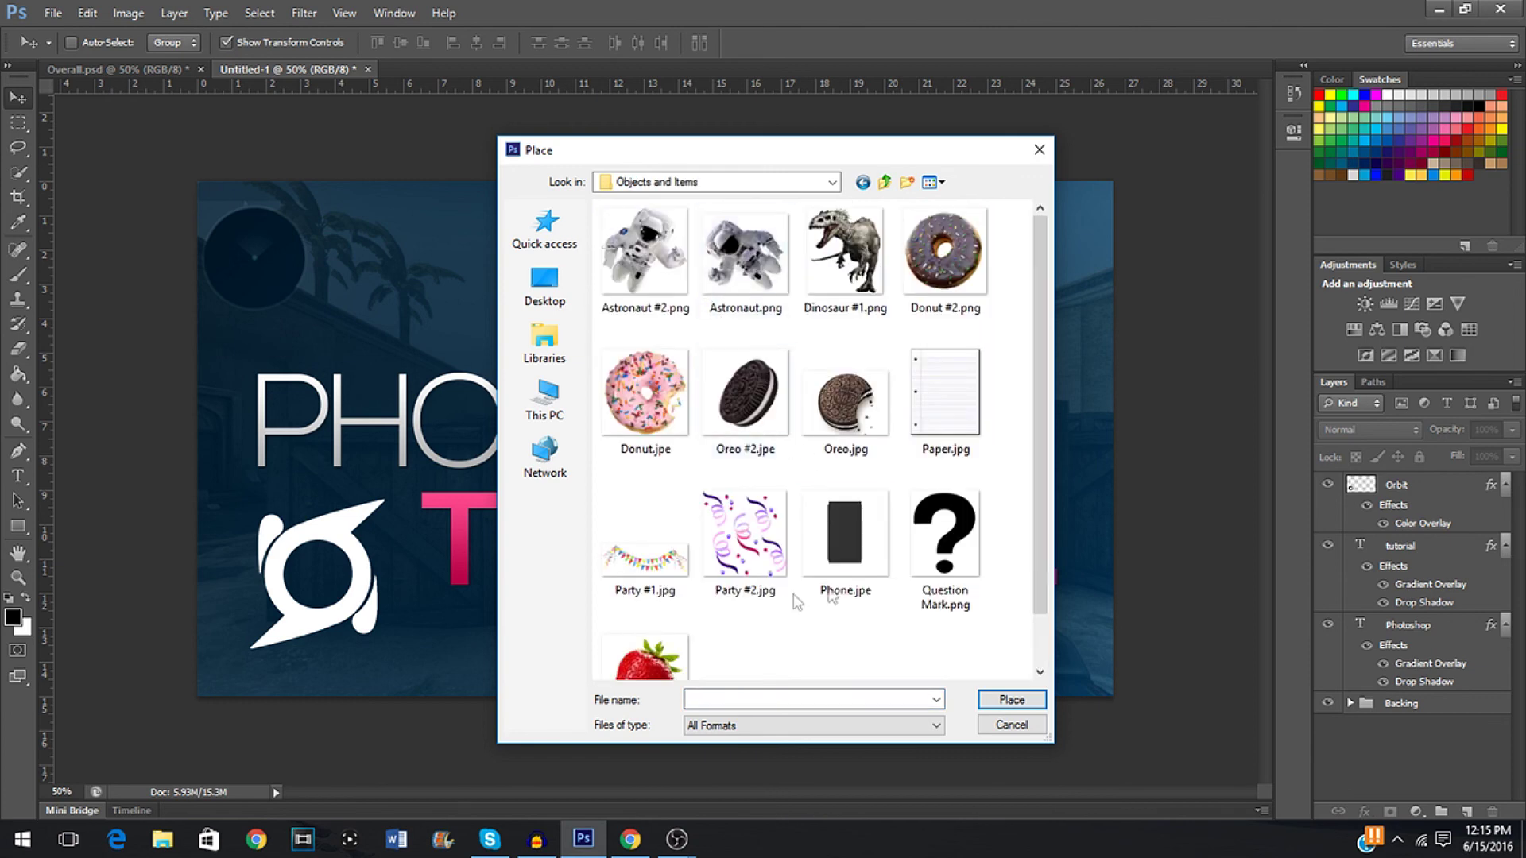
{"action": "left_click", "coordinate": [946, 548]}
{"action": "left_click", "coordinate": [1011, 699]}
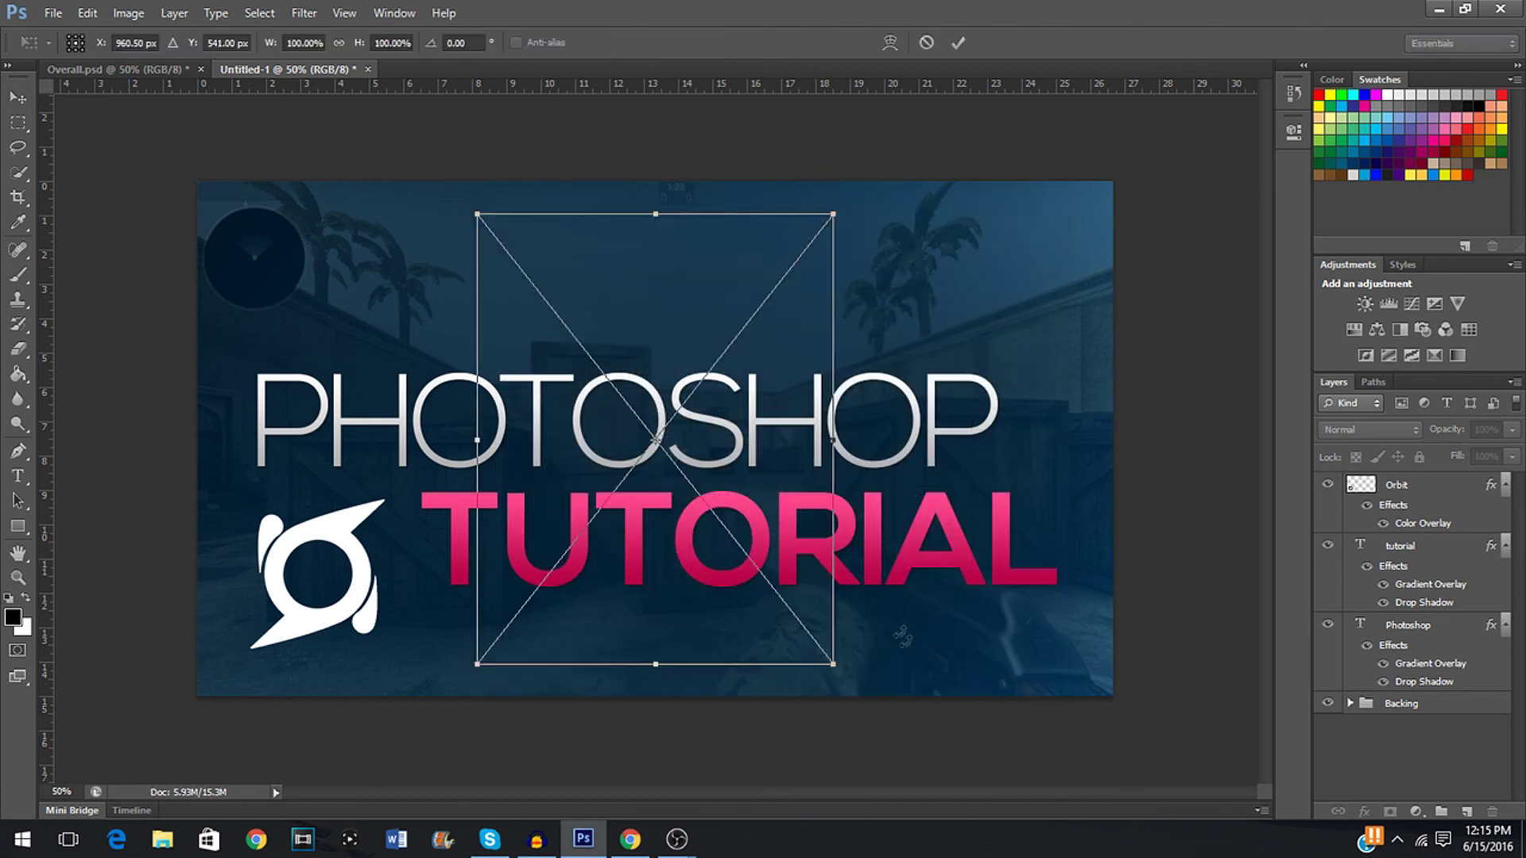
{"action": "key", "text": "Return"}
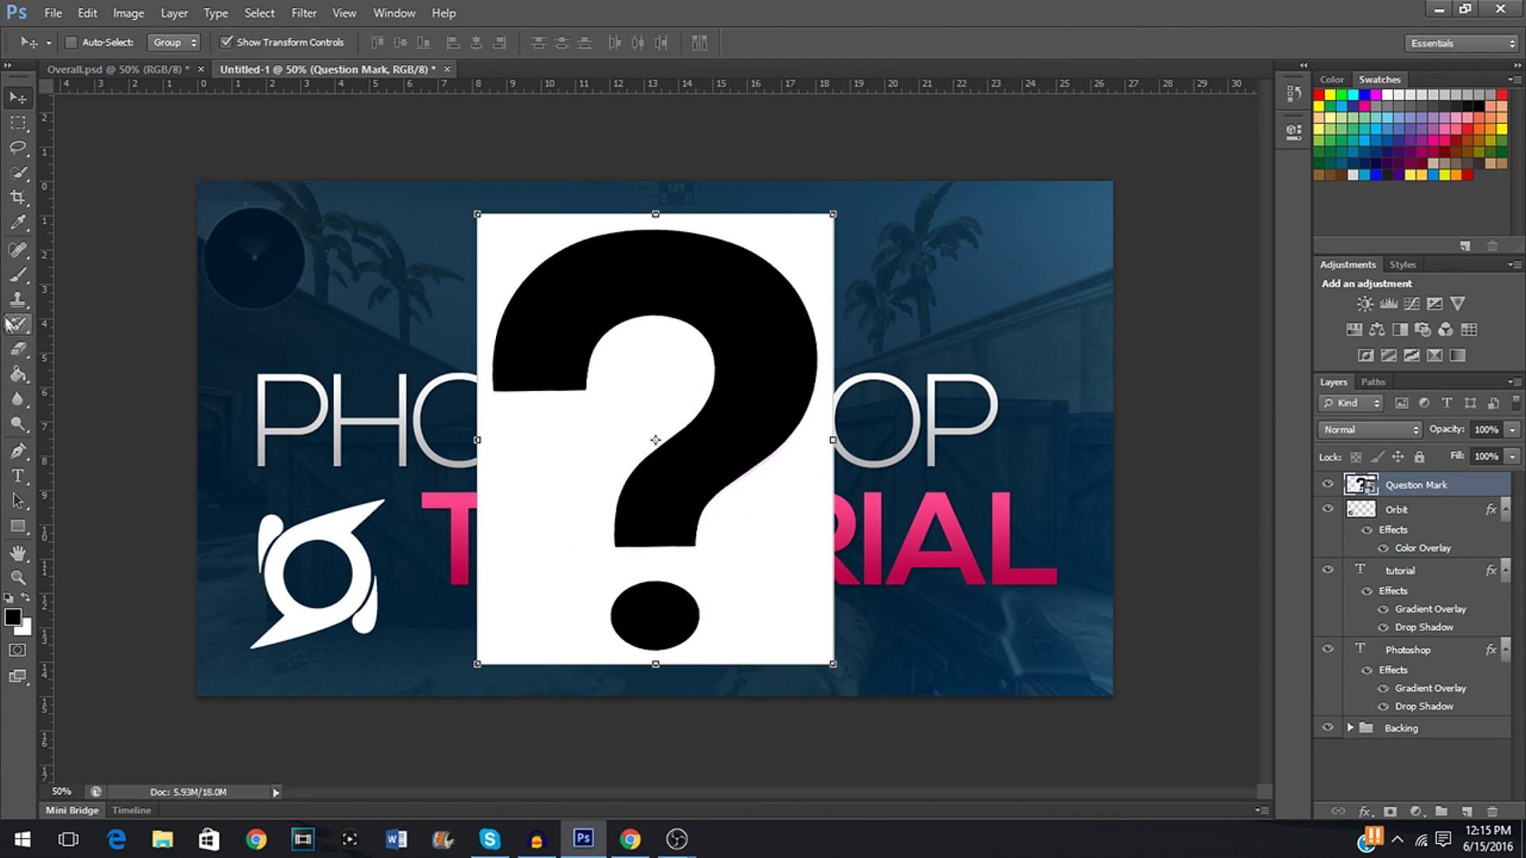
Rasterize the question mark, erase its white background with the Magic Eraser at tolerance 32, and delete the Question Mark layer
{"action": "right_click", "coordinate": [19, 350]}
{"action": "left_click", "coordinate": [80, 387]}
{"action": "left_click", "coordinate": [644, 396]}
{"action": "left_click", "coordinate": [718, 331]}
{"action": "left_click", "coordinate": [697, 359]}
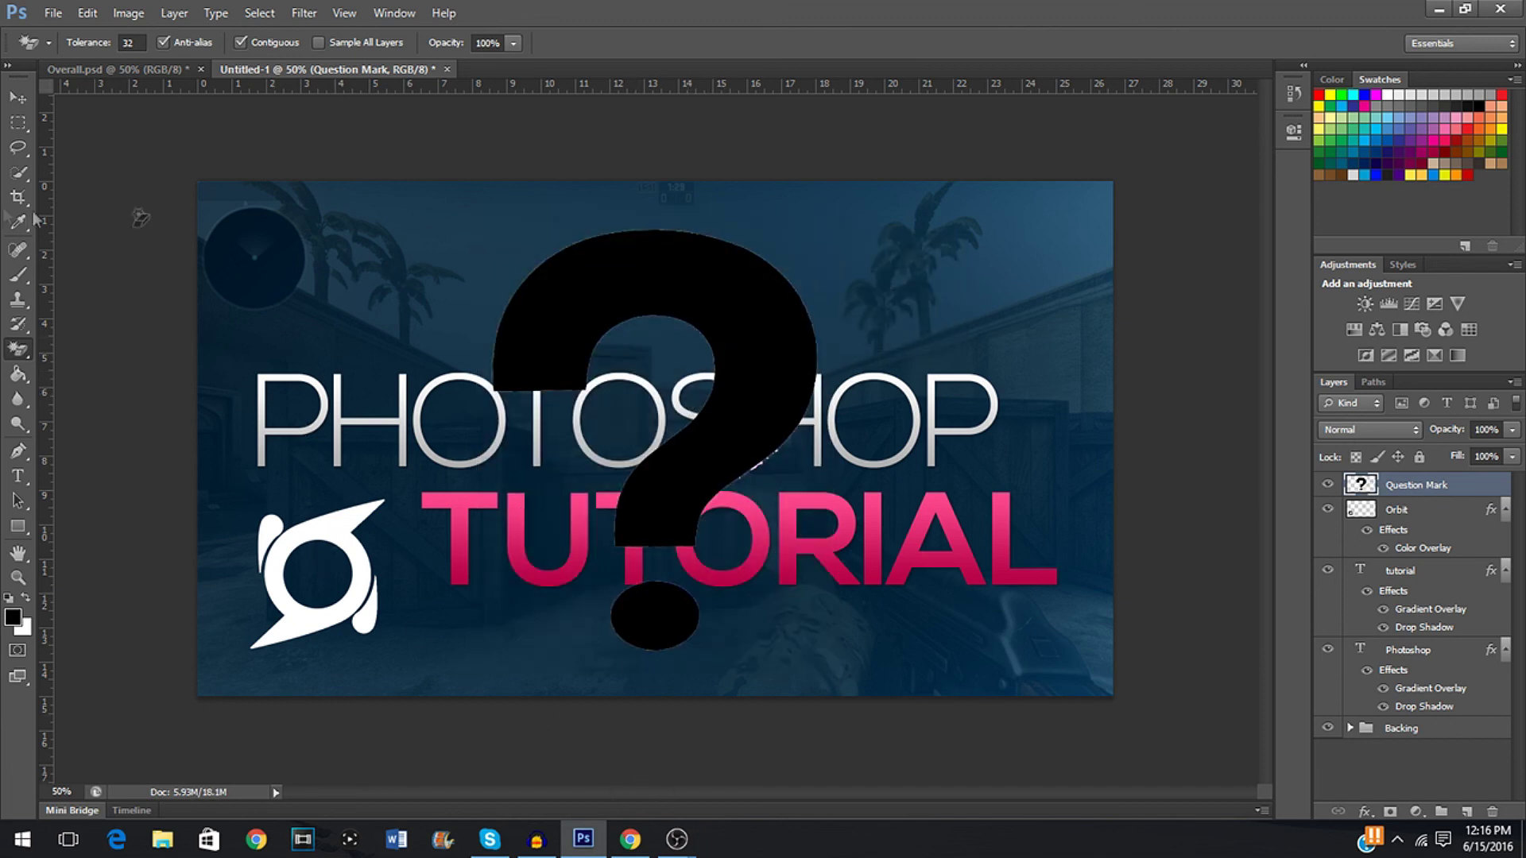
{"action": "left_click_drag", "start_coordinate": [1343, 707], "coordinate": [1492, 811]}
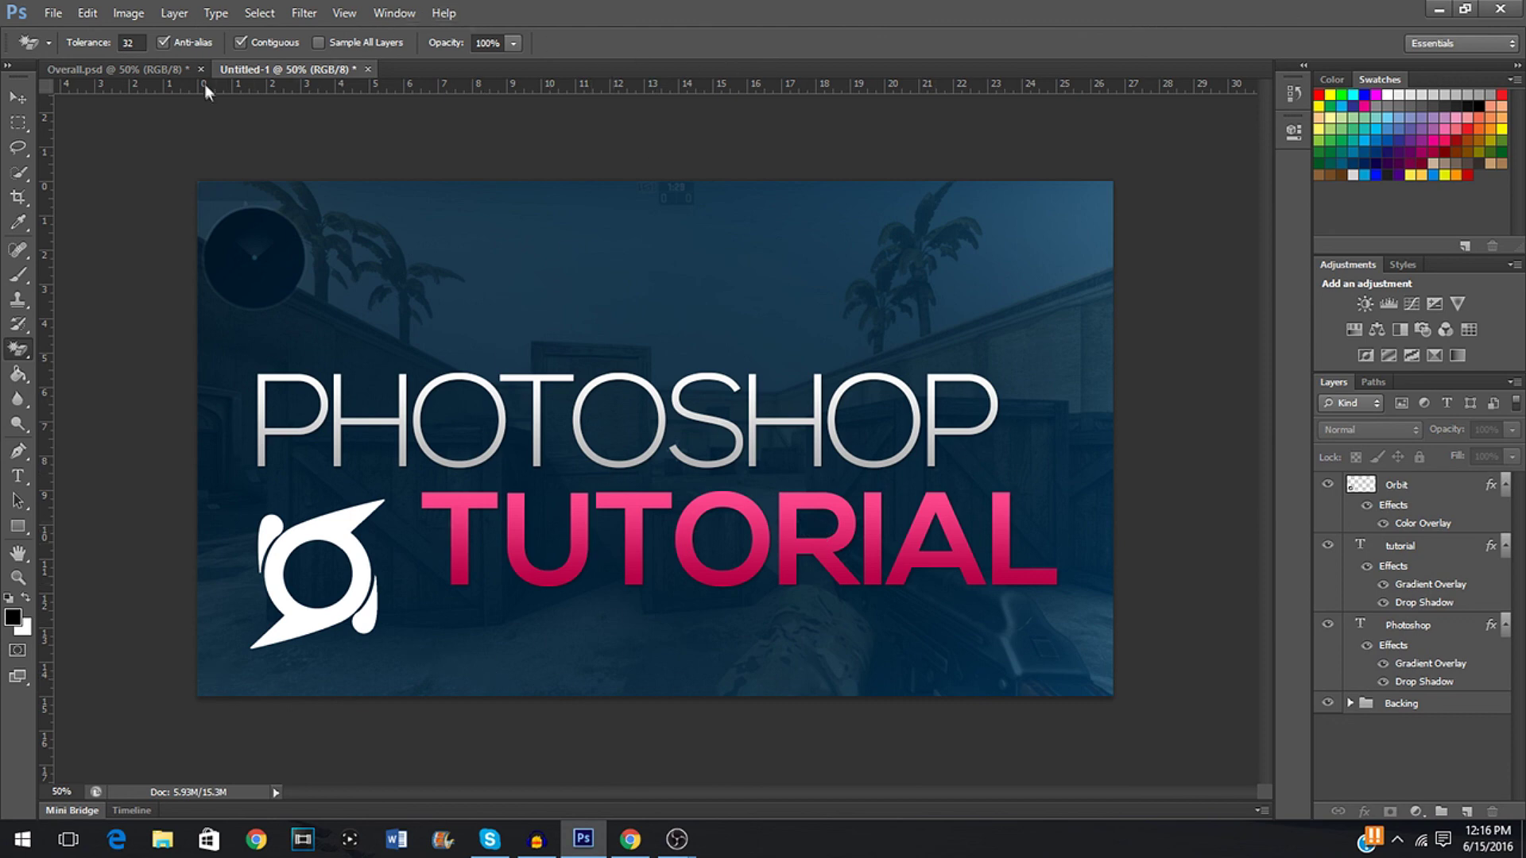
Switch to the Overall.psd document
{"action": "left_click", "coordinate": [127, 68]}
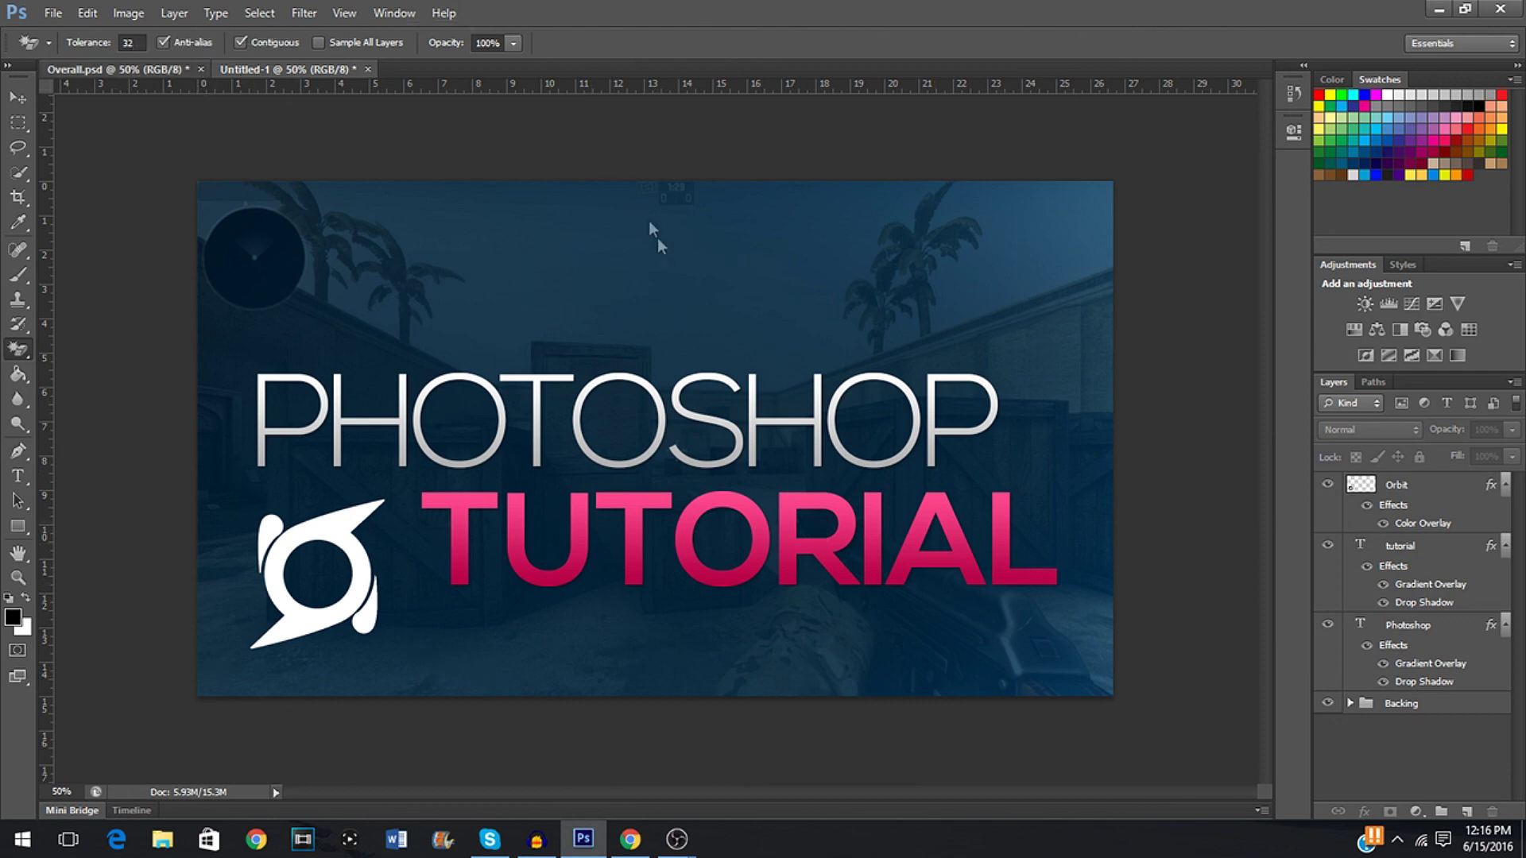